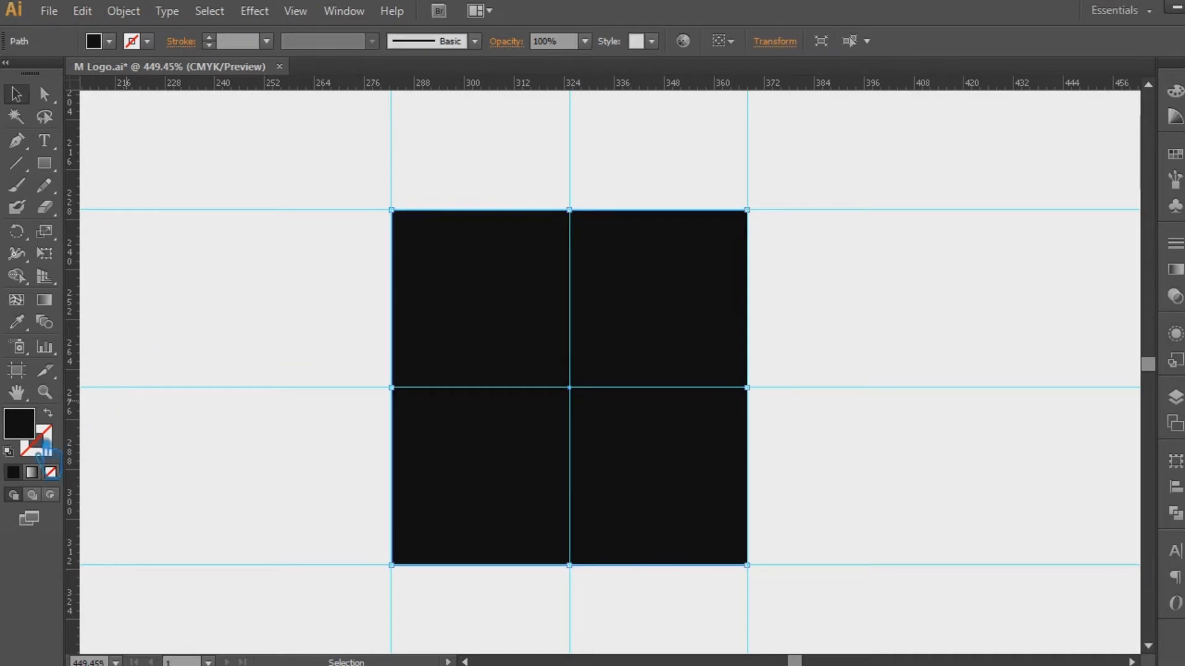
Swap the square's fill and stroke, then set its stroke weight to 10 pt.
scroll(227, 41, "up", 3)
scroll(228, 42, "up", 7)
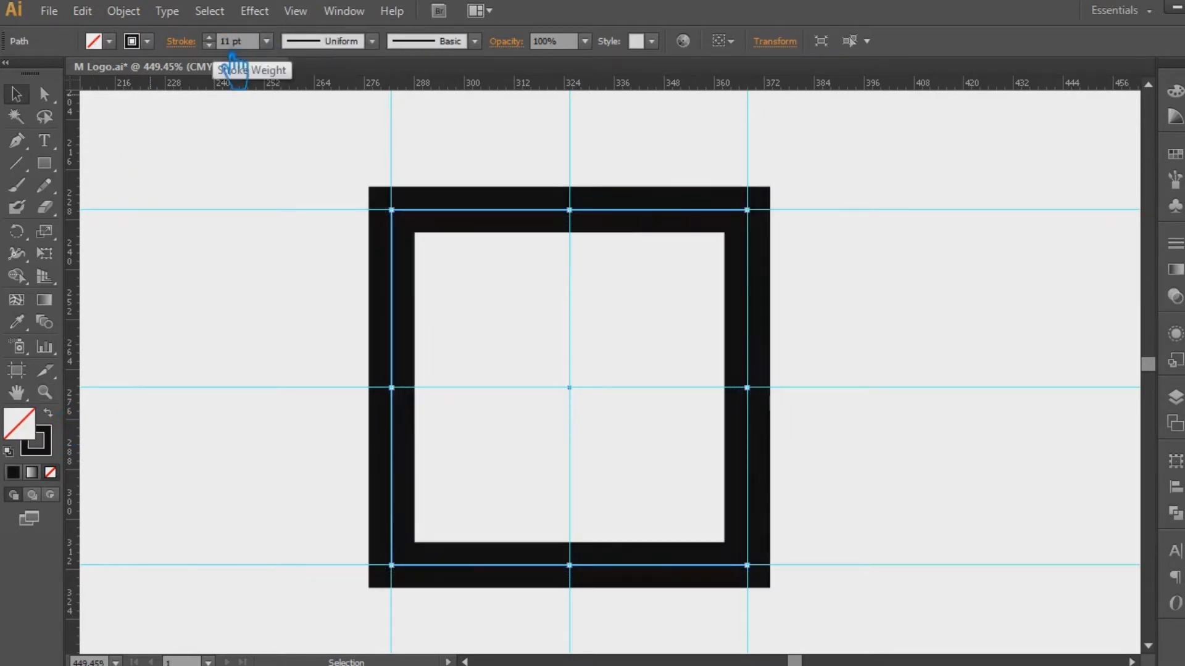
scroll(229, 67, "down", 1)
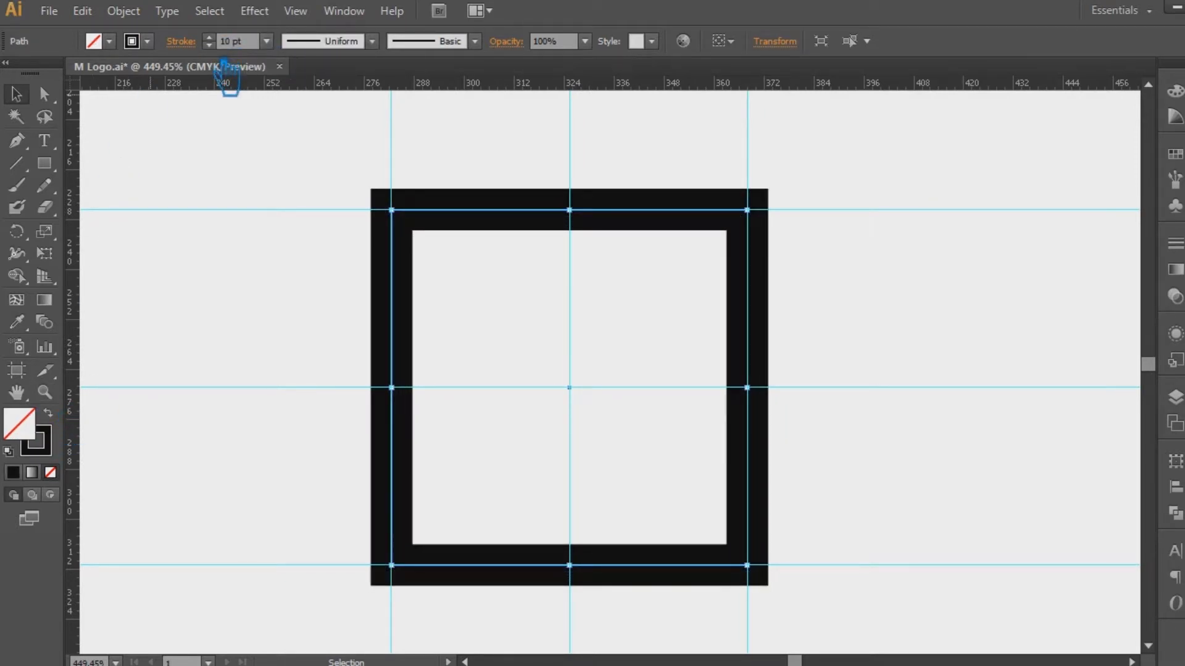
Add an anchor point at the middle of the square's top edge and lower it to about Y 254.5 px, forming an M notch.
key("p")
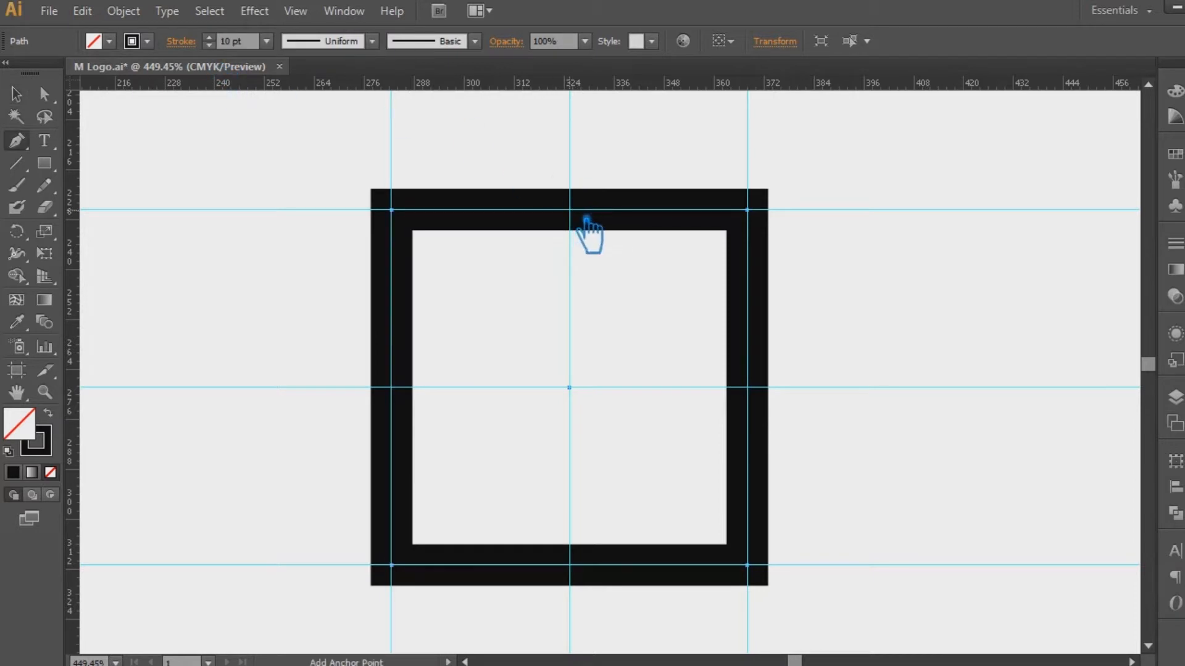
left_click(585, 217)
key("Down")
key("Down")
key("Down")
key("Down")
key("Down")
key("Down")
key("Down")
key("Down")
key("Down")
key("Down")
key("Down")
key("Down")
key("Down")
key("Down")
key("Down")
key("Down")
key("Down")
key("Down")
key("Down")
key("Down")
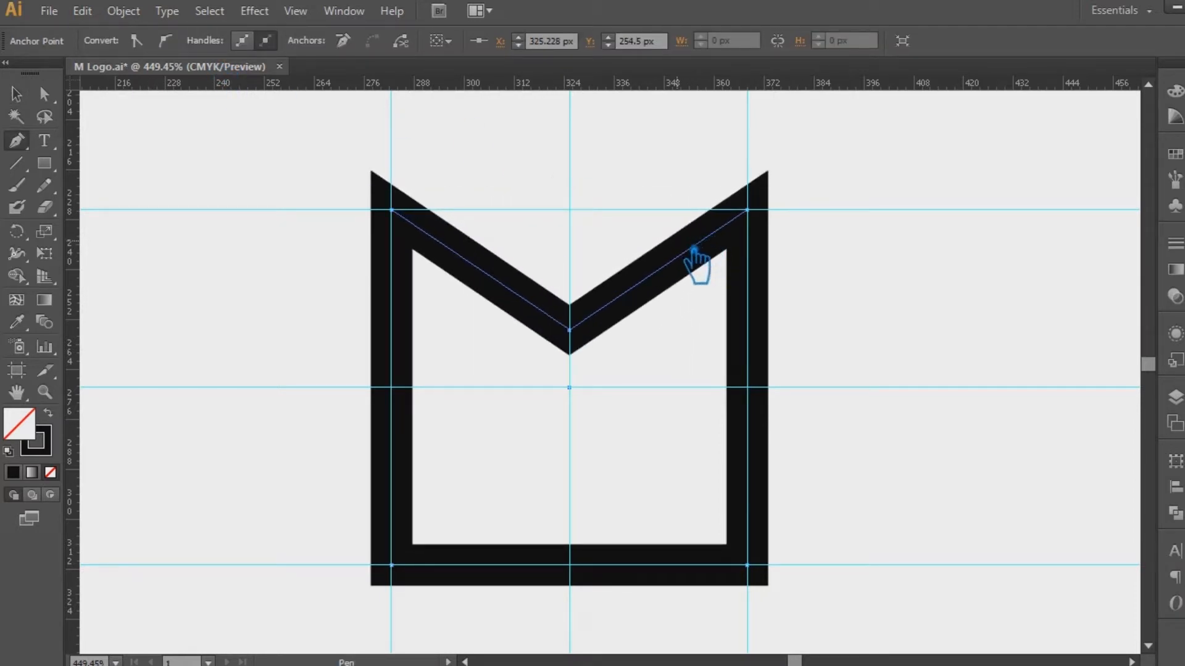
Draw an upright hexagon centred on the guides' intersection, as tall as the square's guides.
left_click_drag(44, 163, 123, 232)
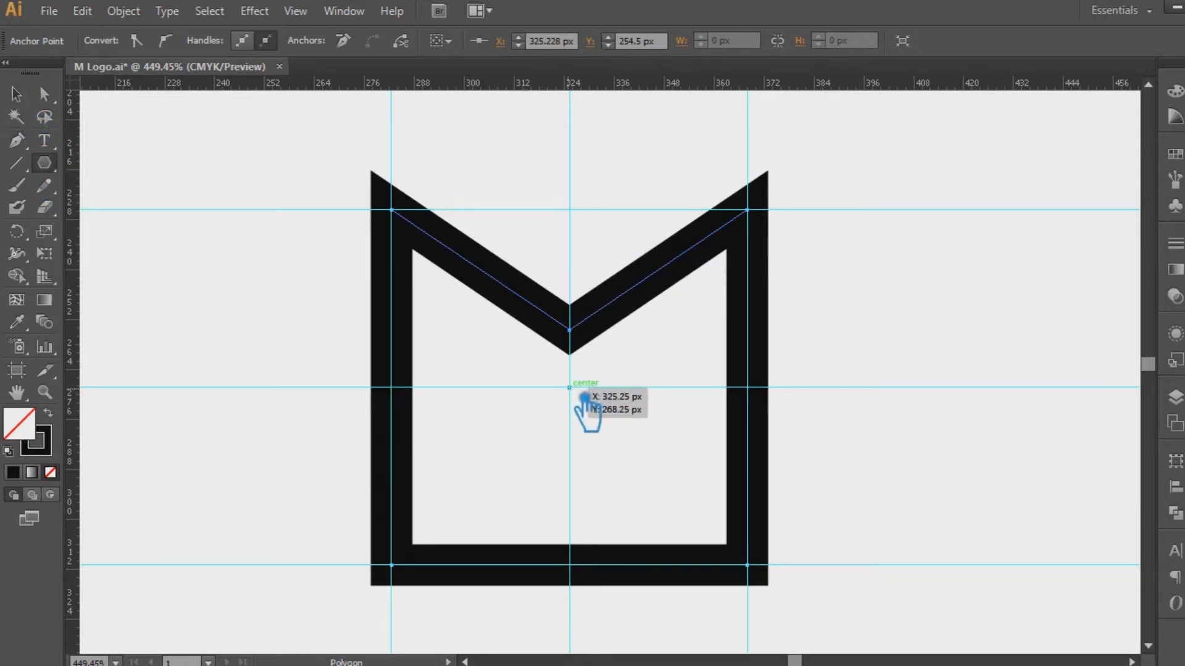
mouse_move(586, 395)
left_mouse_down()
mouse_move(799, 488)
mouse_move(754, 469)
left_mouse_up()
left_click(22, 96)
left_click_drag(775, 247, 677, 530)
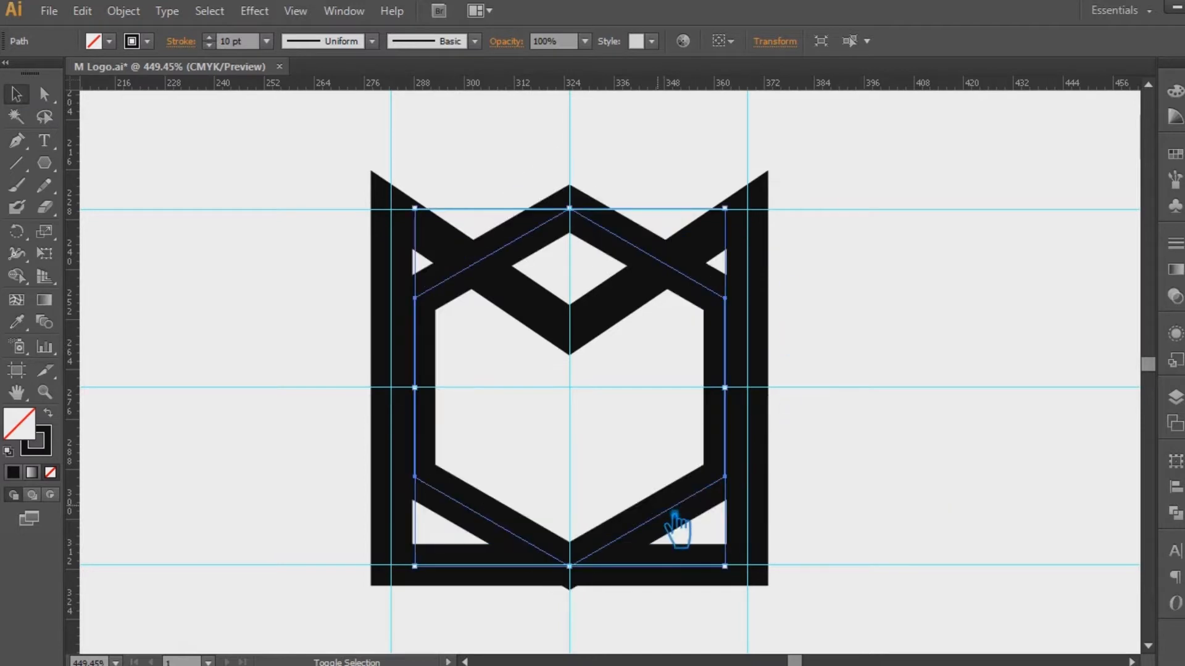
Enlarge the hexagon proportionally from its centre until it fully surrounds the M-shaped square.
left_click_drag(765, 216, 1001, 279)
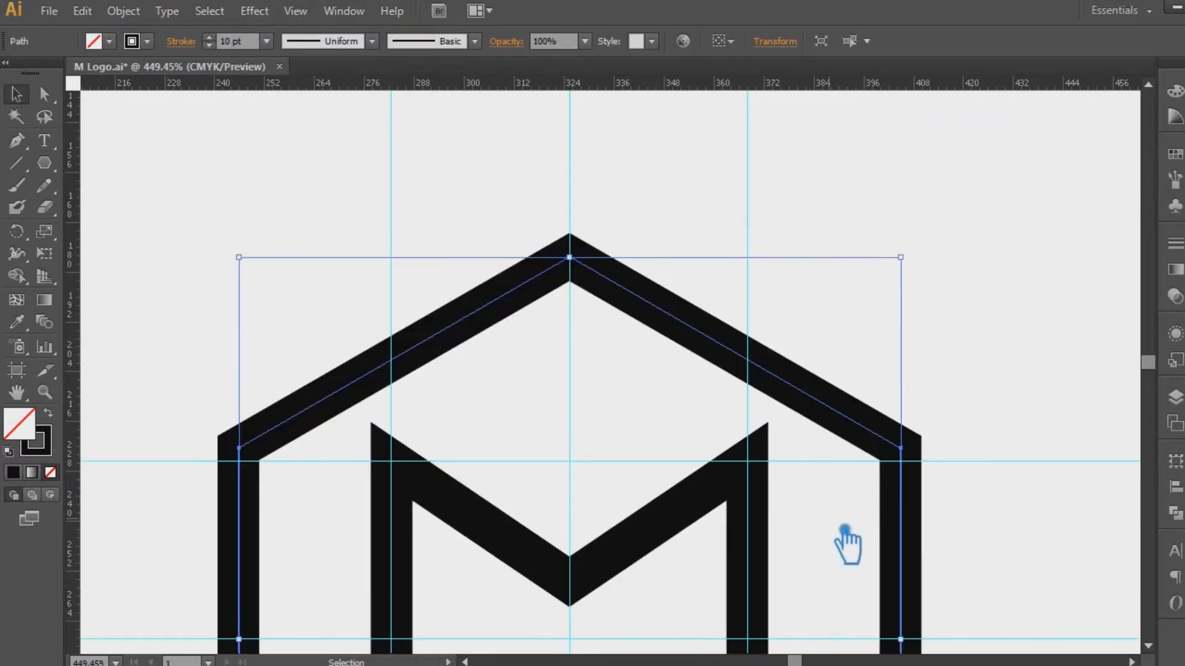
left_click_drag(846, 543, 825, 327)
key("ctrl+minus")
key("ctrl+minus")
key("a")
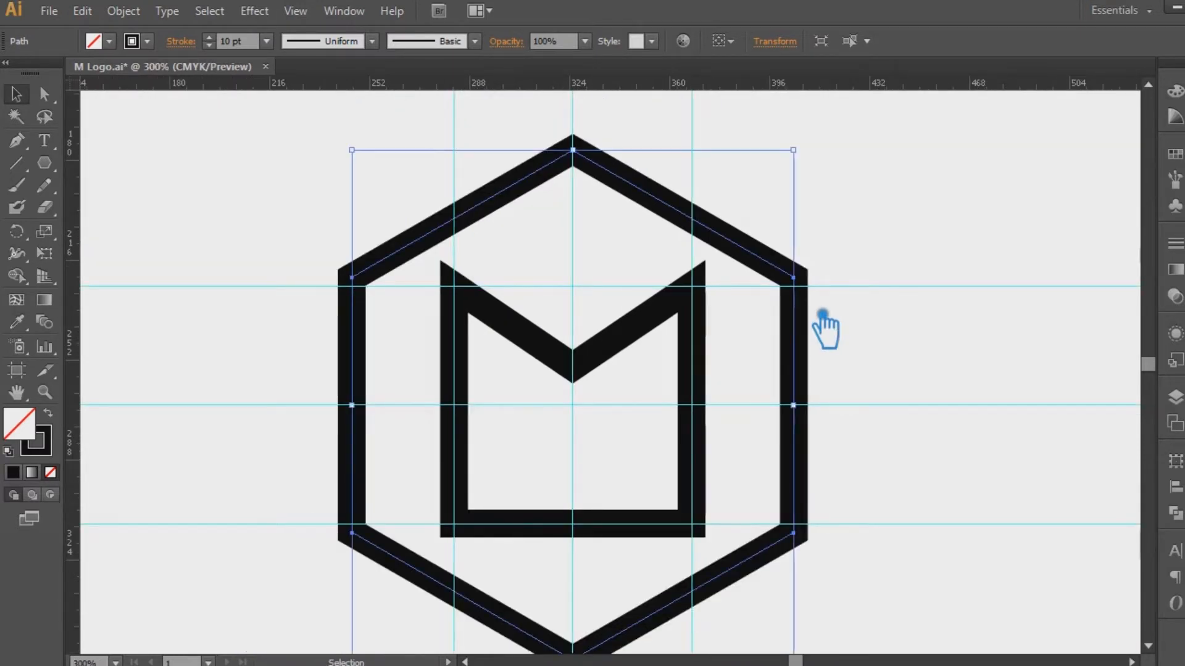
key("ctrl+minus")
left_click_drag(822, 353, 722, 326)
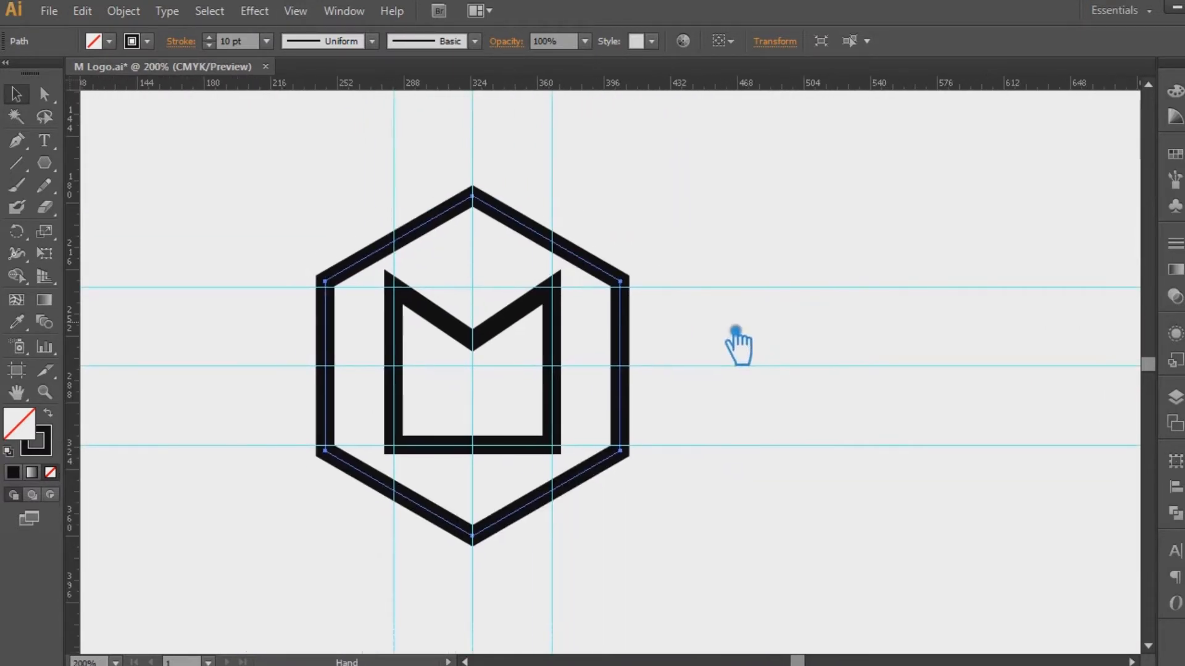
left_click(713, 230)
left_click_drag(656, 560, 306, 185)
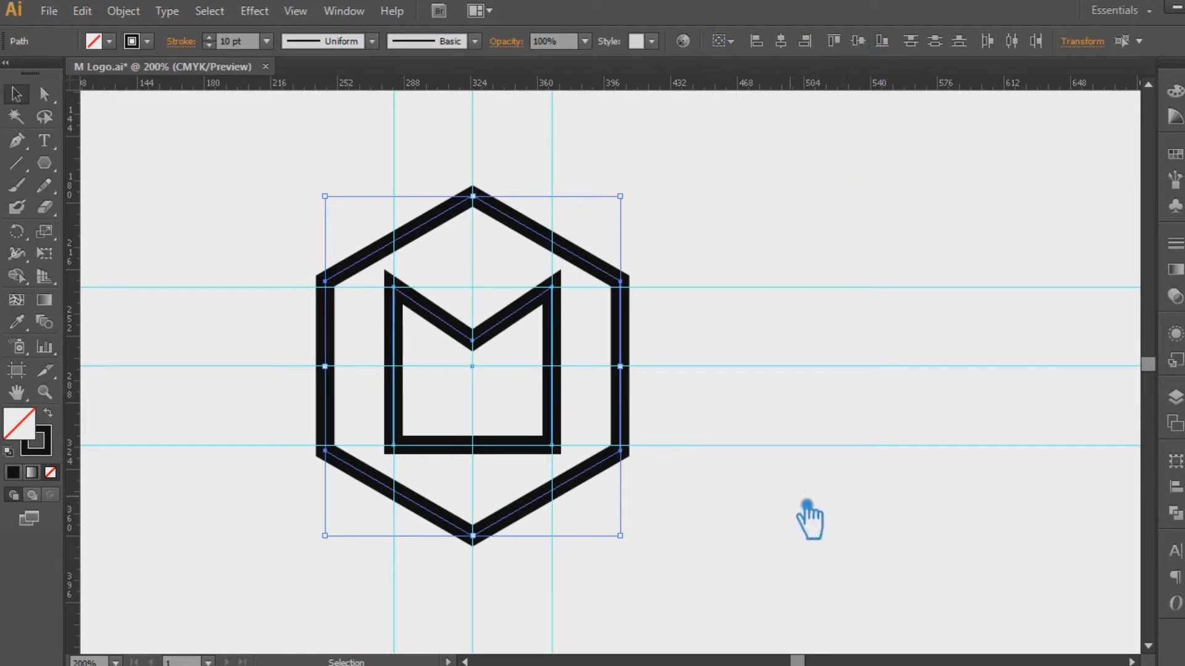
left_click(852, 461)
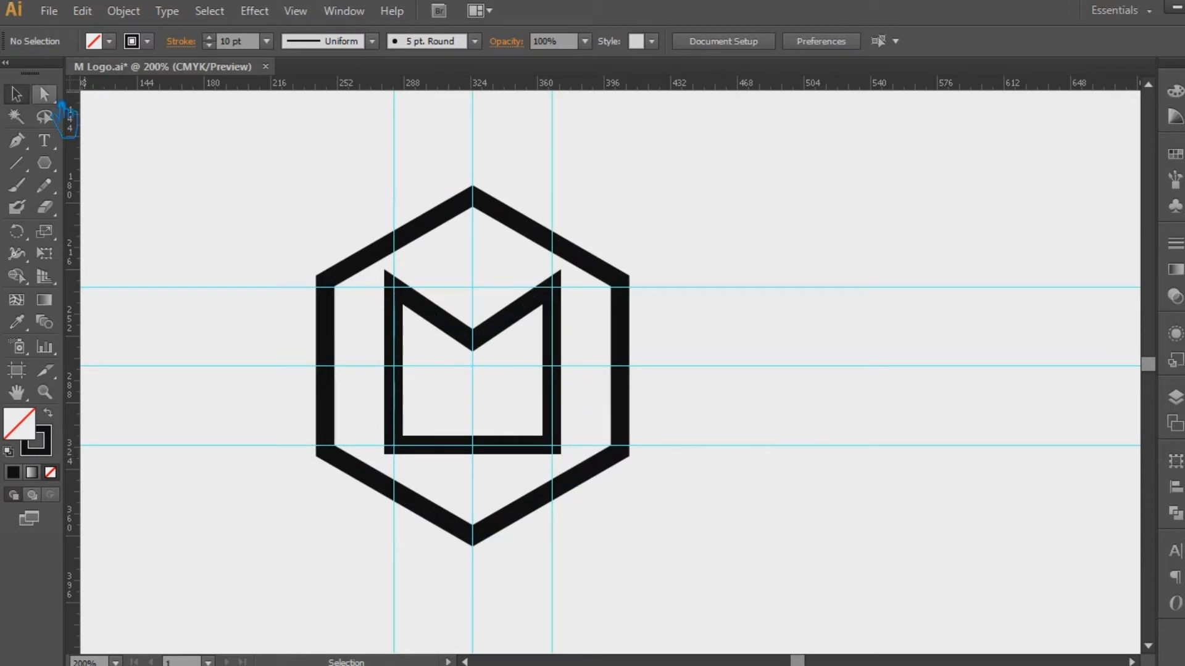
Raise the three upper anchor points of the inner M shape until its peaks extend over the hexagon's upper edges.
left_click(472, 337)
key("a")
left_click_drag(577, 364, 385, 273)
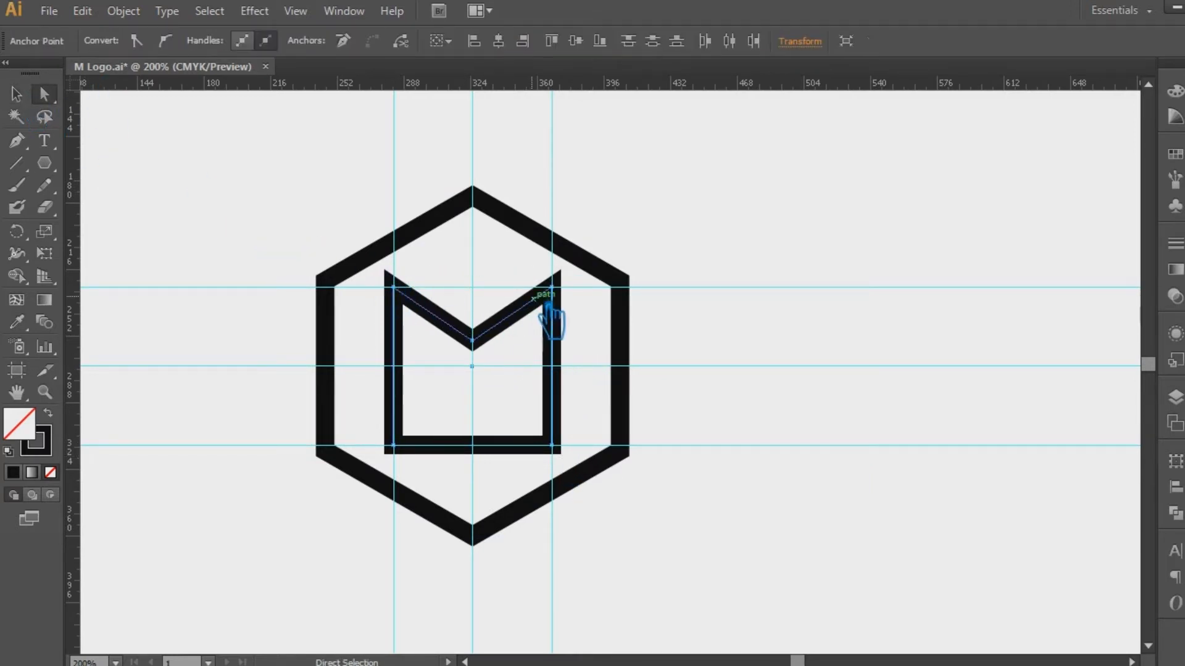
key("shift+Up")
key("shift+Up")
key("shift+Up")
key("shift+Up")
key("shift+Up")
key("shift+Up")
key("shift+Up")
key("shift+Up")
key("shift+Up")
key("shift+Up")
key("shift+Up")
key("shift+Up")
key("shift+Up")
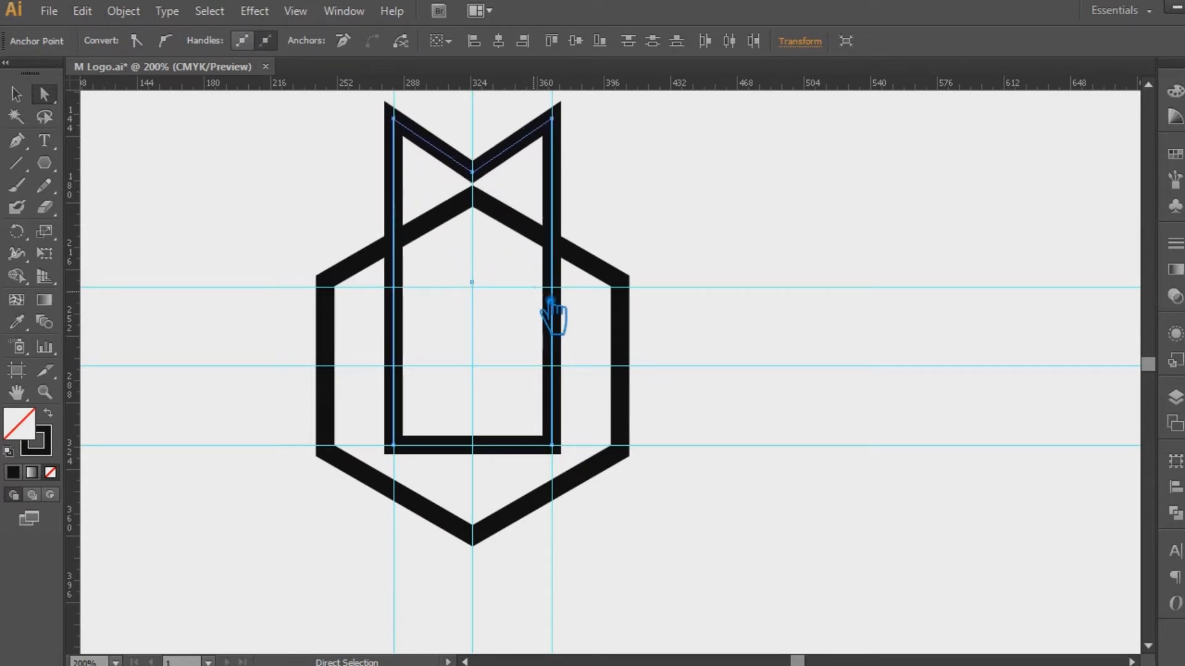
key("shift+Down")
key("shift+Down")
key("shift+Down")
key("shift+Down")
key("shift+Down")
key("shift+Down")
key("shift+Down")
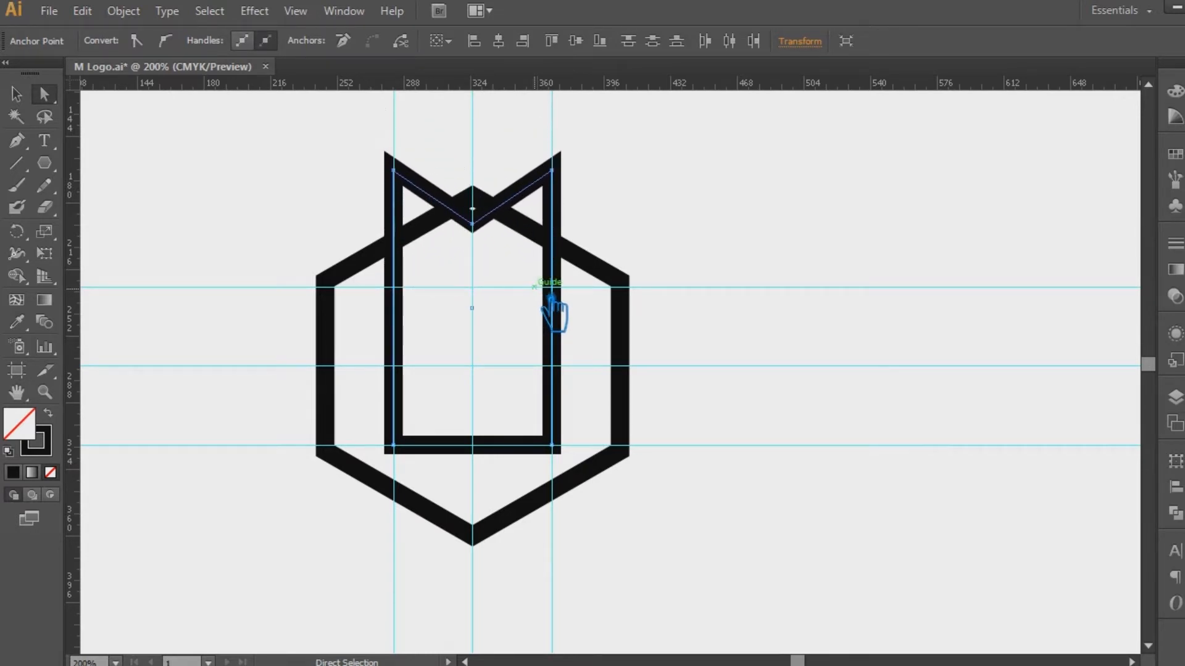
key("Down")
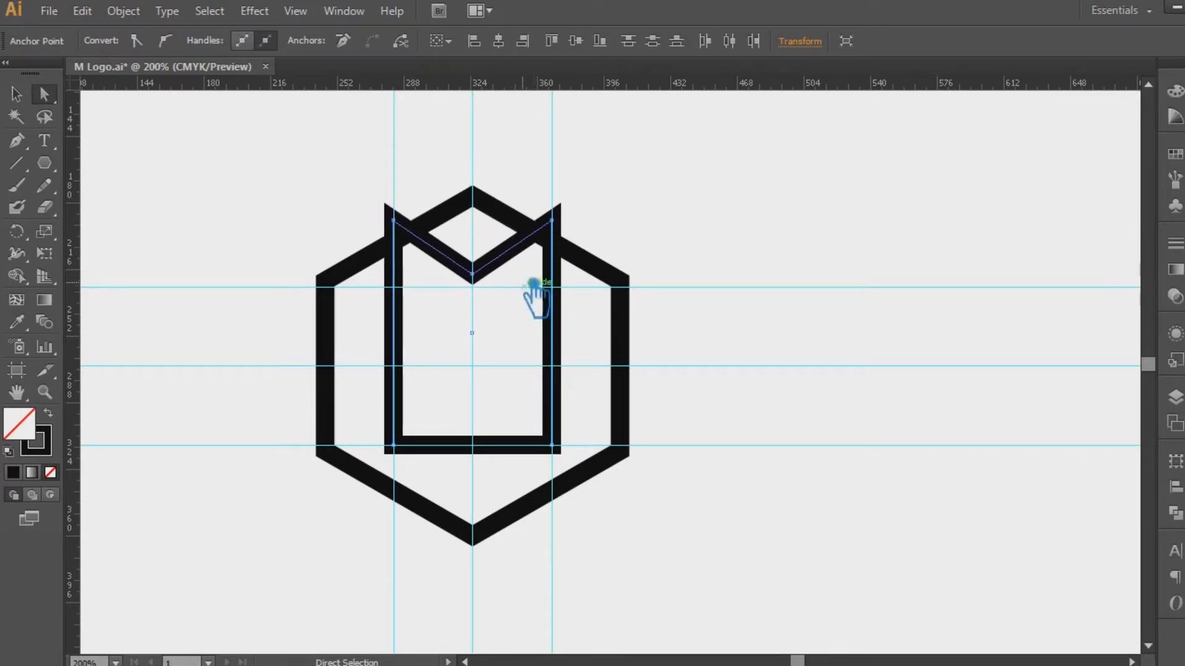
Lower the hexagon's top anchor point to the middle horizontal guide, at about Y 268 px.
left_click(472, 197)
key("Down")
key("Down")
key("Down")
key("Down")
key("Down")
key("Down")
key("Down")
key("Down")
key("Down")
key("Down")
key("Down")
key("Down")
key("shift+Down")
key("shift+Down")
key("shift+Down")
key("shift+Down")
key("shift+Down")
key("shift+Down")
key("shift+Down")
key("shift+Down")
key("shift+Down")
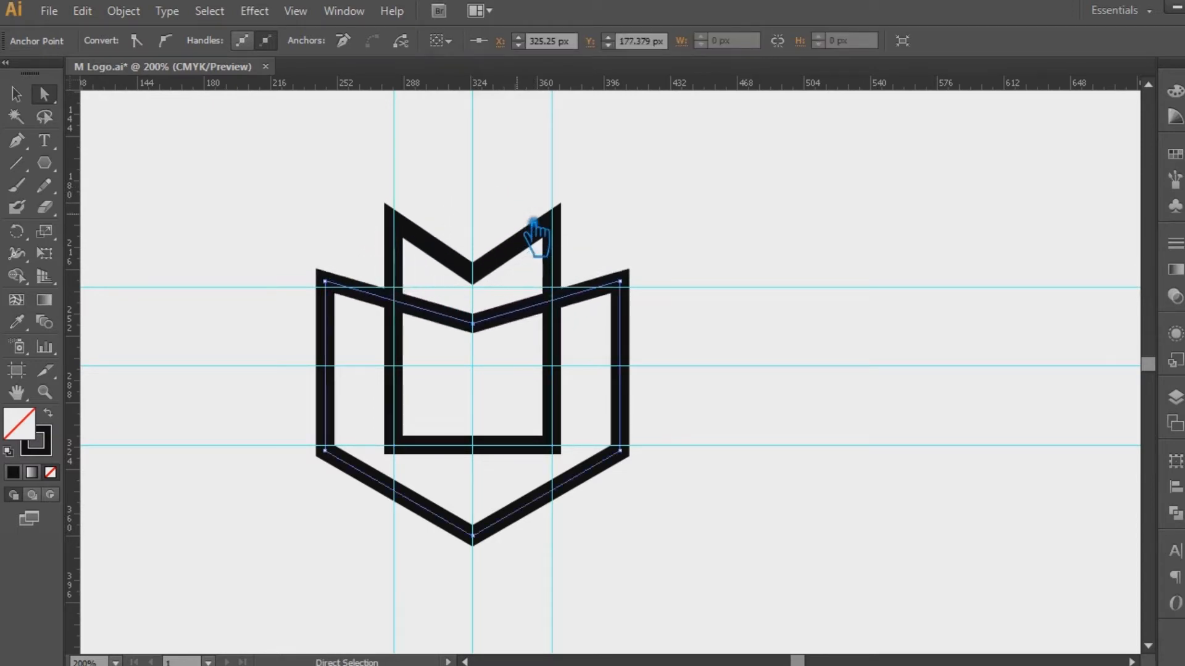
key("Down")
key("Down")
key("Up")
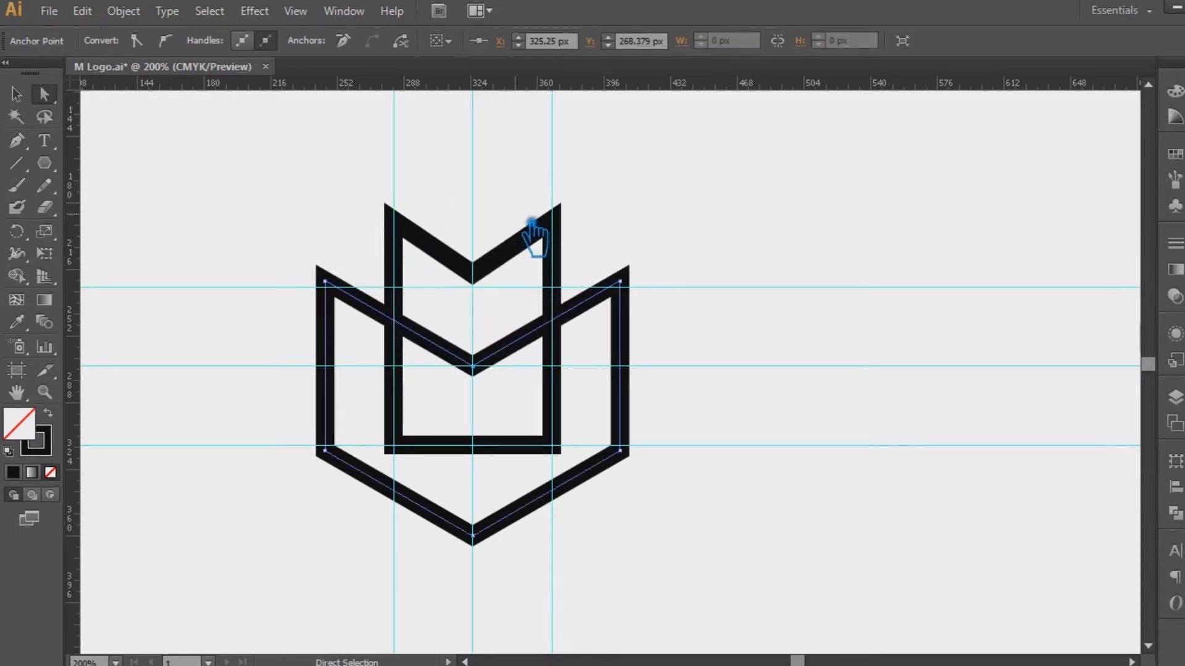
left_click(798, 251)
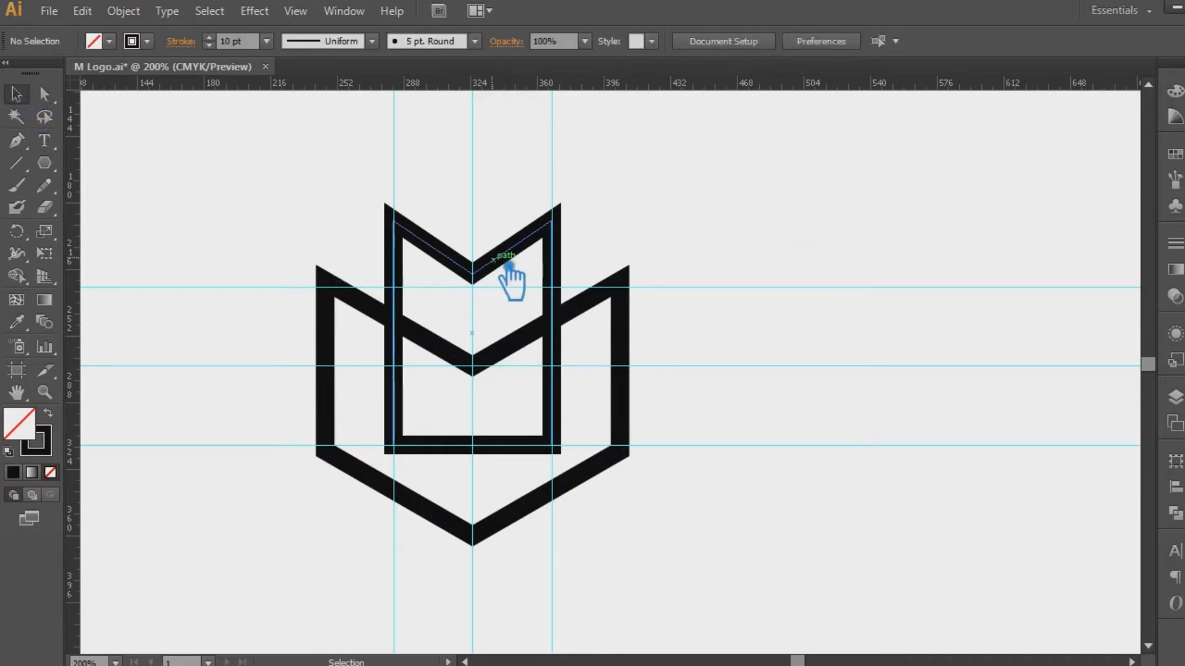
Lower the two bottom anchor points of the inner M shape until its base sits below the hexagon's bottom tip.
left_click_drag(572, 459, 373, 425)
key("Down")
key("Down")
key("Down")
key("Down")
key("shift+Down")
key("Down")
key("Down")
key("Down")
key("shift+Down")
key("shift+Down")
key("shift+Down")
key("shift+Down")
key("shift+Down")
left_click(16, 94)
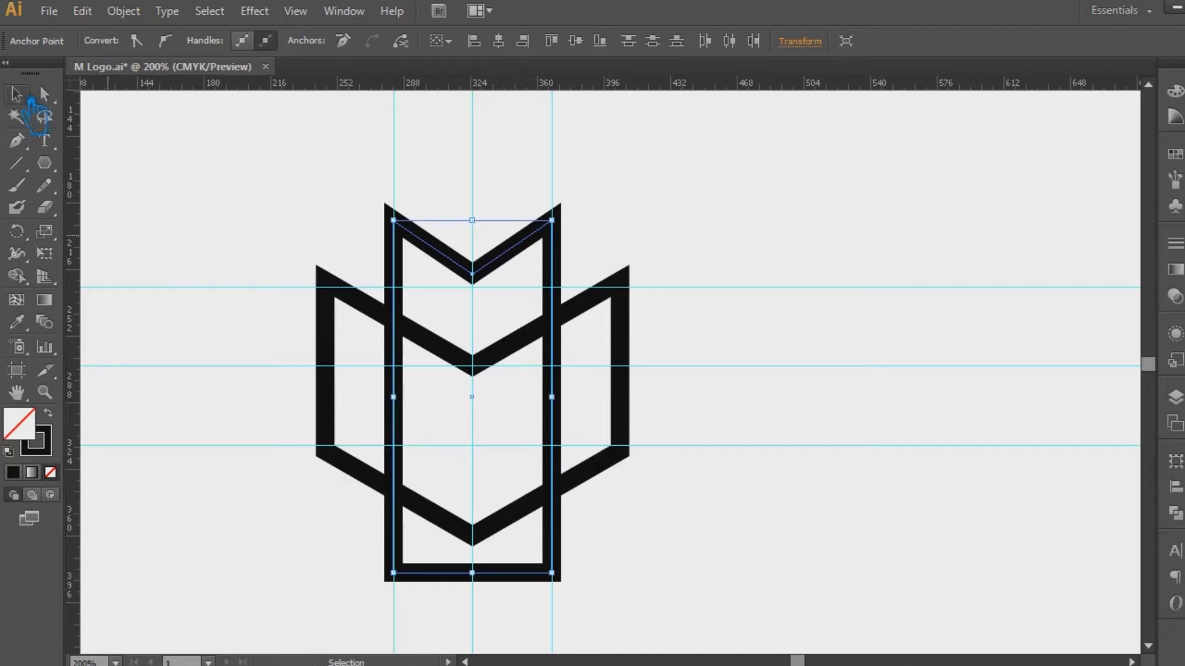
left_click(799, 352)
Set the stroke weight of both the tall M shape and the wide hexagonal shape to 14 pt.
left_click(492, 264)
scroll(227, 45, "up", 4)
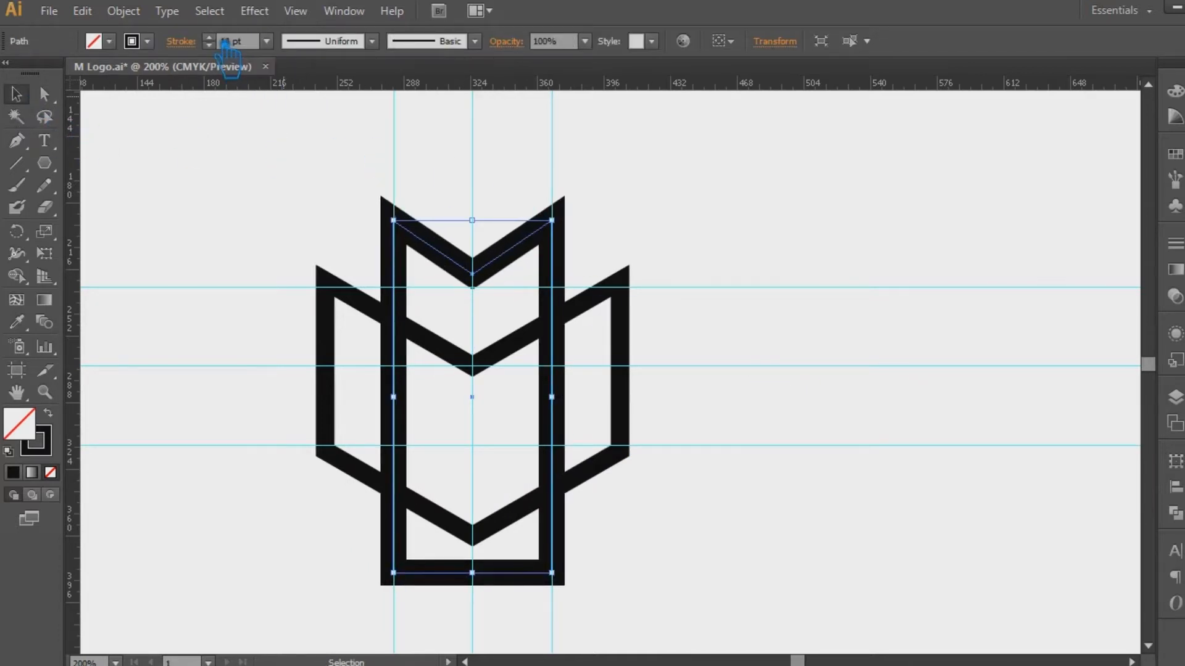
left_click(638, 309)
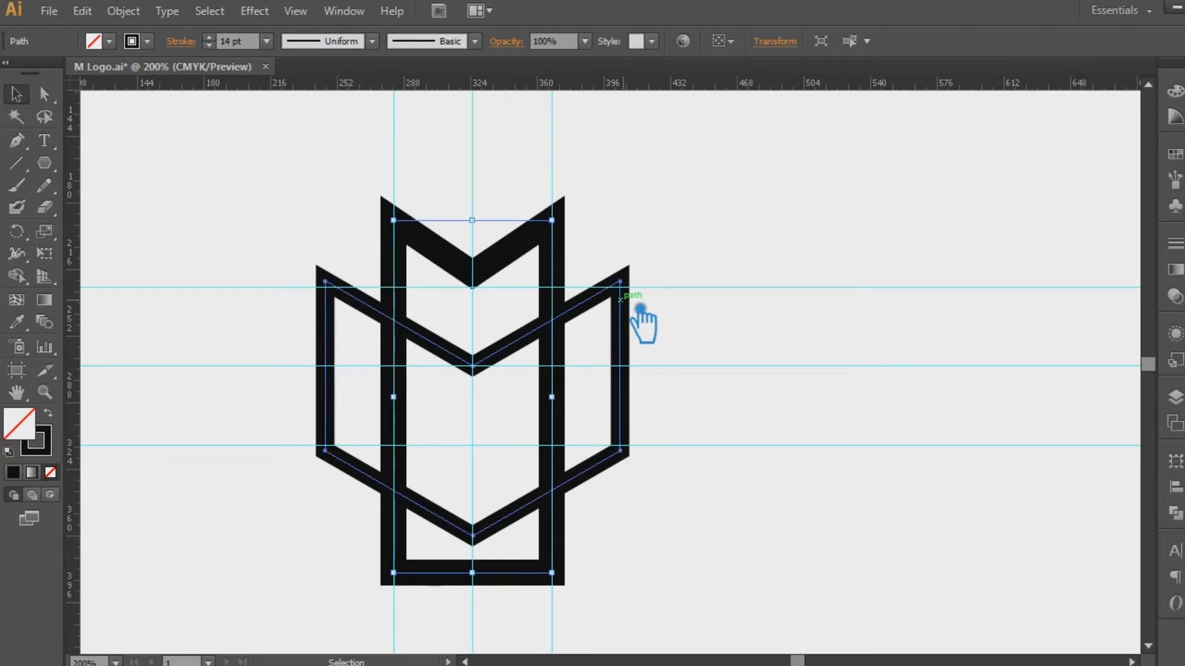
left_click(267, 41)
left_click(290, 325)
left_click(871, 361)
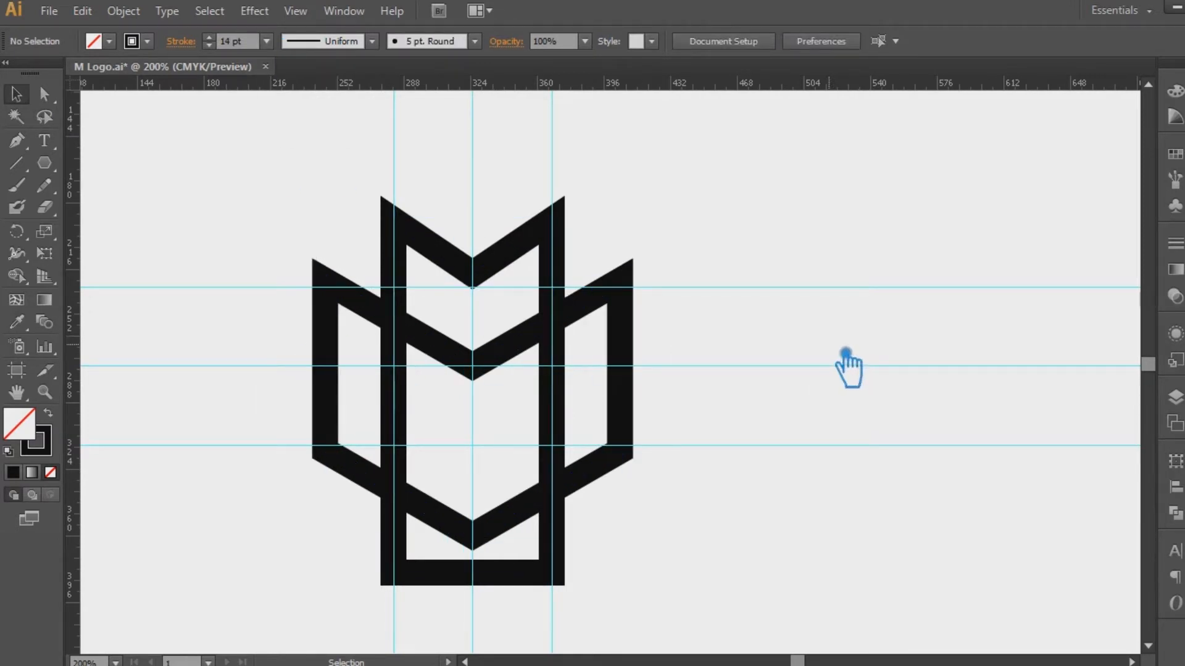
Expand both stroked shapes into filled outlines.
left_click_drag(752, 521, 262, 217)
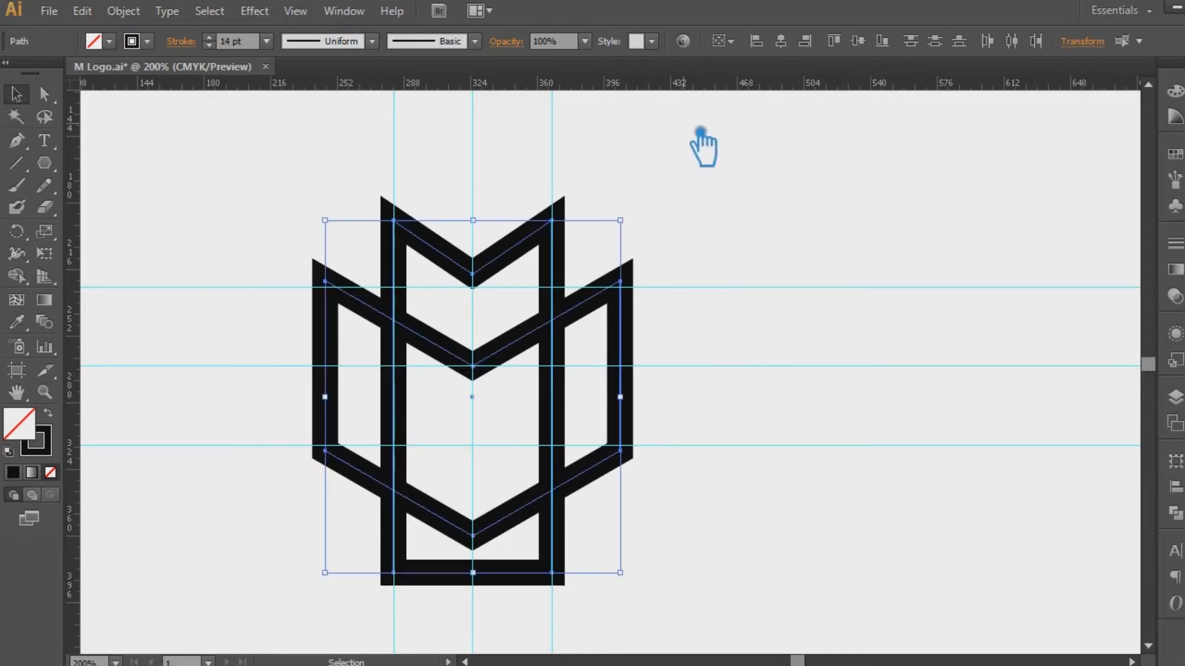
left_click(132, 13)
left_click(185, 209)
left_click(569, 442)
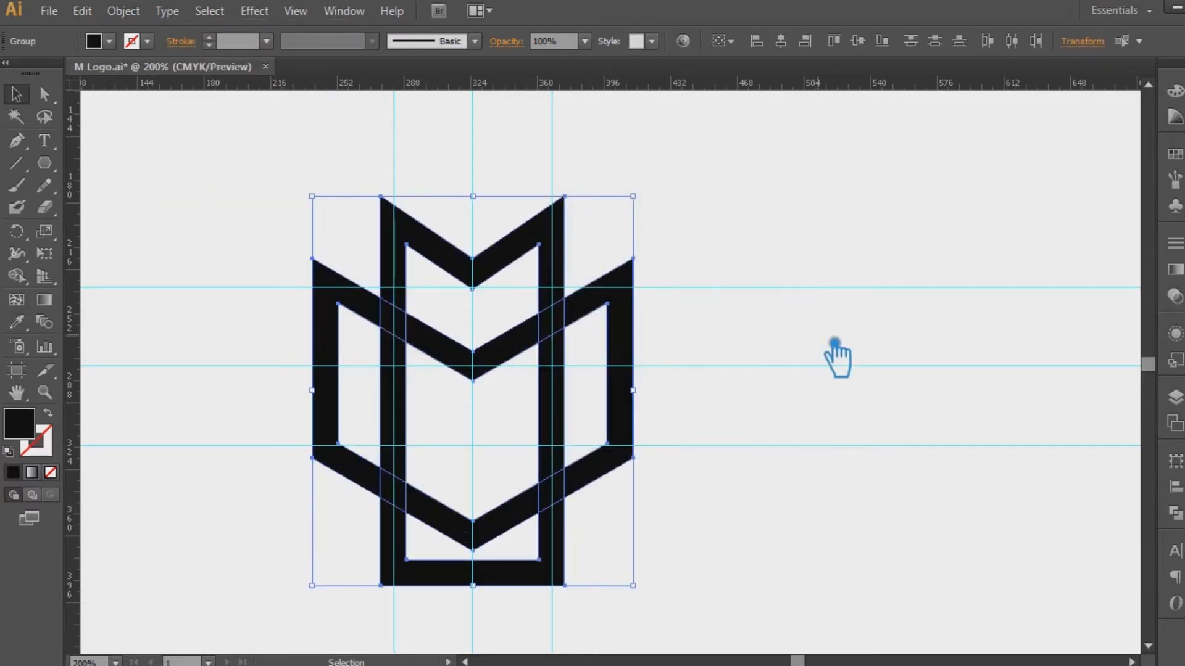
left_click(835, 351)
left_click(545, 259)
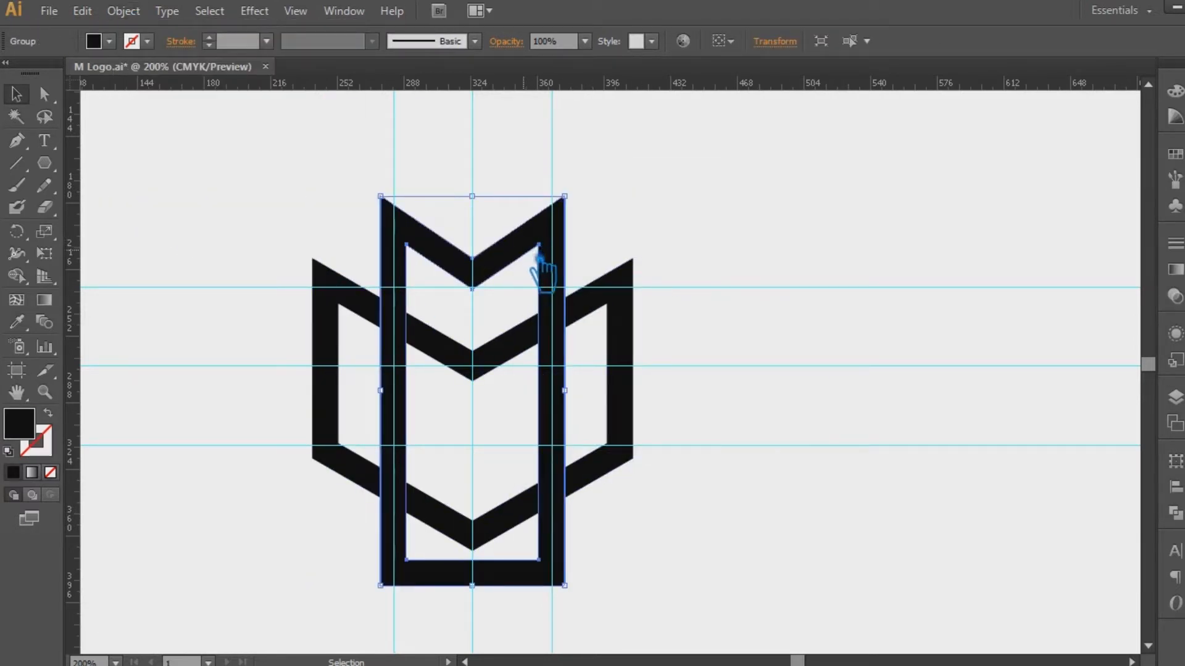
left_click(780, 330)
left_click(474, 277)
left_click(894, 361)
Offset the wide hexagonal shape's path by 6 px with miter joins.
left_click(598, 340)
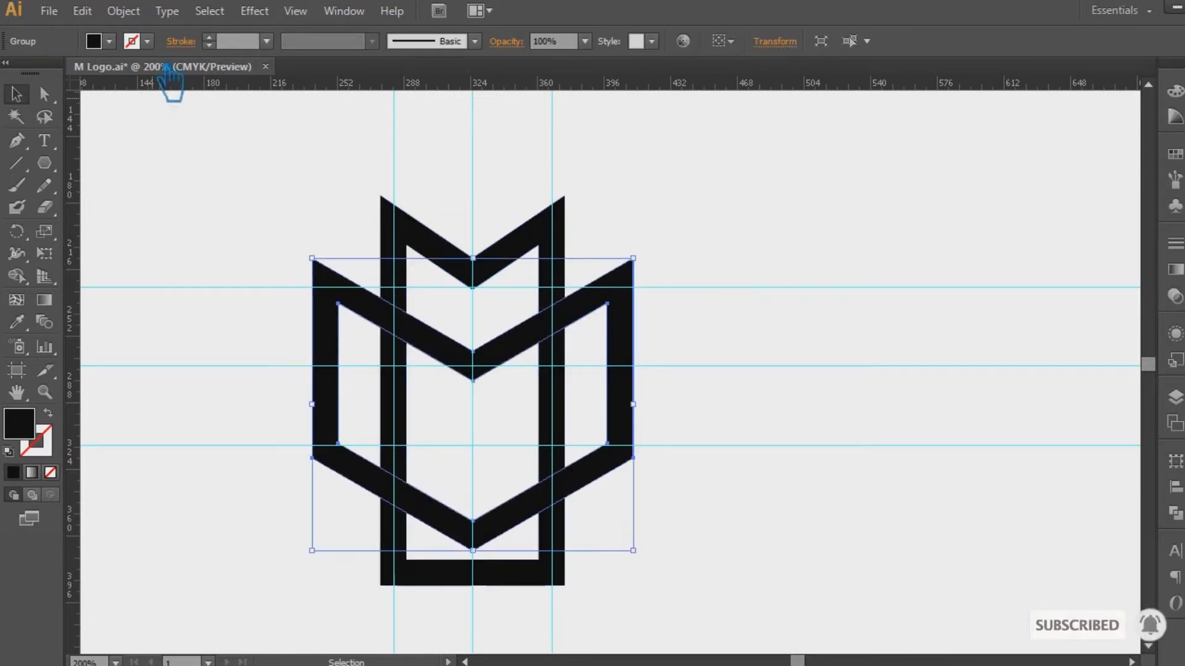
left_click(124, 11)
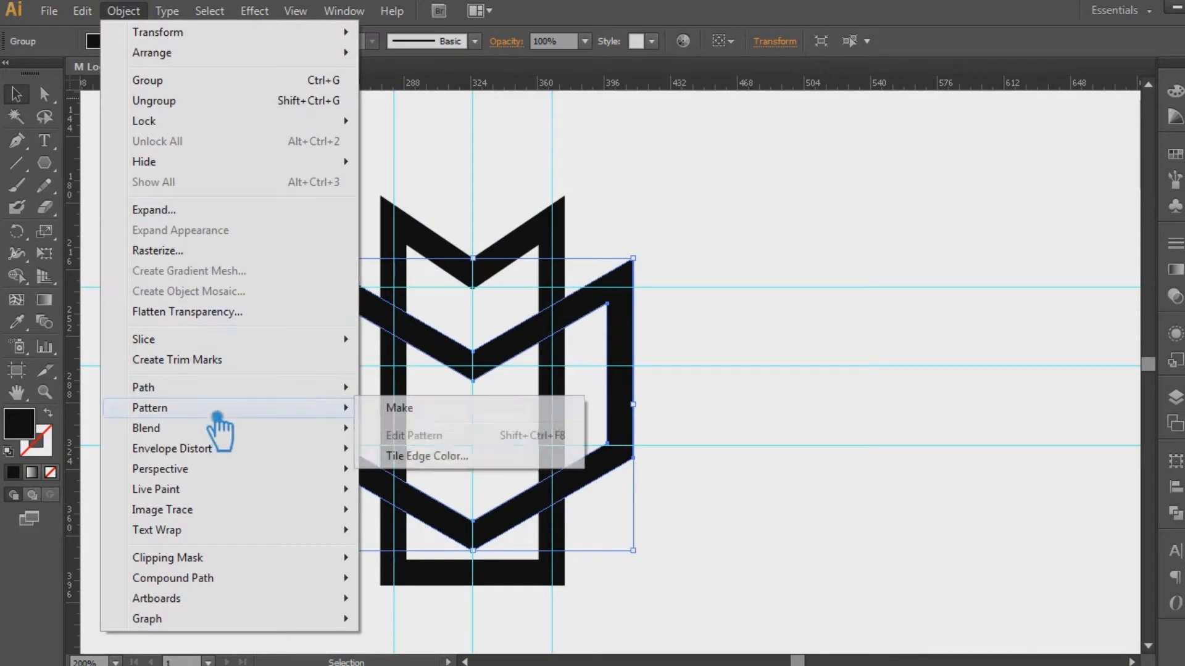
mouse_move(229, 389)
left_click(469, 455)
left_click(951, 228)
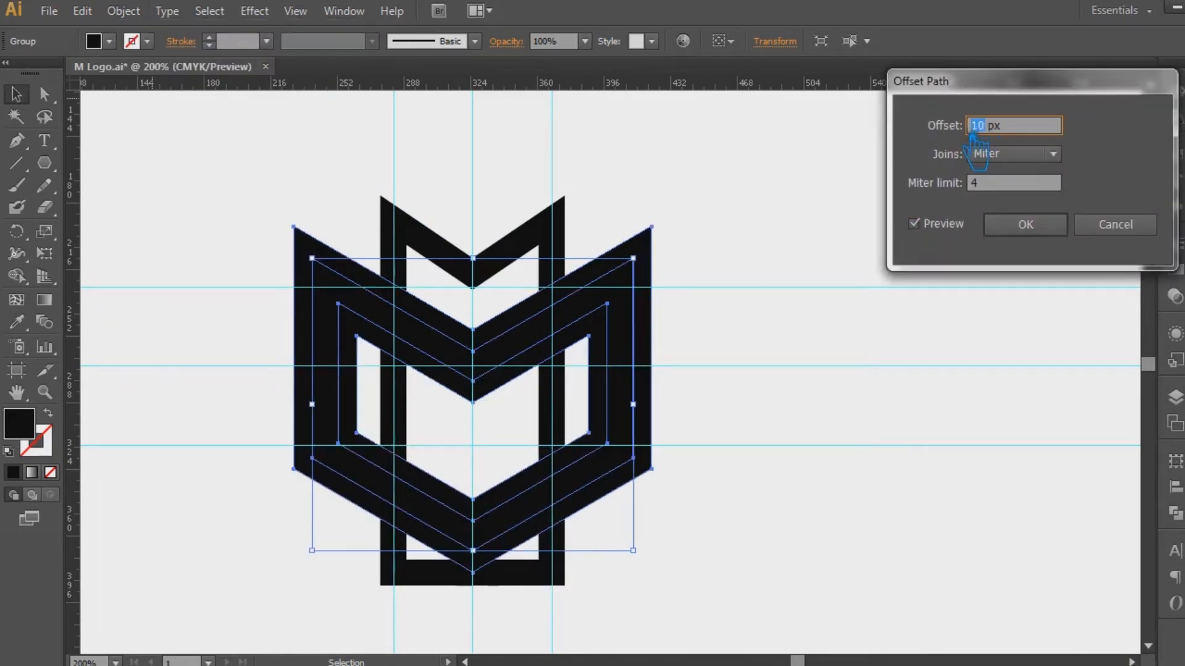
type("8")
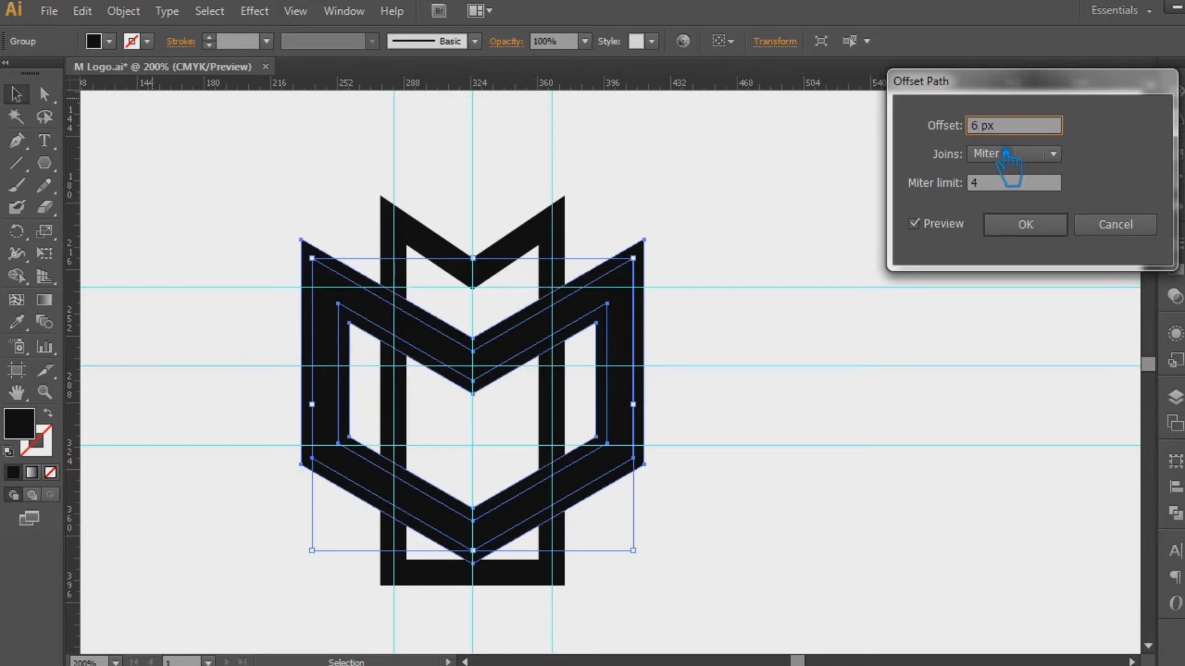
left_click(1027, 227)
left_click_drag(782, 580, 200, 228)
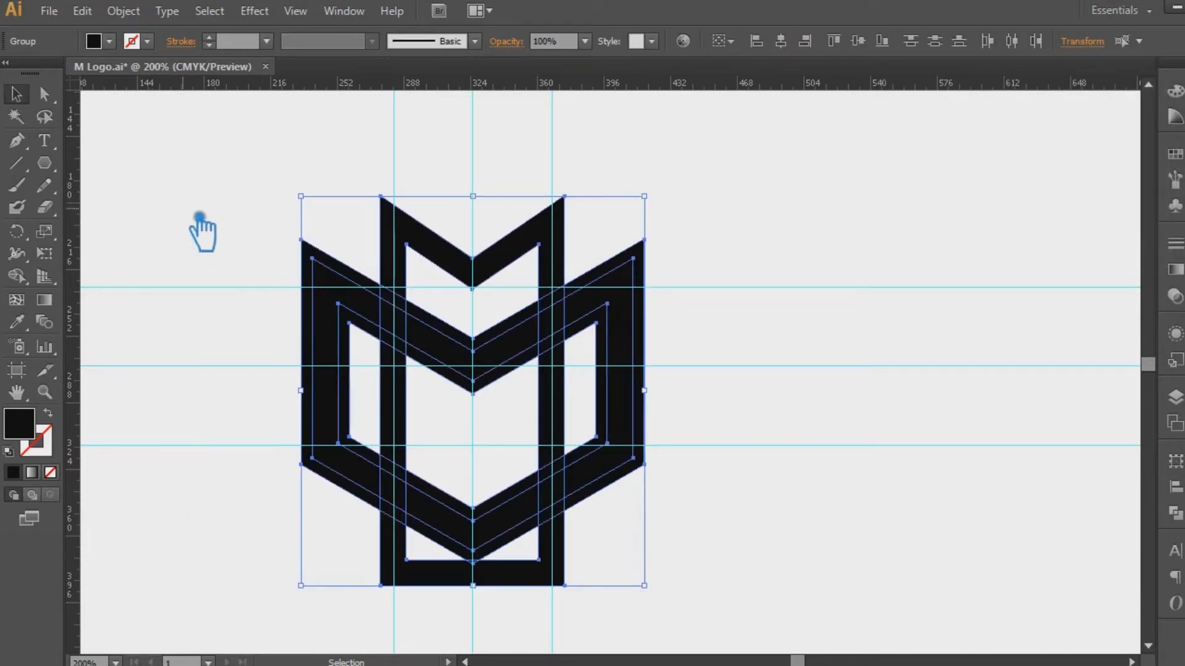
left_click(741, 228)
Offset the tall M shape's path by the same 6 px.
left_click(559, 247)
left_click(123, 10)
mouse_move(208, 399)
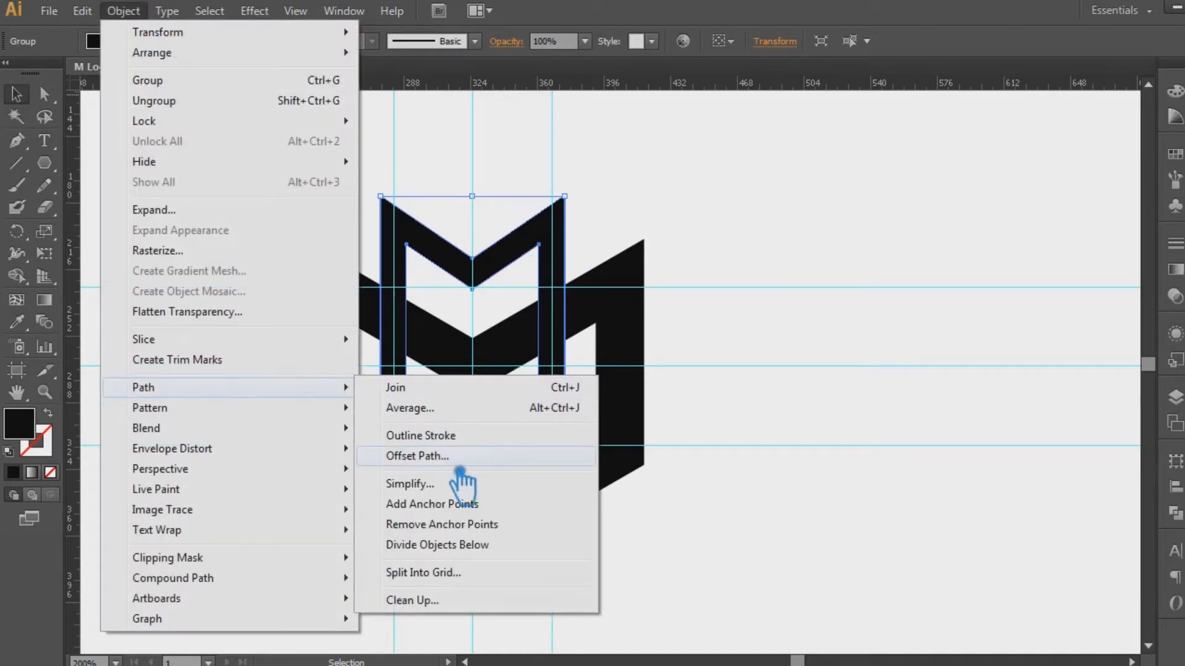
left_click(457, 457)
left_click(1039, 233)
Hide the guides and split all the overlapping shapes with Pathfinder Divide.
left_click_drag(771, 541, 422, 450)
left_click_drag(333, 397, 165, 216)
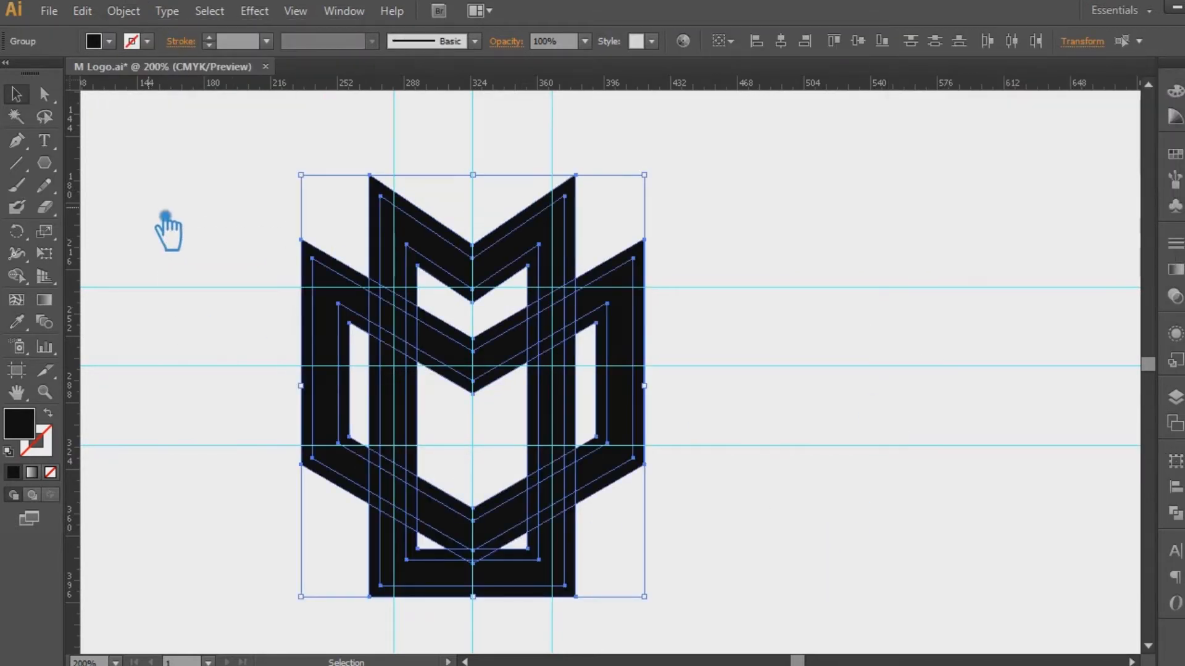
left_click(1174, 513)
left_click_drag(720, 519, 180, 201)
key("ctrl+semicolon")
left_click(963, 535)
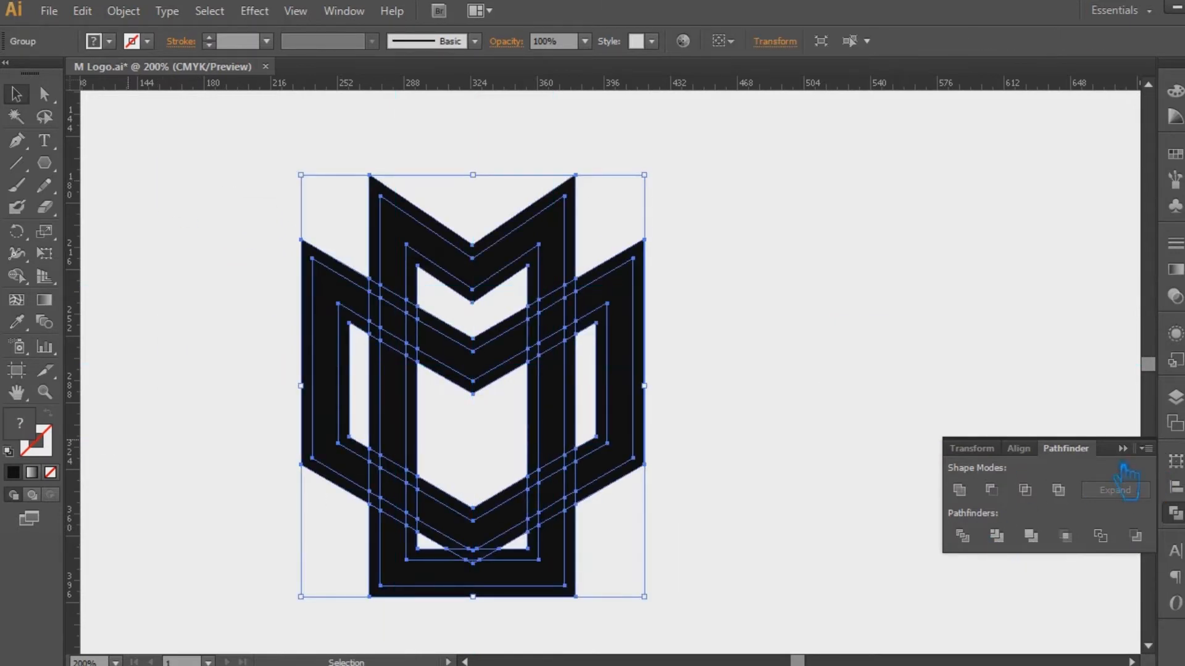
left_click(1122, 449)
left_click(803, 343)
Ungroup the divided artwork into separate pieces.
right_click(471, 246)
left_click(582, 364)
left_click(701, 230)
Select the divided inner band pieces of the tall M shape together, including both stems and their crossings.
left_click(455, 250)
left_click(408, 337, "shift")
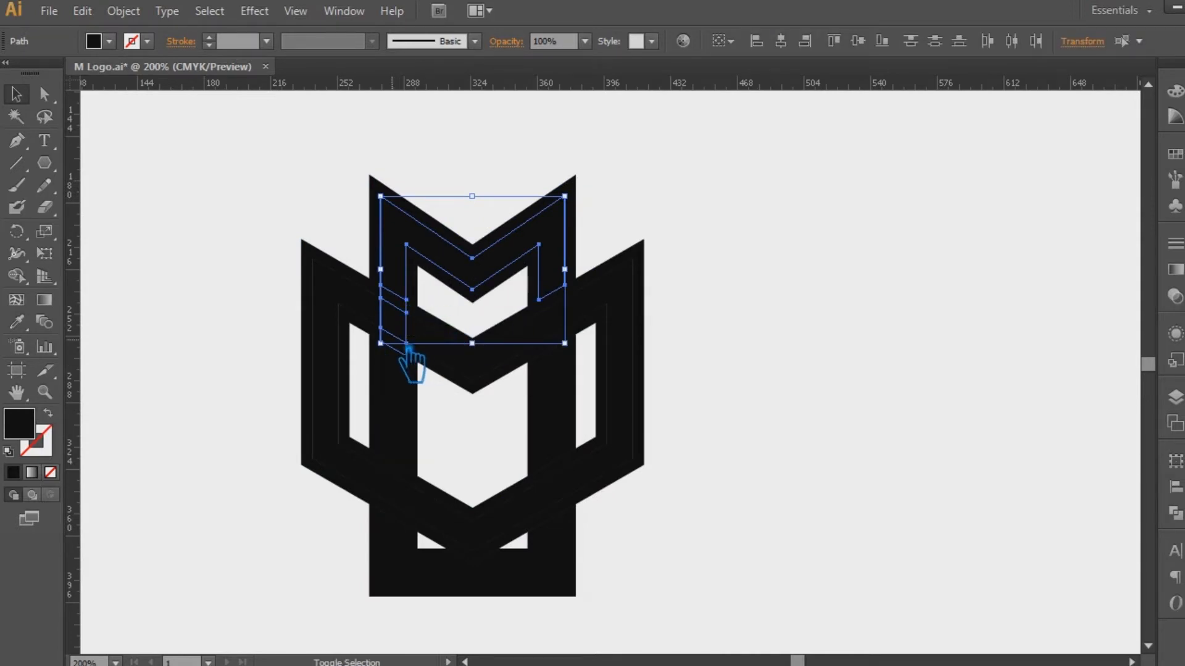
left_click(396, 407, "shift")
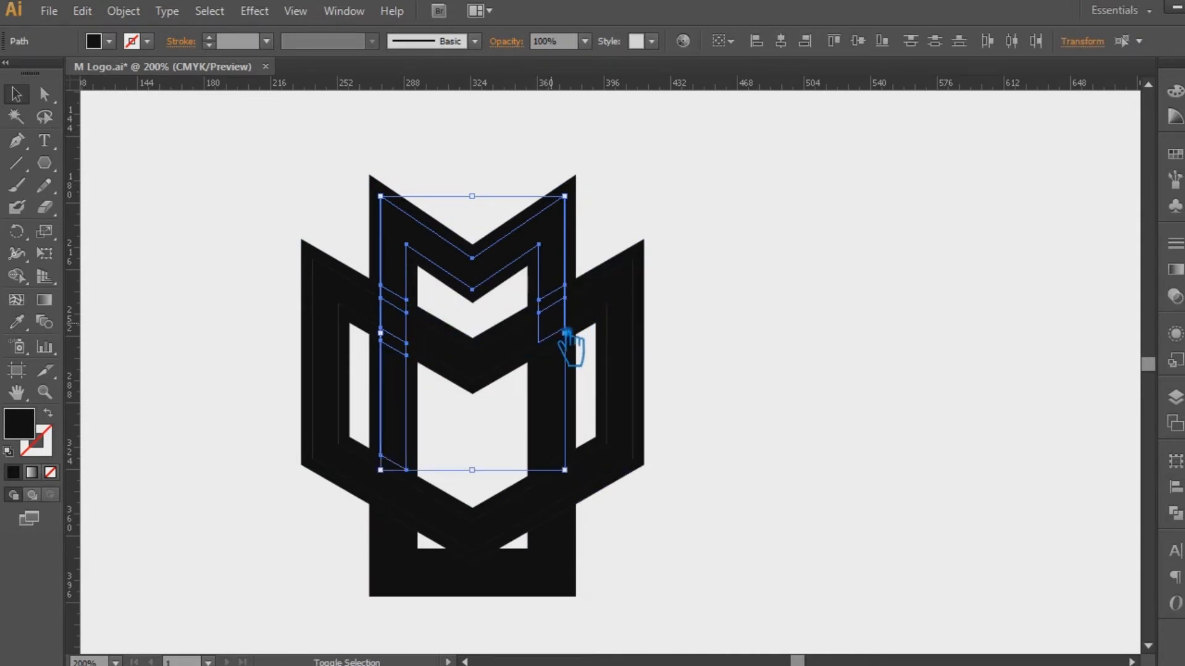
left_click(569, 518, "shift")
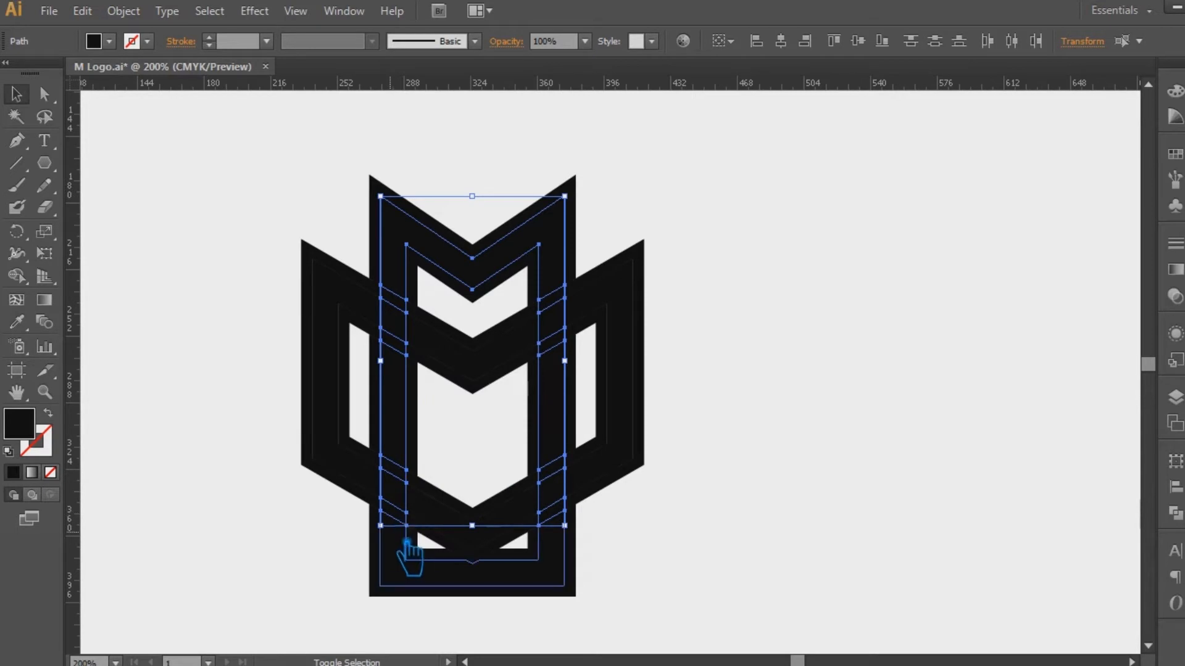
left_click(369, 476, "shift")
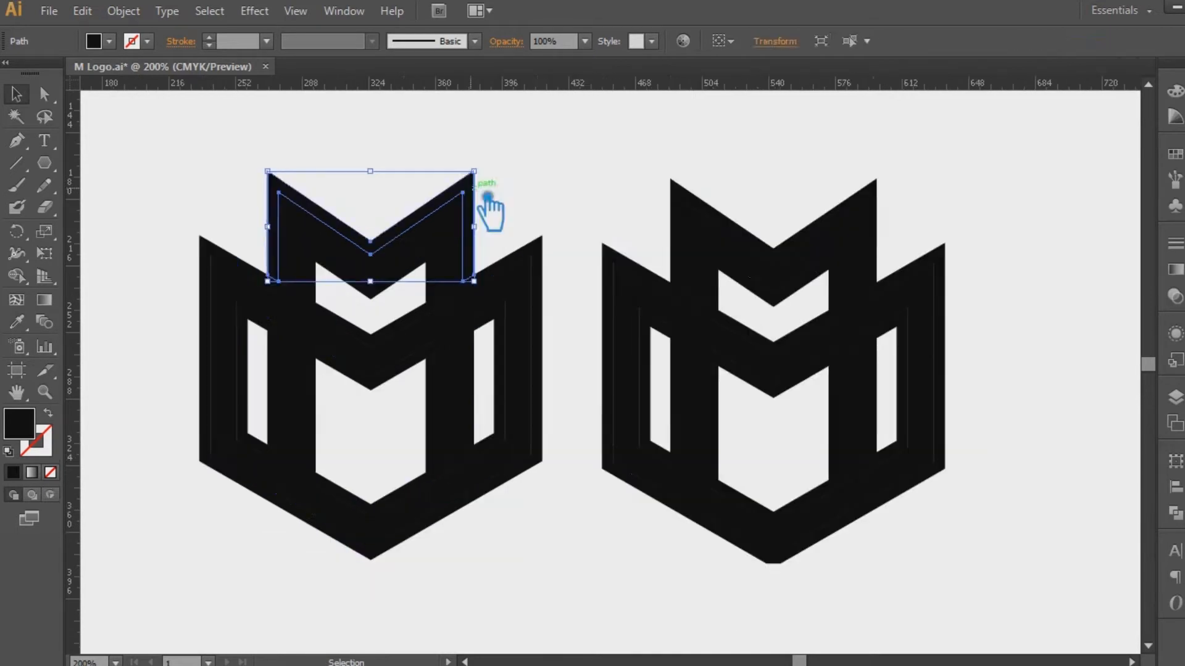
Delete the outer border around the tall M's peaks and the offset pieces above the middle chevron in the first logo copy.
left_click(489, 212)
left_click(358, 335)
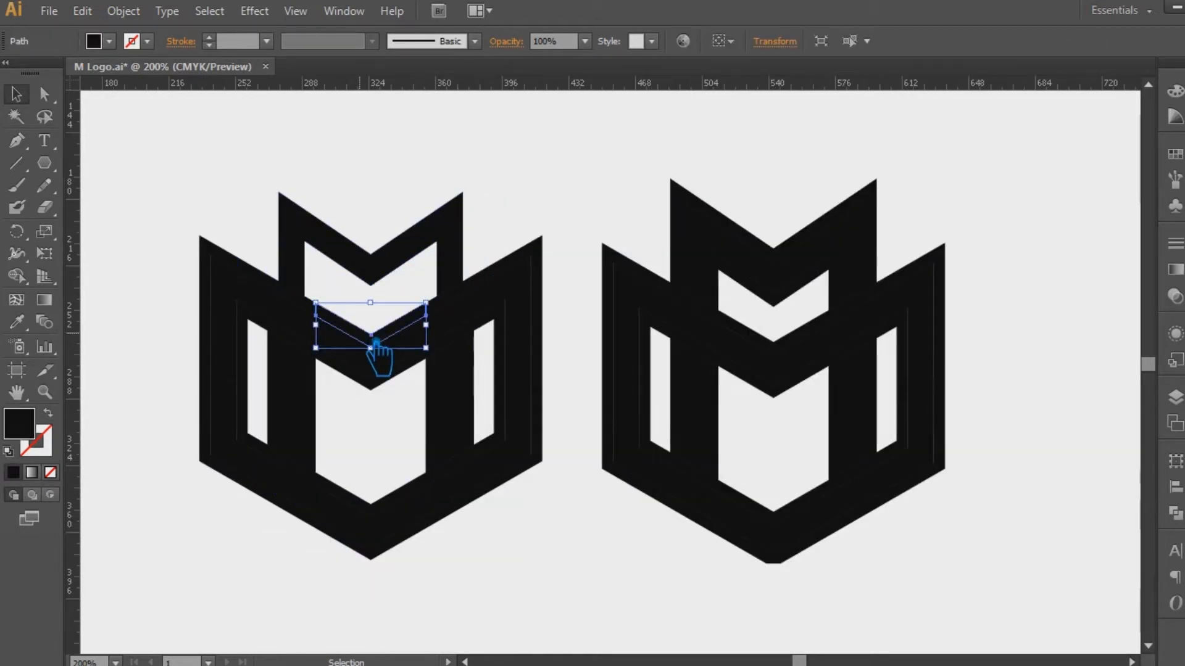
key("Delete")
left_click(312, 305)
key("Delete")
left_click(297, 295)
key("Delete")
key("ctrl+z")
Delete the remaining offset border and gap pieces around the stems, side arms and bottom chevron of the first copy.
left_click(576, 498)
left_click(335, 231)
key("Delete")
left_click_drag(529, 603, 173, 213)
key("Delete")
left_click_drag(484, 622, 287, 486)
key("Delete")
key("ctrl+f")
left_click(153, 155)
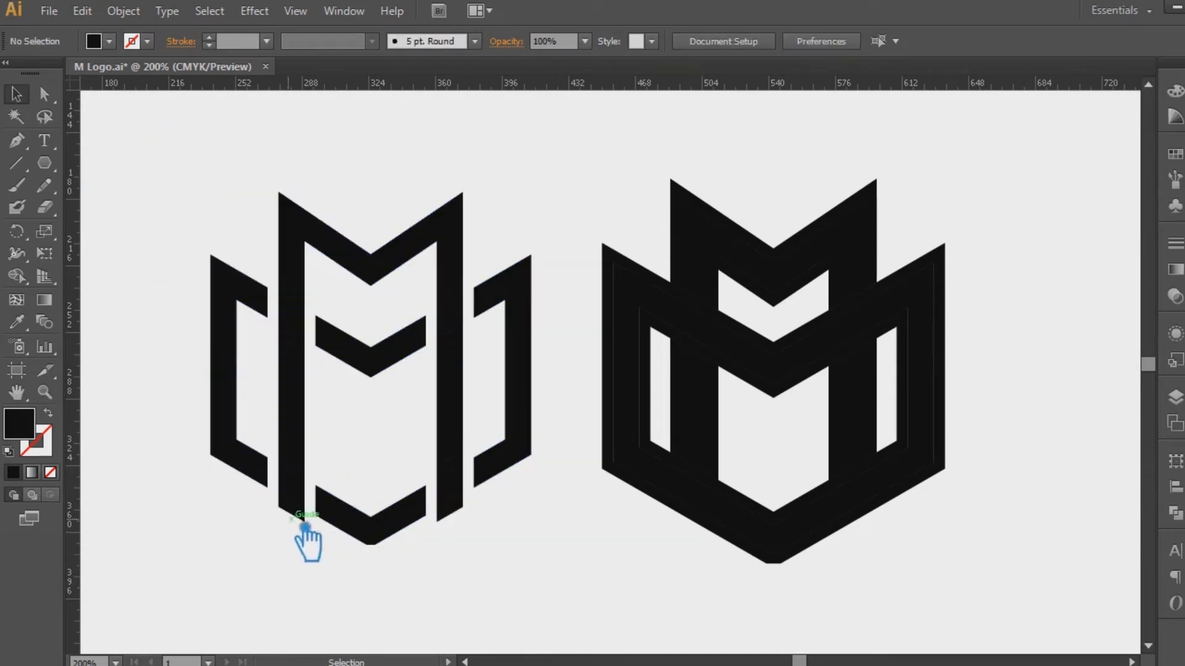
Trim the lower ends of both M stems in the first copy by deleting the leftover end pieces.
left_click(293, 510)
right_click(298, 497)
left_click(355, 575)
left_click(285, 517)
left_click(290, 509)
key("Delete")
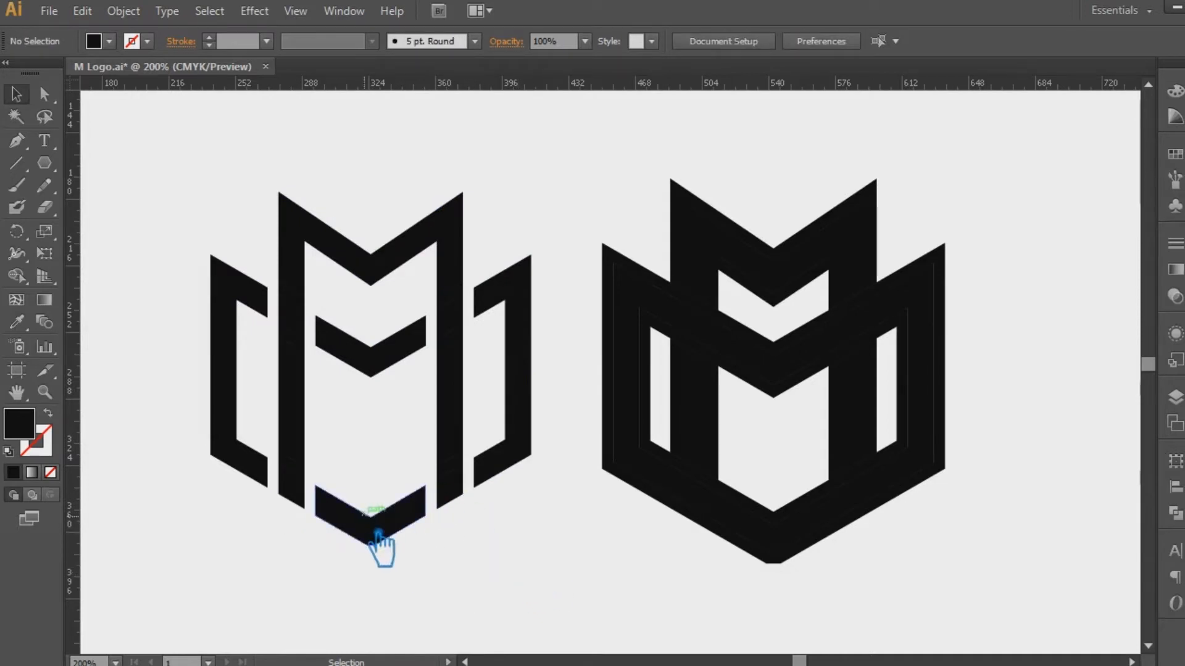
left_click(388, 551)
left_click(530, 575)
Scale both logo copies down together to roughly half their size.
left_click_drag(670, 581, 626, 577)
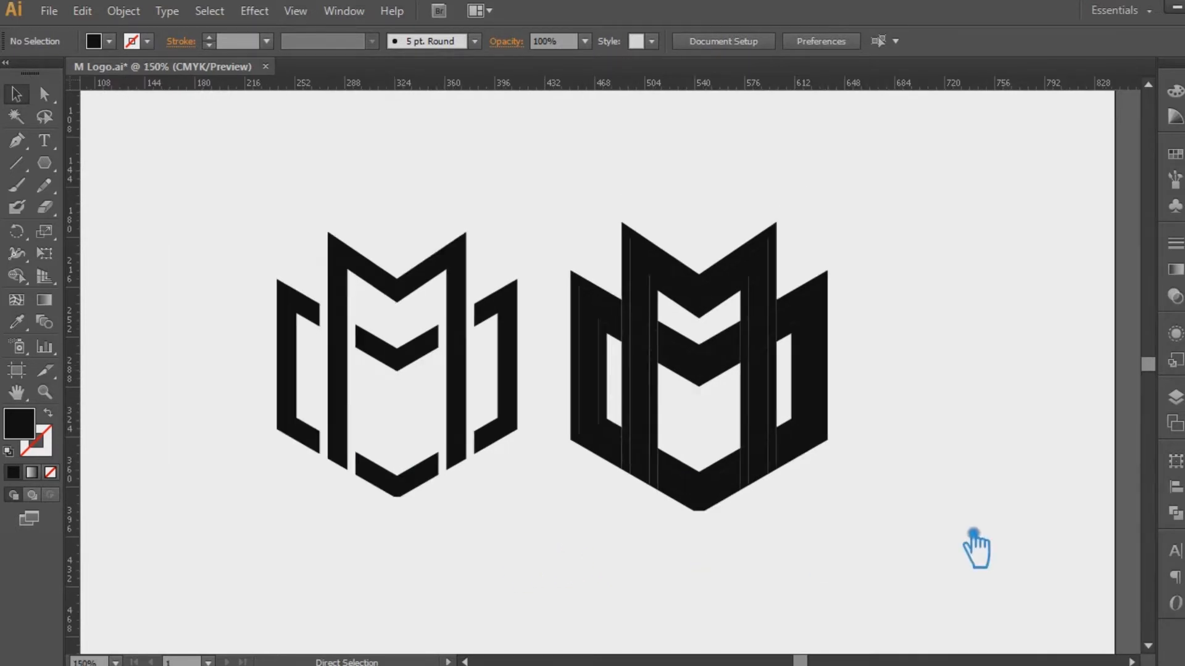
key("ctrl+1")
left_click_drag(821, 516, 386, 271)
left_click_drag(754, 272, 656, 324)
left_click_drag(620, 373, 435, 400)
left_click(595, 365)
left_click_drag(211, 311, 934, 521)
left_click_drag(168, 250, 1118, 512)
left_click_drag(175, 297, 935, 485)
key("v")
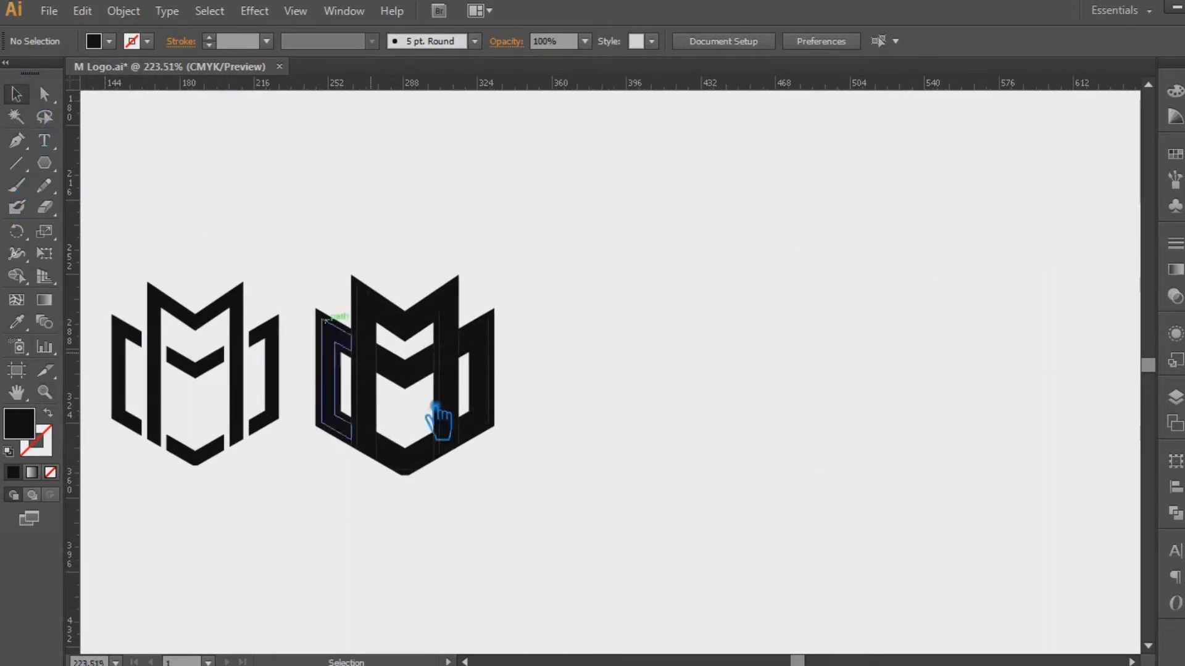
Merge all the pieces of the cleaned first logo with Pathfinder Unite.
left_click_drag(296, 477, 109, 243)
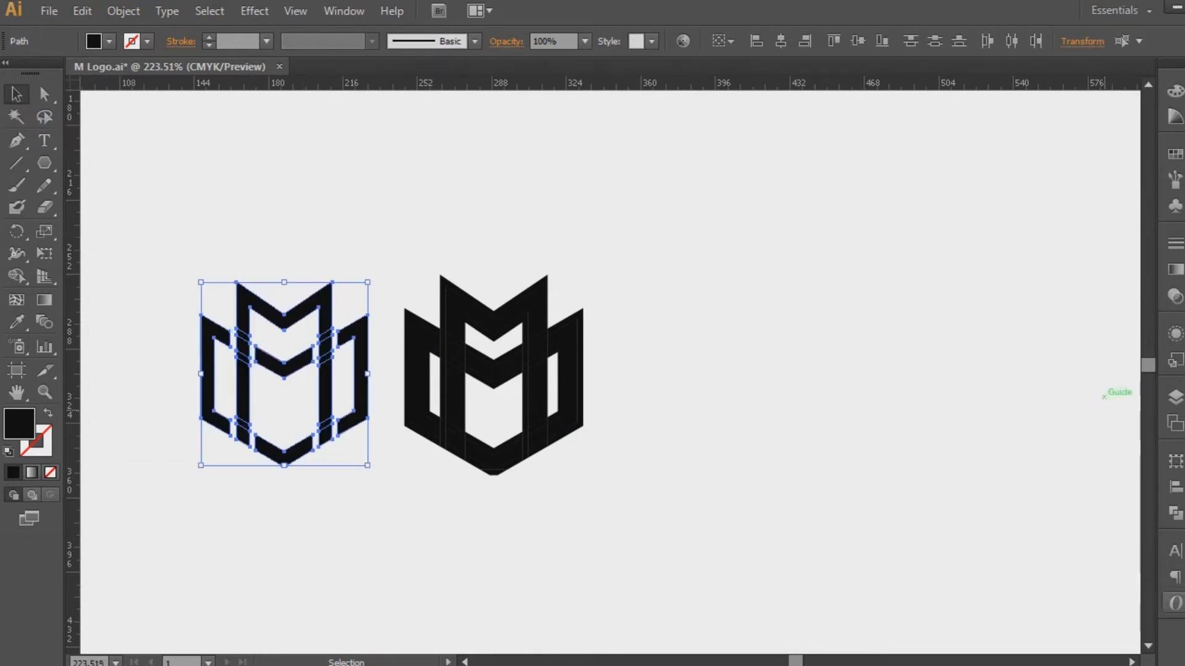
left_click(1174, 513)
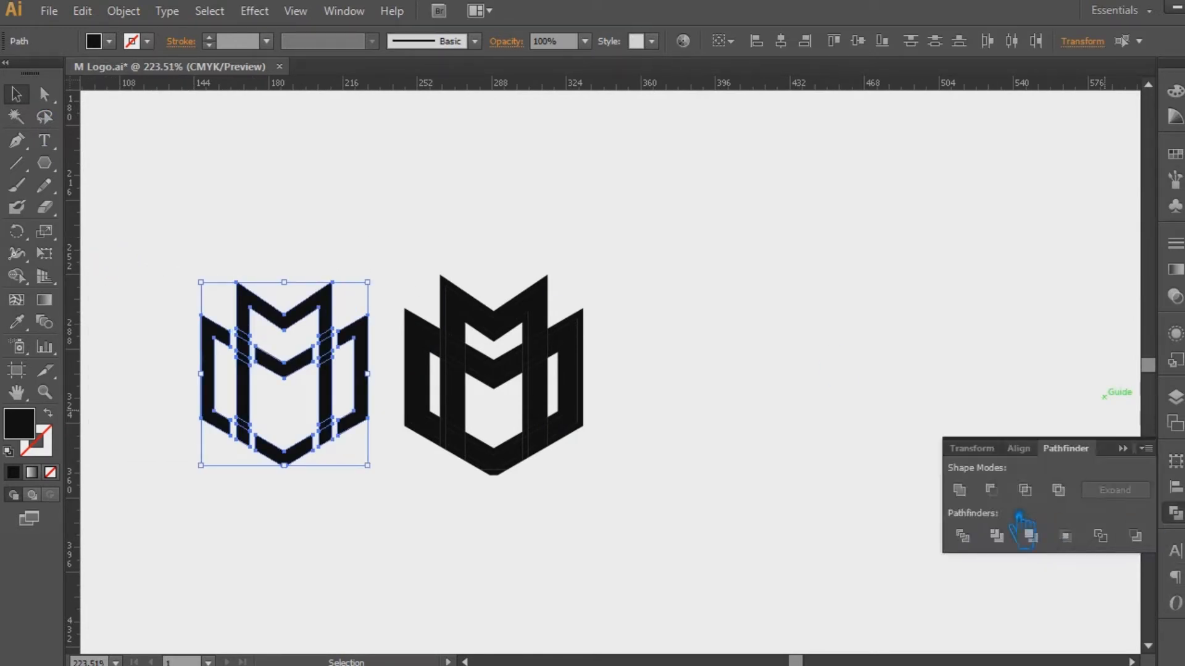
left_click(973, 488)
left_click(487, 577)
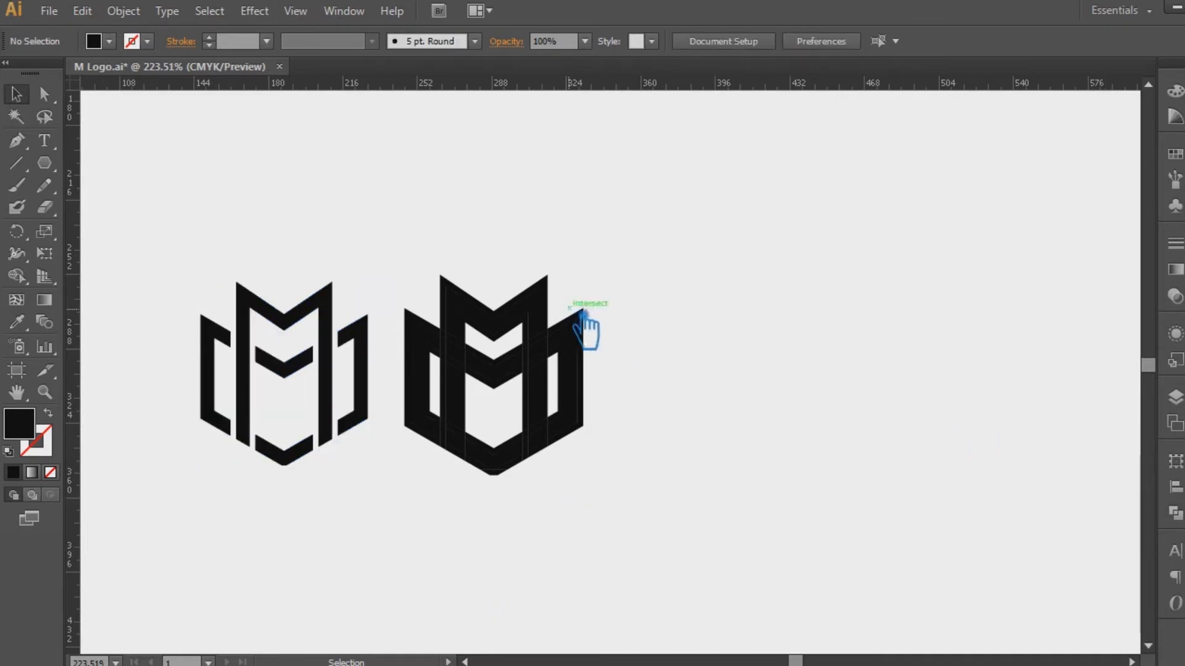
Duplicate the divided logo to its right and ungroup the original into separate pieces.
left_click(532, 354)
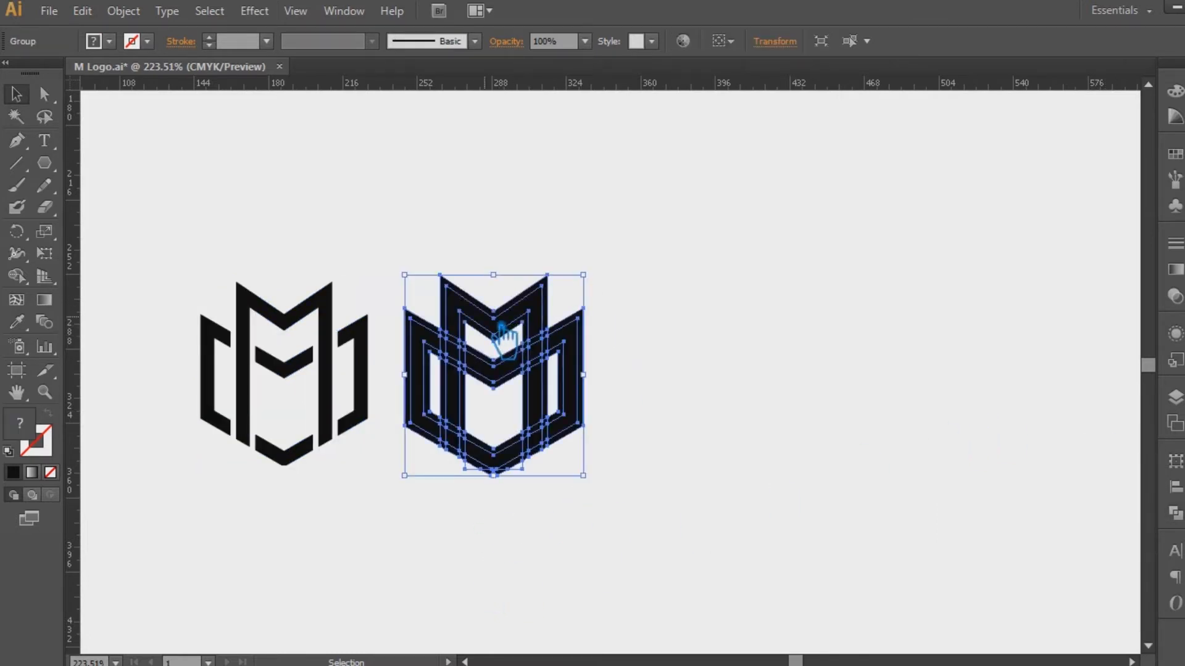
left_click_drag(526, 364, 713, 370)
left_click(533, 345)
right_click(532, 321)
left_click(580, 430)
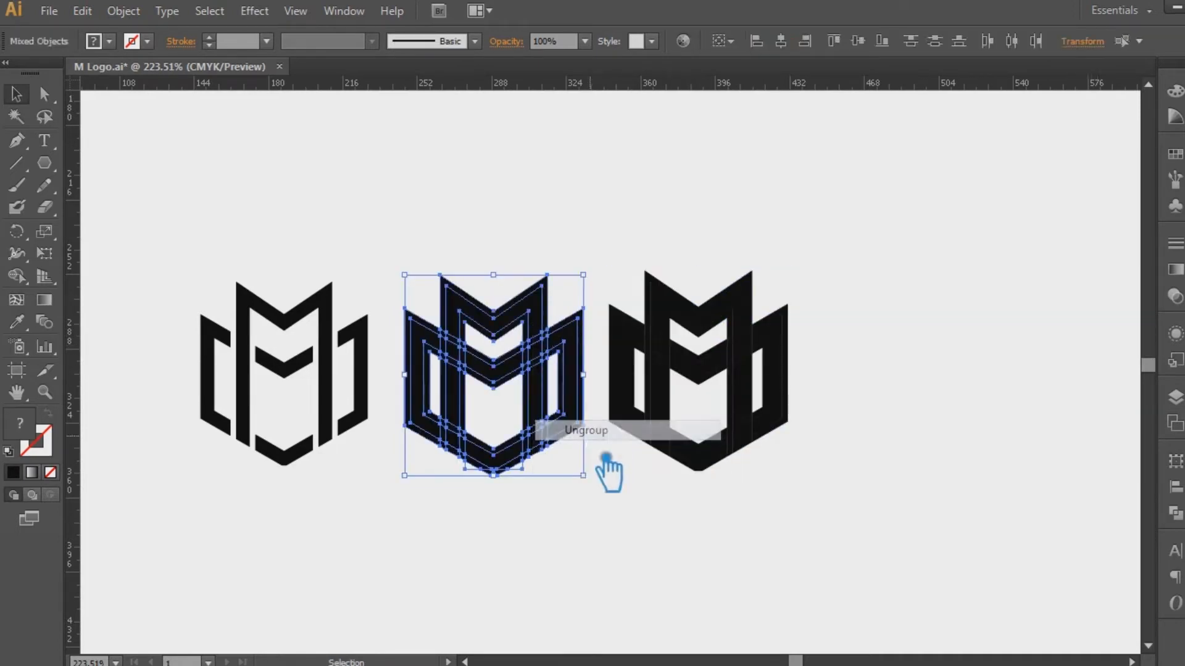
left_click(570, 555)
Delete the outer and inner offset borders around the wide shape's left arm in the middle copy.
left_click(407, 312)
key("Delete")
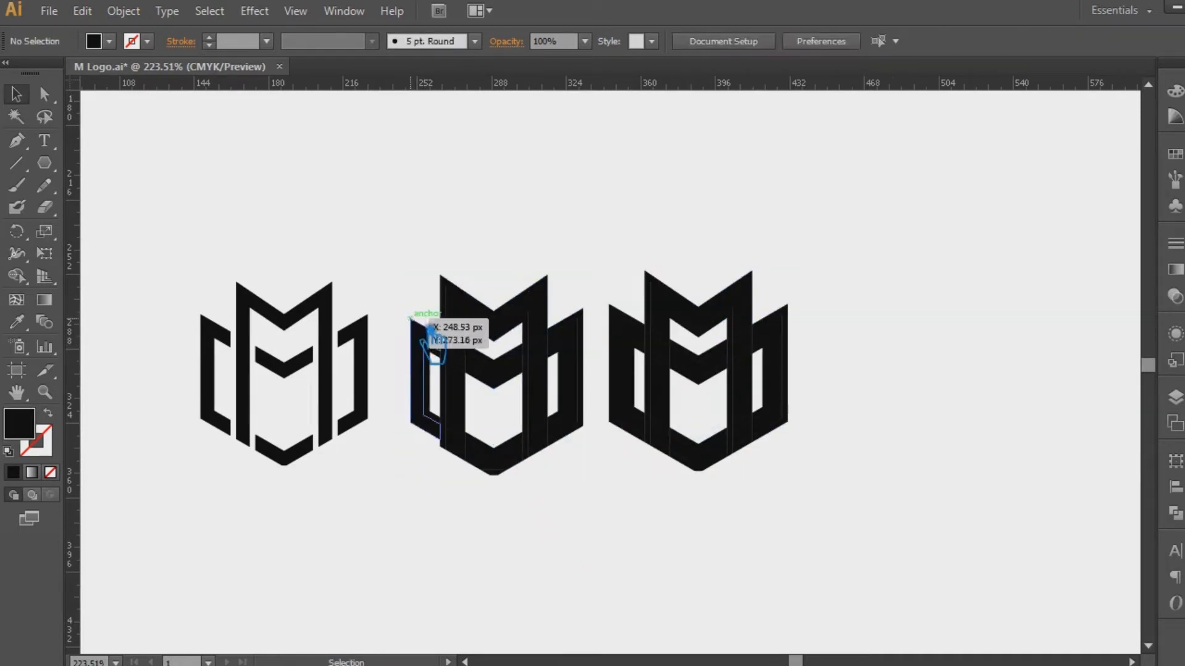
left_click(432, 357)
key("Delete")
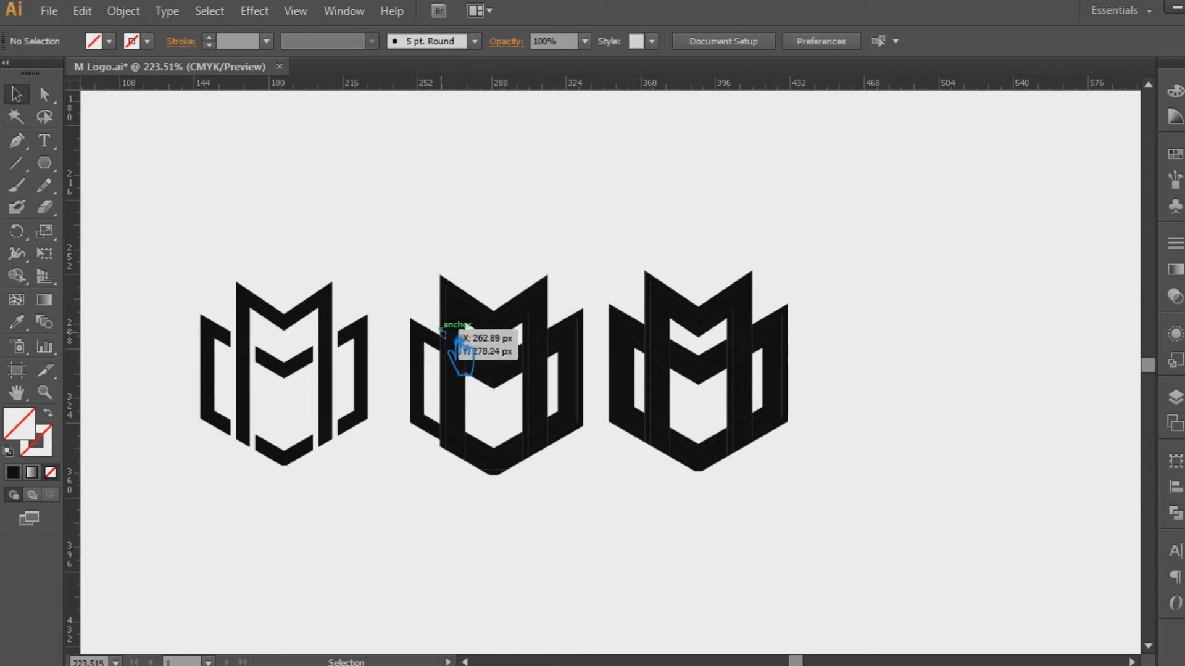
left_click(440, 331)
key("Delete")
Delete the small gap pieces where the M's left stem meets the upper edge of the wide shape's band.
left_click(477, 343)
right_click(476, 340)
left_click(472, 369)
left_click(463, 343)
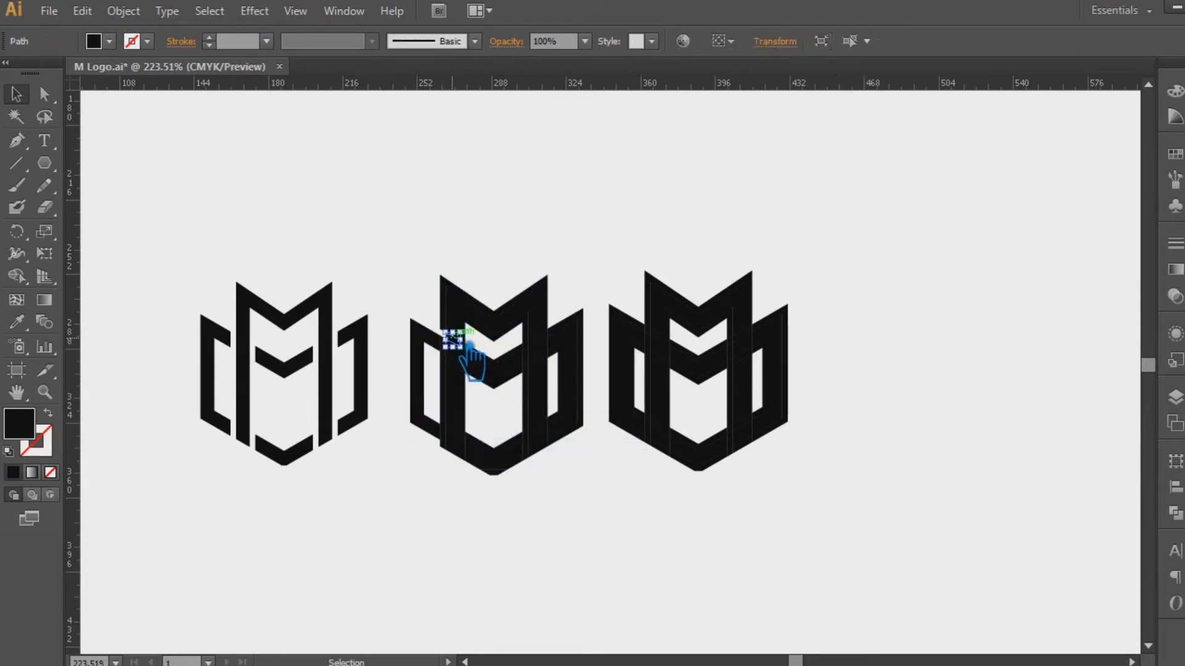
key("Delete")
key("ctrl+plus")
key("ctrl+plus")
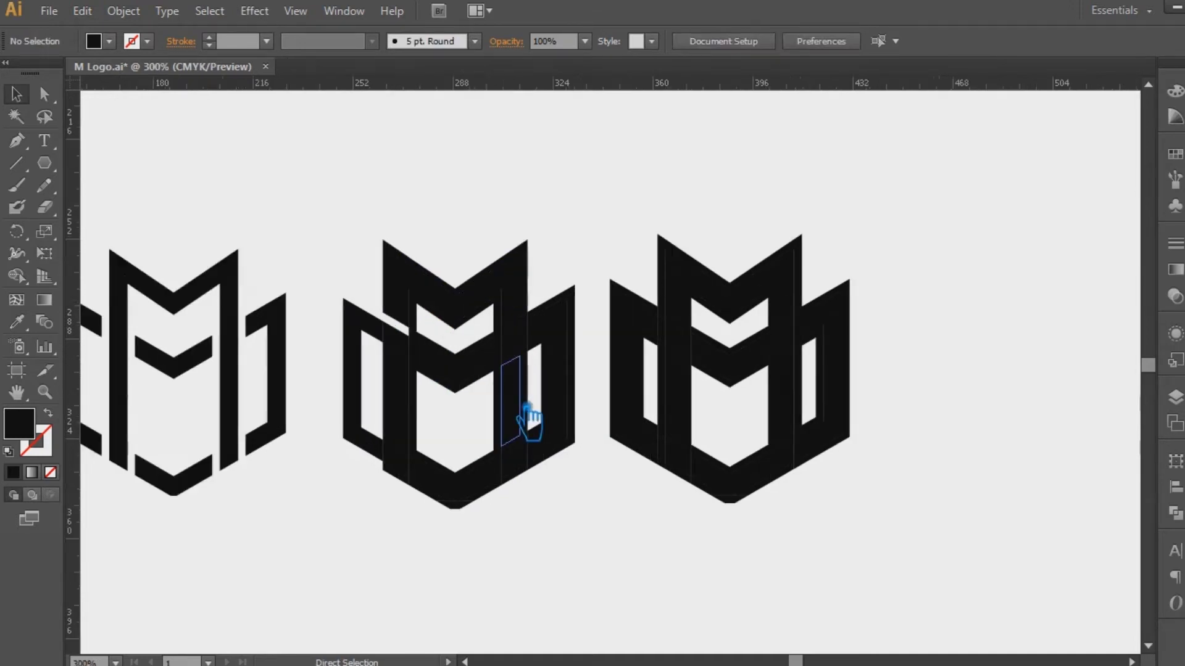
left_click(356, 328)
key("Delete")
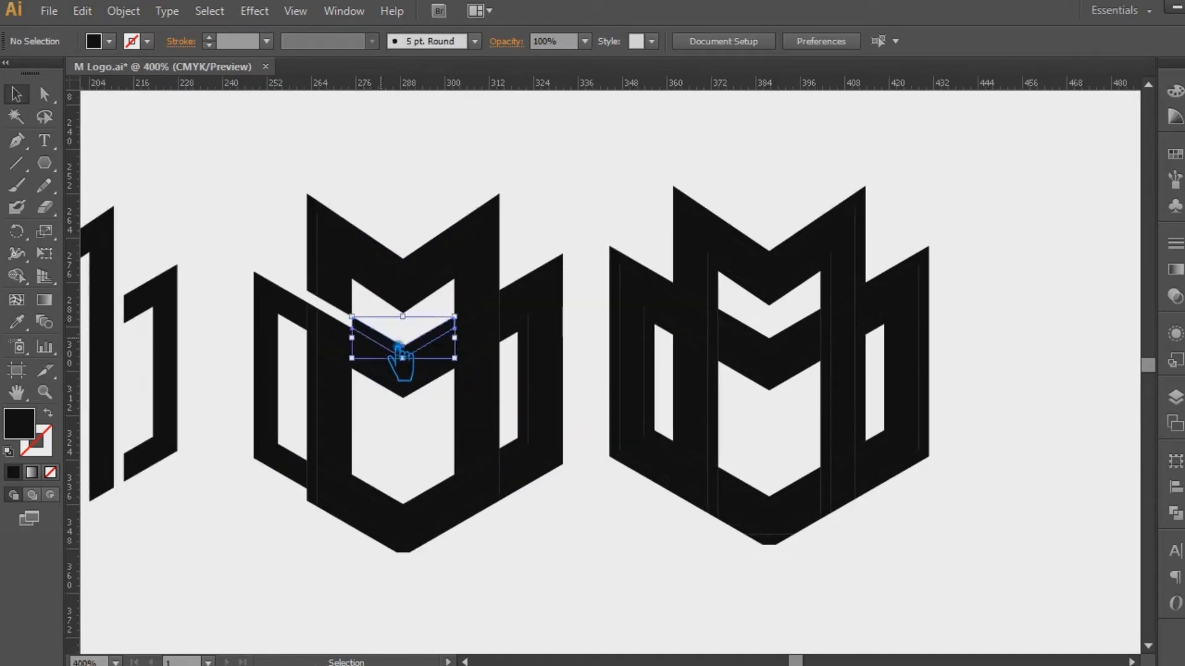
Delete the gap strip above the middle chevron and the outer and inner borders around the M's peaks.
left_click(380, 331)
key("Delete")
left_click(313, 262)
key("Delete")
left_click(407, 304)
key("Delete")
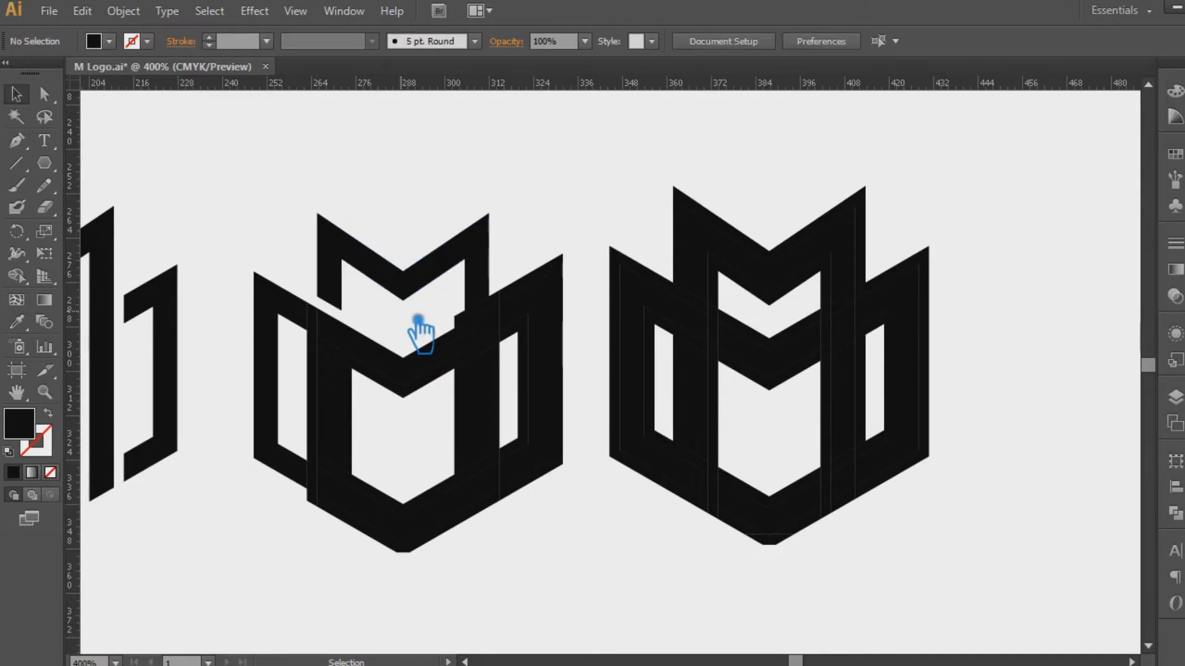
Delete the gap pieces where the M's right stem meets the upper edge of the wide shape's band.
left_click(486, 315)
key("Delete")
left_click(506, 303)
key("Delete")
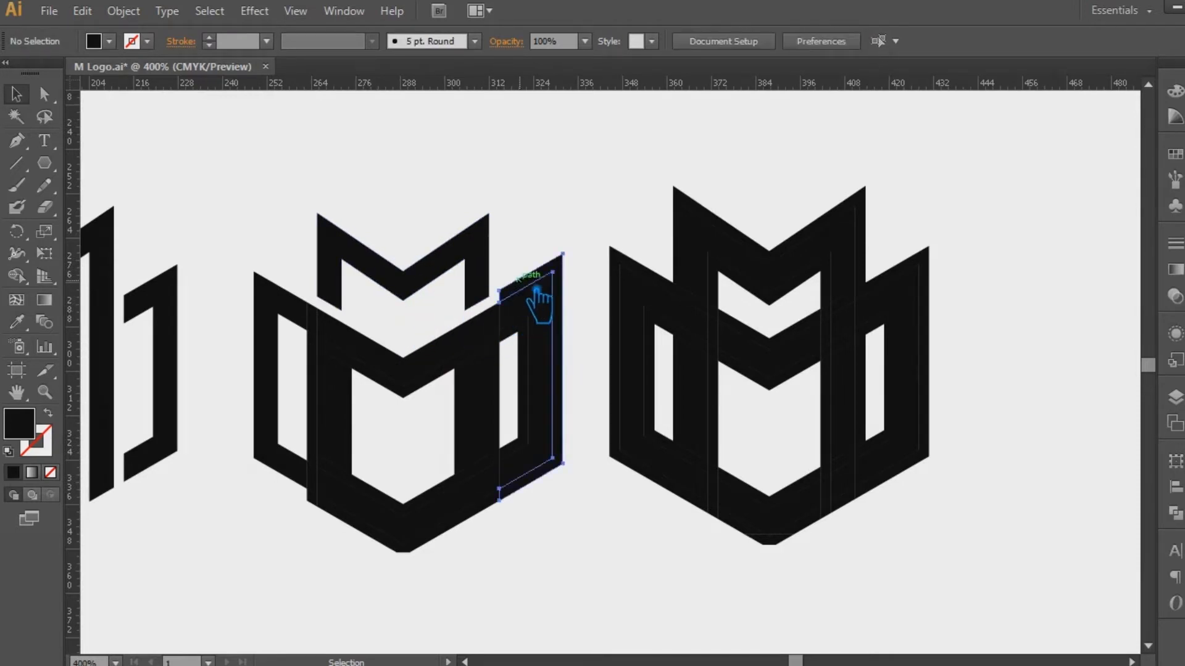
Delete the outer and inner borders around the wide shape's right arm and the right stem's outer border.
left_click(531, 291)
key("Delete")
left_click(524, 352)
key("Delete")
left_click(512, 372)
left_click(494, 390)
key("Delete")
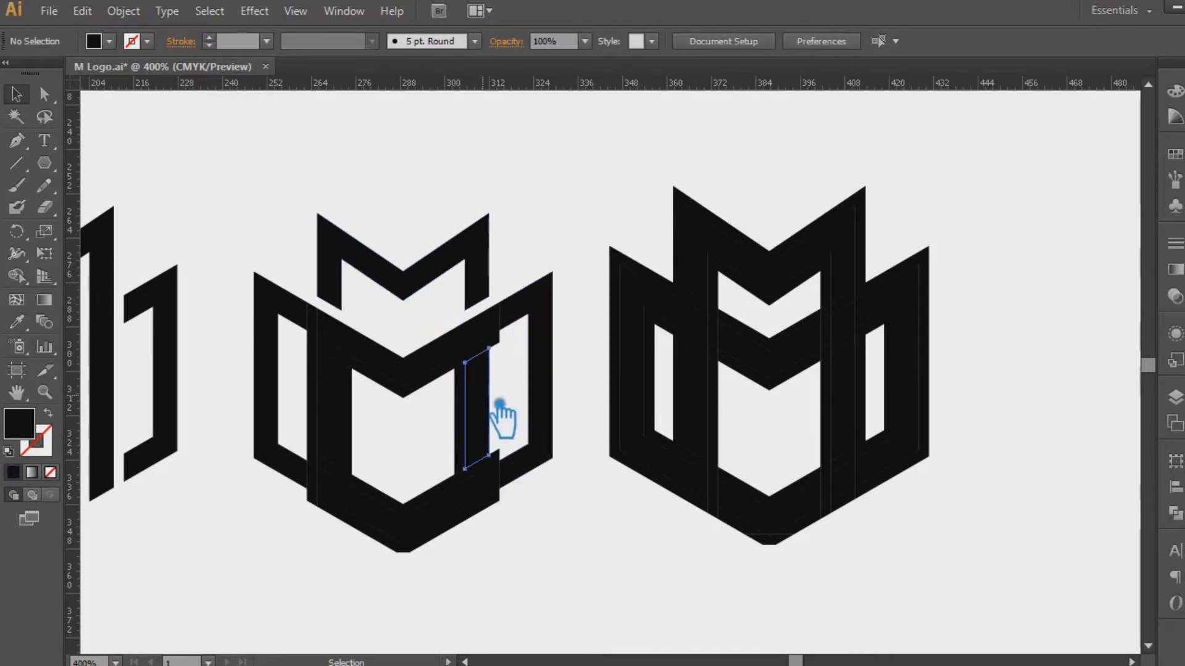
Delete the M's right stem below the wide band, along with the leftover border under the middle chevron.
left_click(479, 396)
key("Delete")
left_click(459, 395)
key("Delete")
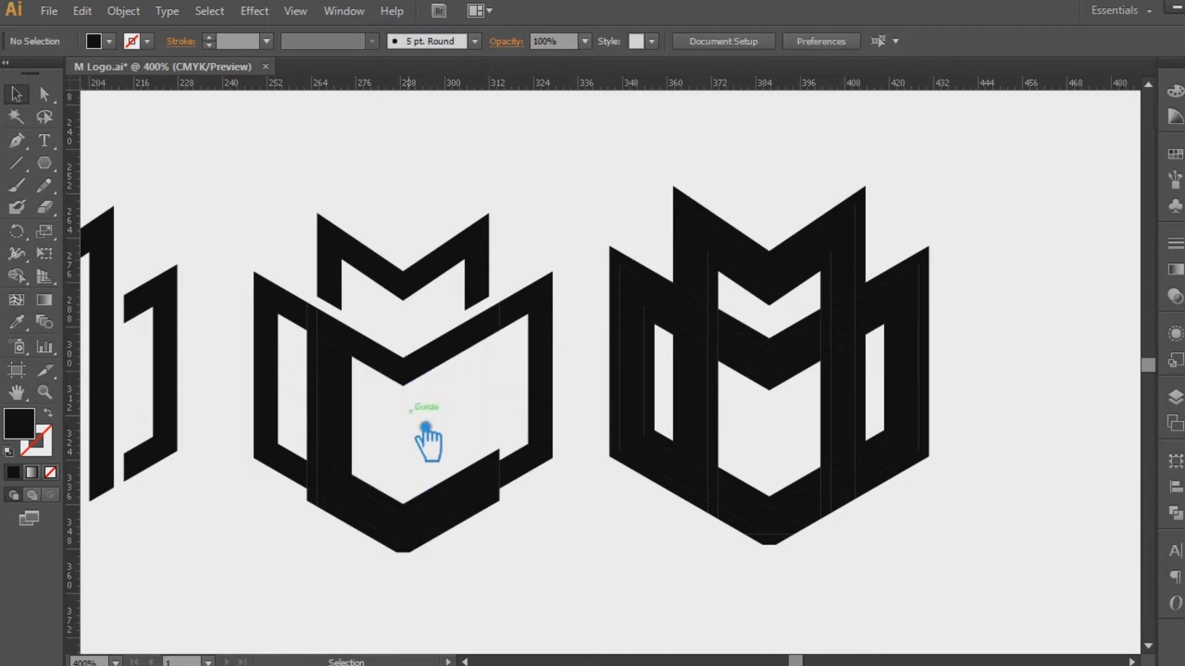
left_click(463, 390)
key("Delete")
Delete the leftover border pieces above and below the right half of the wide shape's bottom band.
left_click(481, 464)
key("Delete")
left_click(493, 459)
key("Delete")
left_click(457, 478)
key("Delete")
left_click(501, 512)
key("Delete")
left_click(457, 551)
key("Delete")
Delete the leftover border pieces beneath the left half of the wide shape's bottom band.
left_click(381, 537)
key("Delete")
left_click(337, 513)
key("Delete")
left_click(369, 535)
key("Delete")
left_click(347, 519)
key("Delete")
left_click(321, 503)
key("Delete")
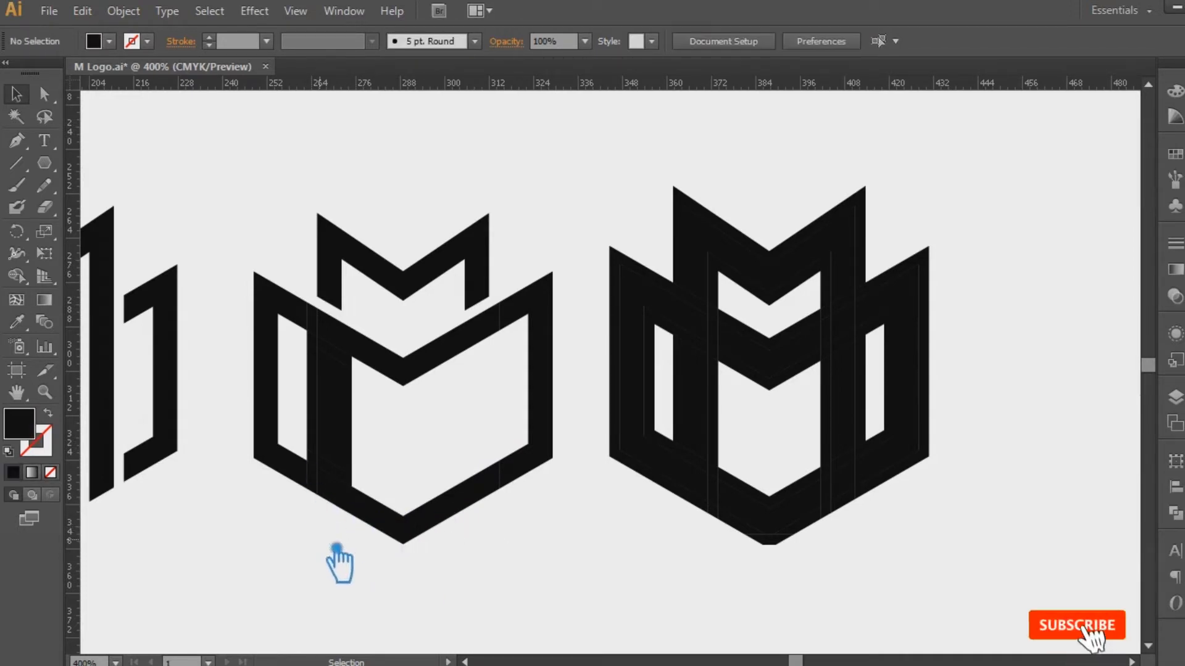
Delete the left stem's outer border and the gap pieces beneath the left half of the upper band.
left_click(320, 424)
key("Delete")
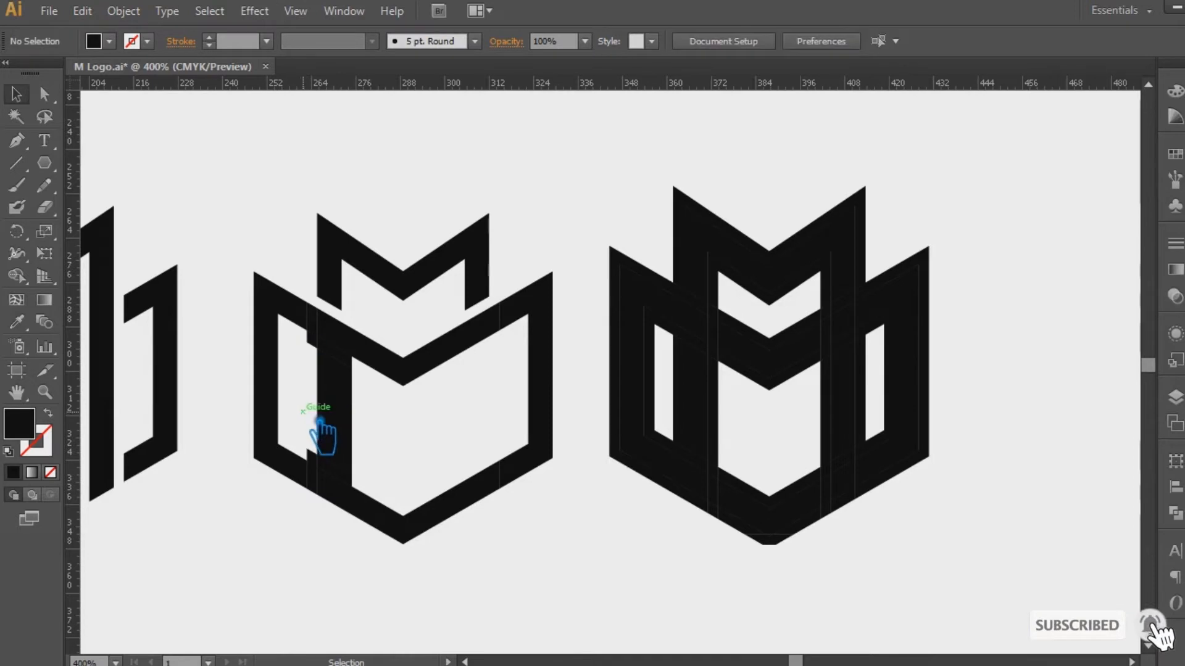
left_click(313, 340)
key("Delete")
left_click(329, 346)
key("Delete")
left_click(343, 357)
key("Delete")
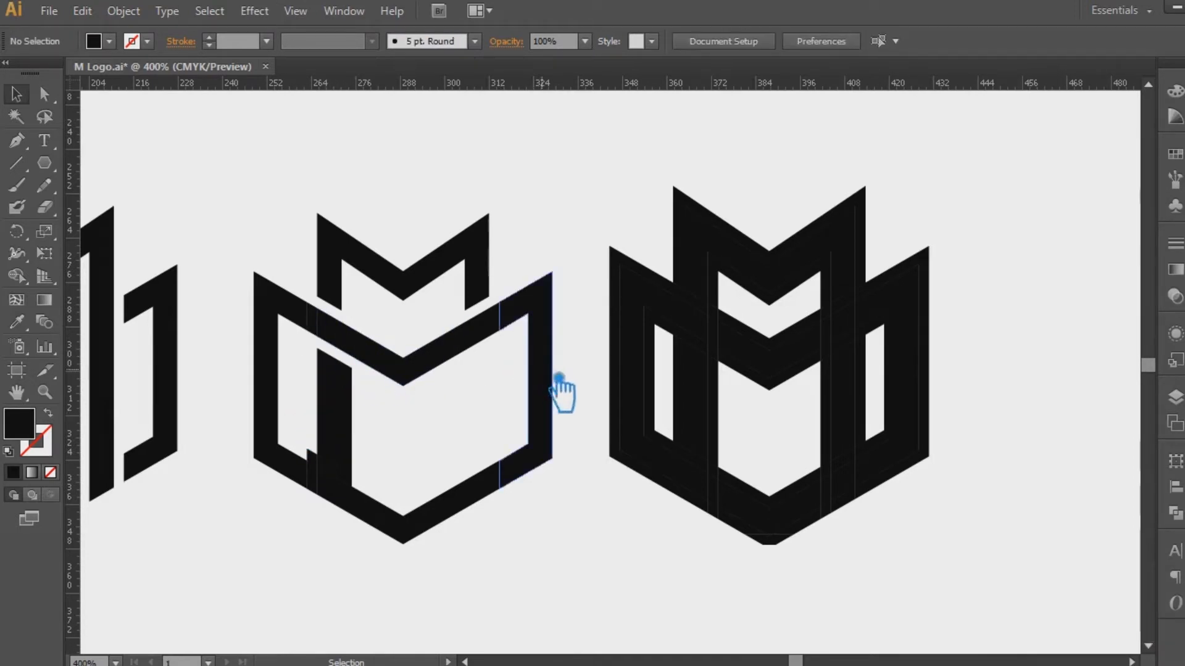
left_click_drag(364, 420, 353, 471)
key("Delete")
key("ctrl+z")
Delete the rest of the M's left stem and its leftover pieces above the wide shape's bottom band.
left_click(348, 420)
key("Delete")
left_click(333, 408)
key("Delete")
left_click(337, 470)
key("Delete")
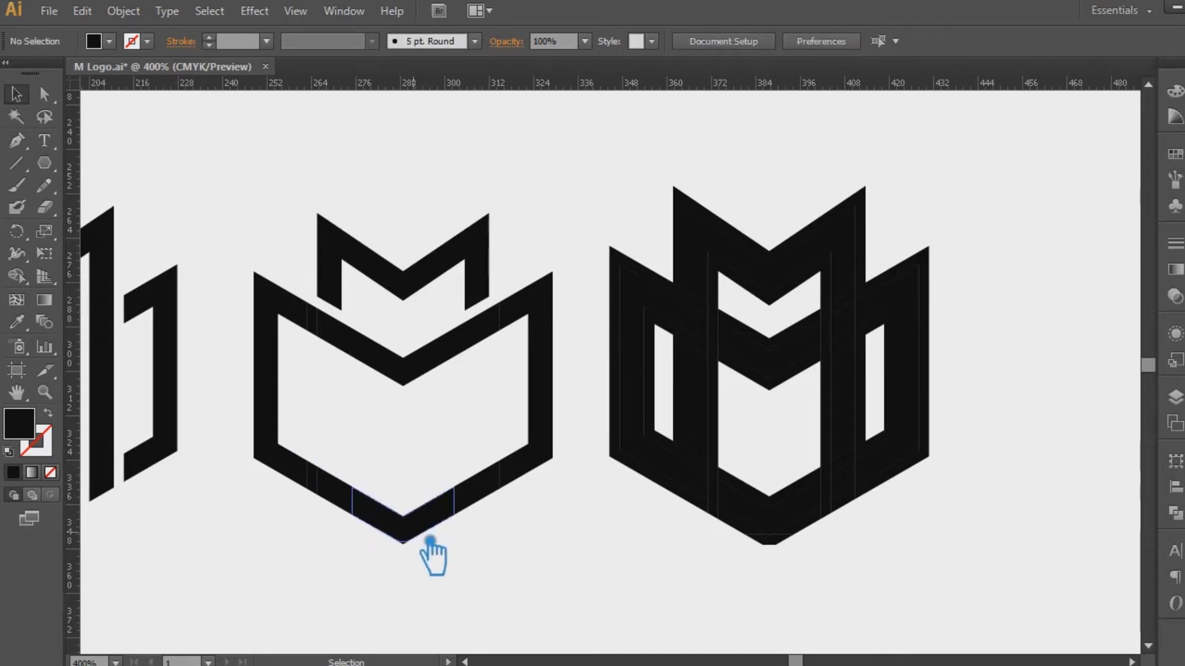
left_click(430, 541)
key("Delete")
key("ctrl+z")
left_click(534, 586)
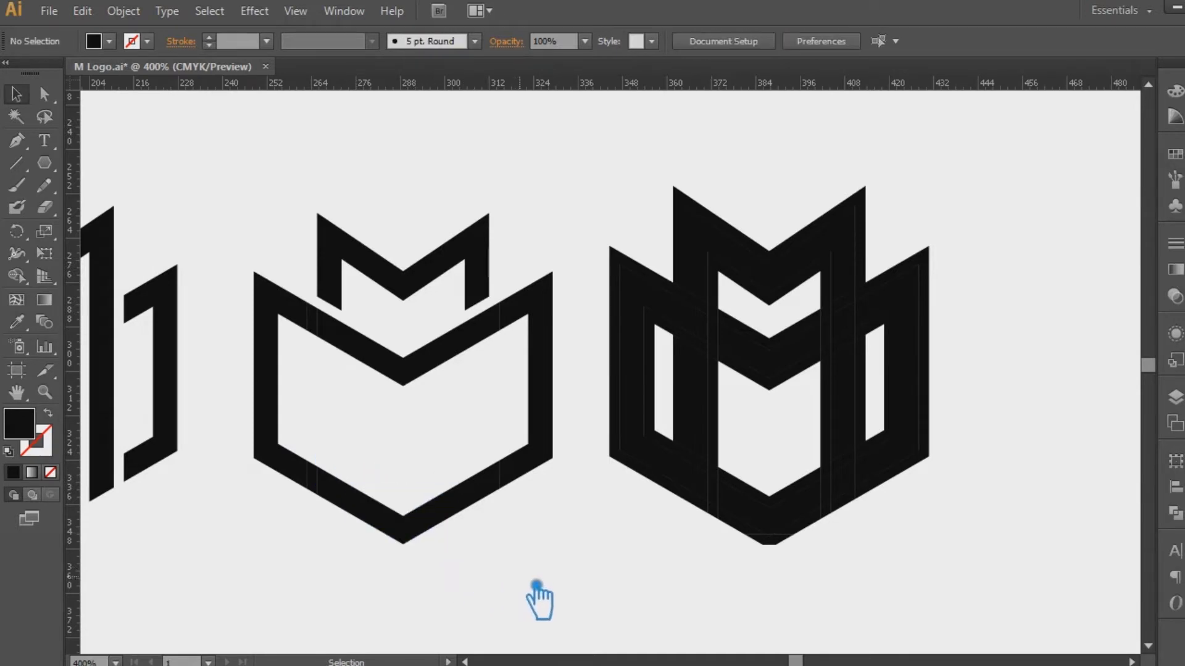
Merge all the pieces of the cleaned middle logo with Pathfinder Unite.
left_click_drag(551, 566, 245, 182)
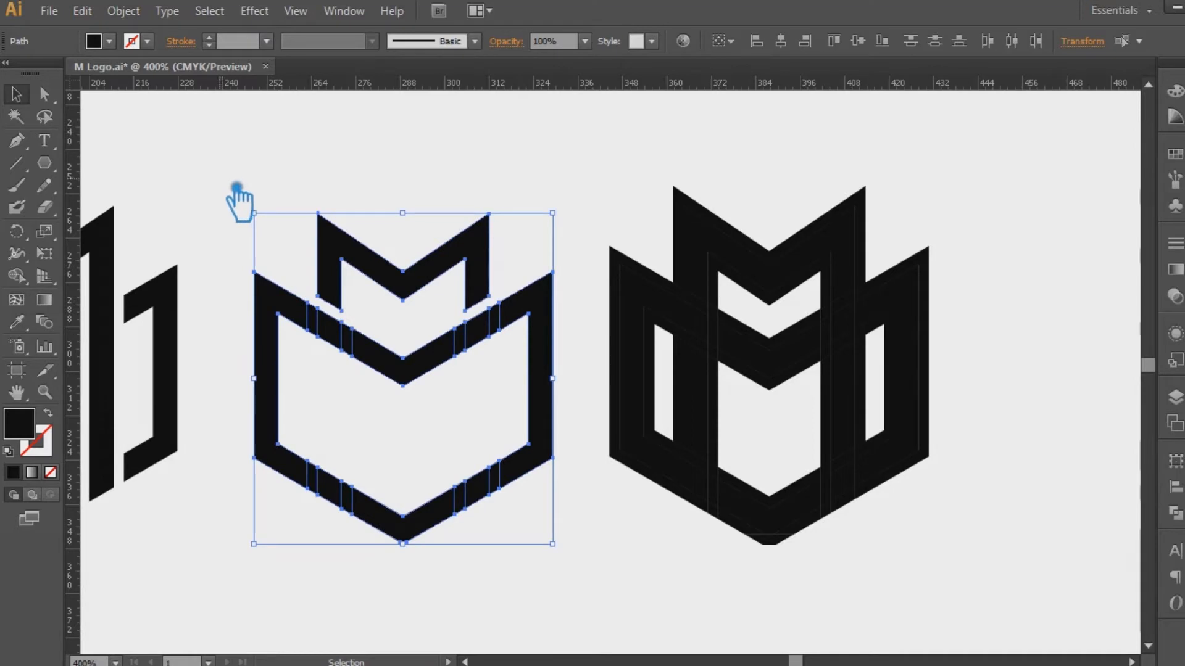
left_click(1175, 512)
left_click(966, 493)
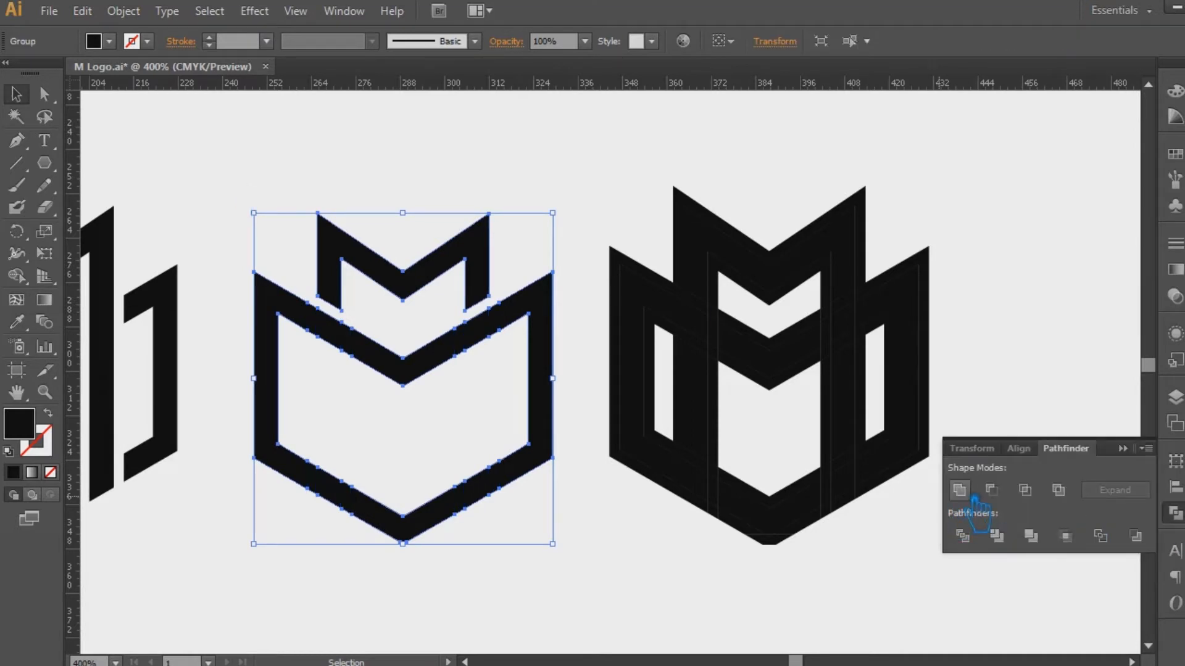
left_click(1123, 449)
Reposition the remaining divided logo copy beside the united middle logo.
left_click(679, 561)
left_click_drag(666, 546, 832, 546)
left_click_drag(528, 347, 484, 357)
left_click(836, 594)
left_click_drag(827, 597, 663, 597)
left_click(772, 487)
left_click_drag(673, 340, 618, 343)
left_click_drag(472, 355, 487, 355)
left_click_drag(580, 361, 603, 364)
left_click(1013, 402)
left_click_drag(1013, 402, 788, 391)
Duplicate the remaining divided logo beside itself and ungroup the original's pieces.
left_click(602, 365)
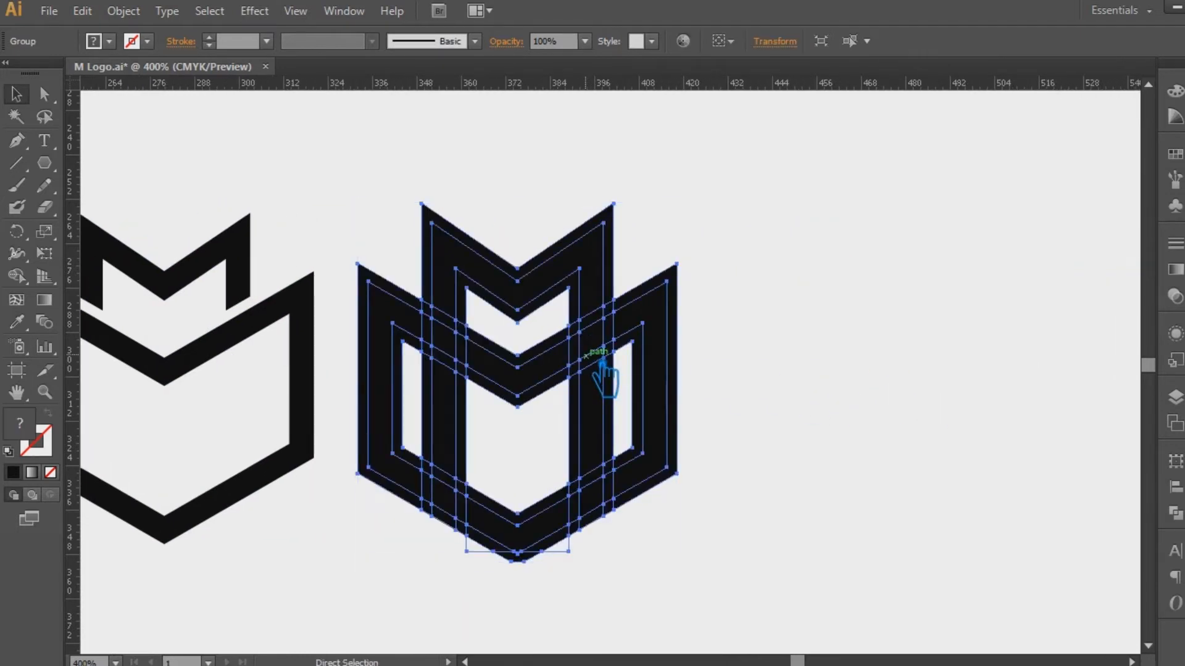
left_click_drag(551, 368, 904, 375)
left_click(727, 551)
left_click(616, 410)
right_click(601, 398)
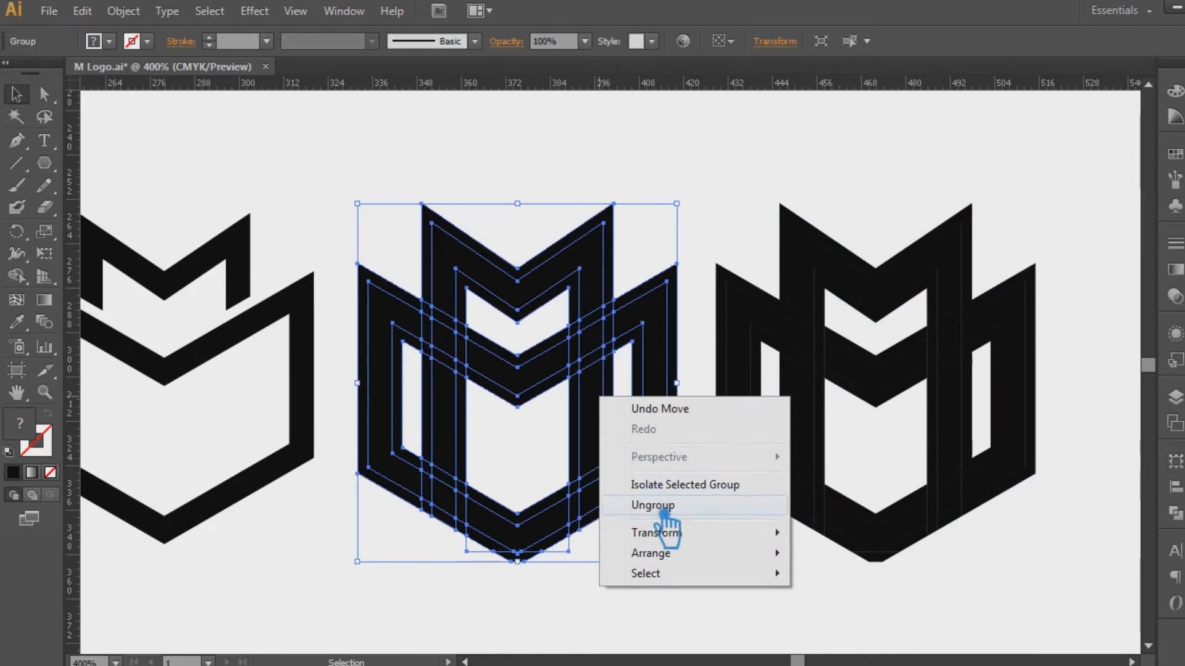
left_click(665, 506)
right_click(621, 401)
left_click(670, 518)
left_click(632, 419)
Delete the narrow border strips on both sides of the third logo's right stem.
left_click(612, 410)
key("Delete")
left_click(614, 417)
key("Delete")
left_click(572, 417)
key("Delete")
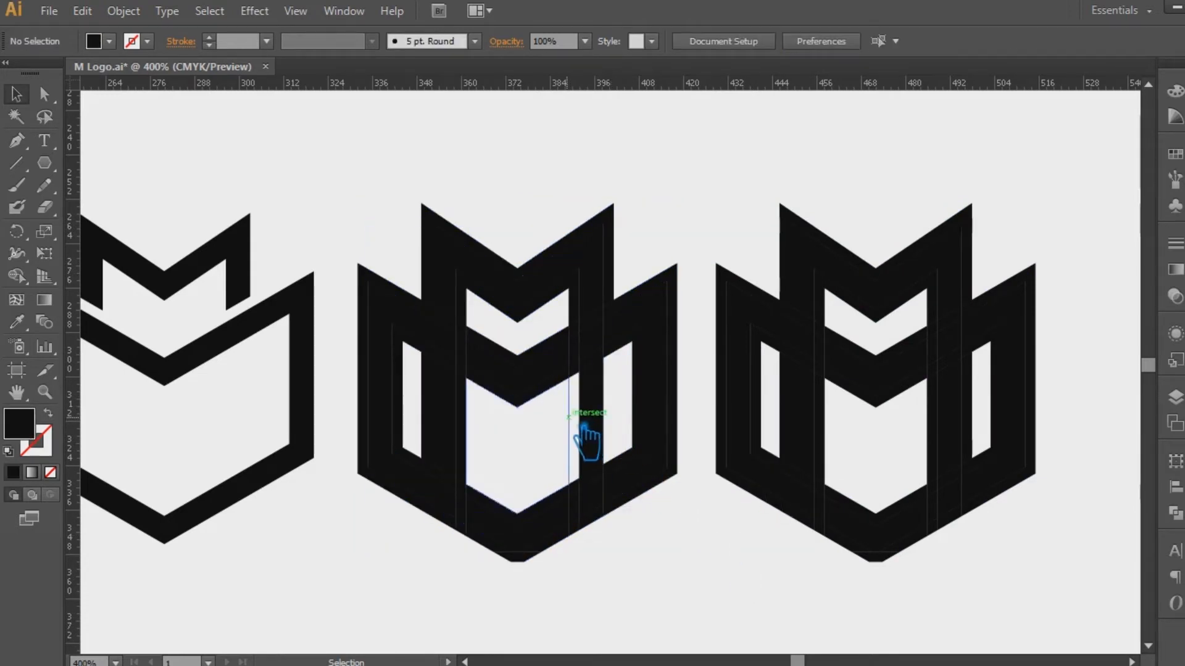
Delete the border strips beside the third logo's left stem and the inner border of the wide shape's left side.
left_click(429, 423)
key("Delete")
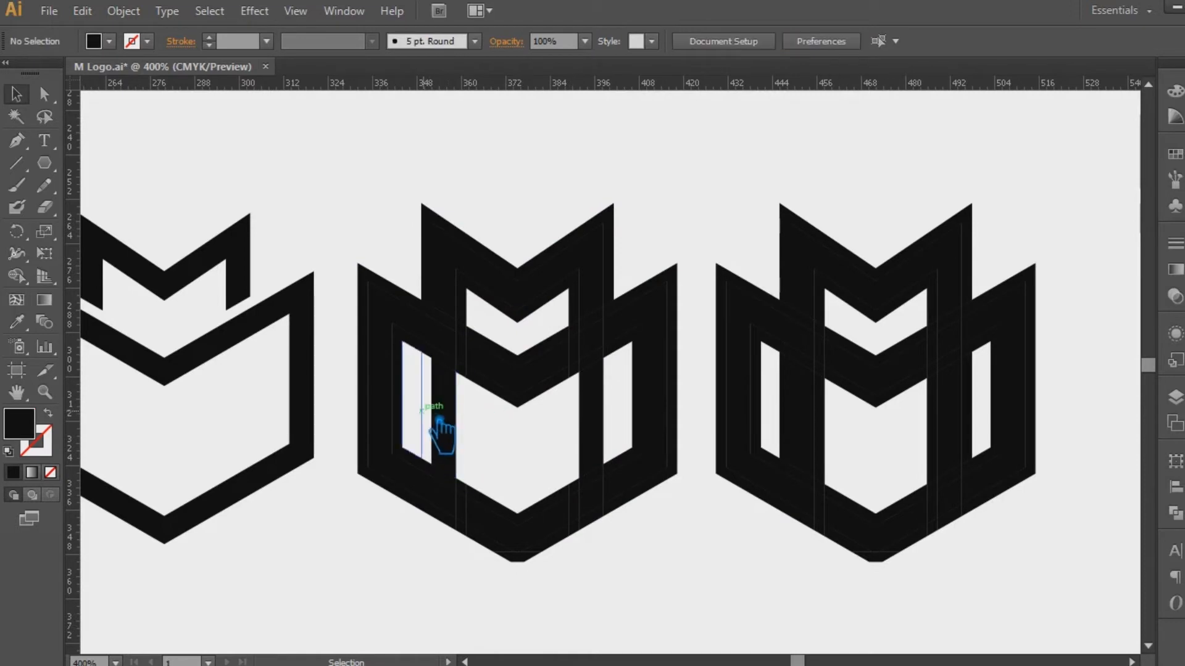
left_click(415, 405)
key("Delete")
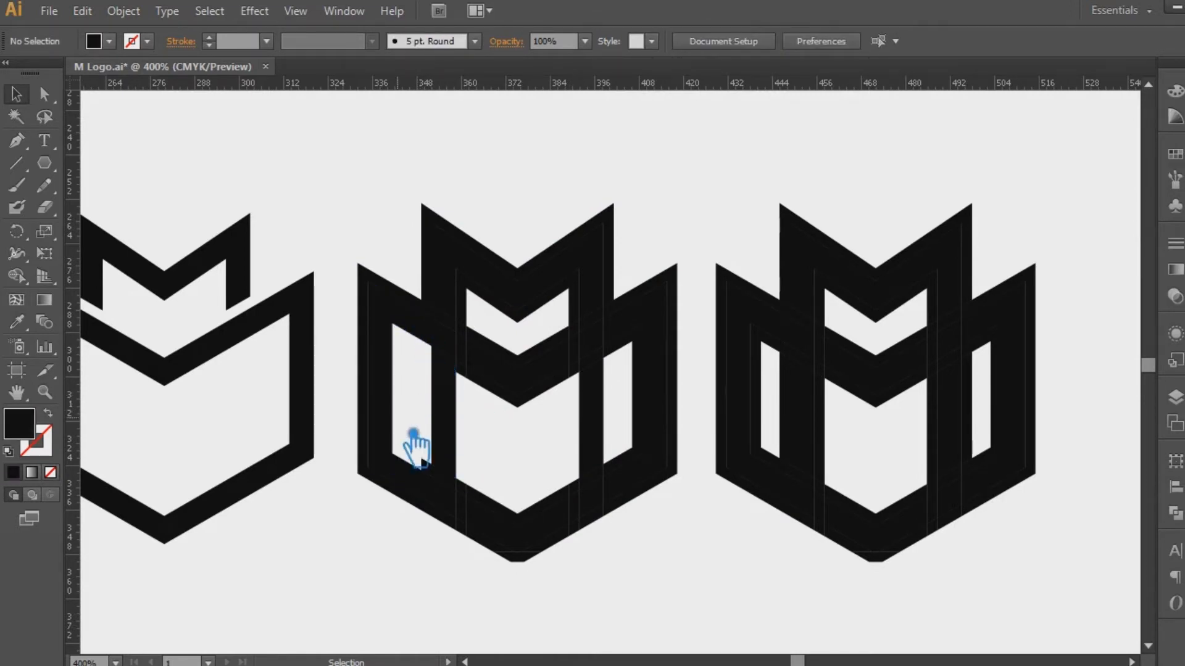
Delete the V band's lower border and the gap pieces between the band and the left stem.
left_click(472, 380)
key("Delete")
left_click(447, 359)
key("Delete")
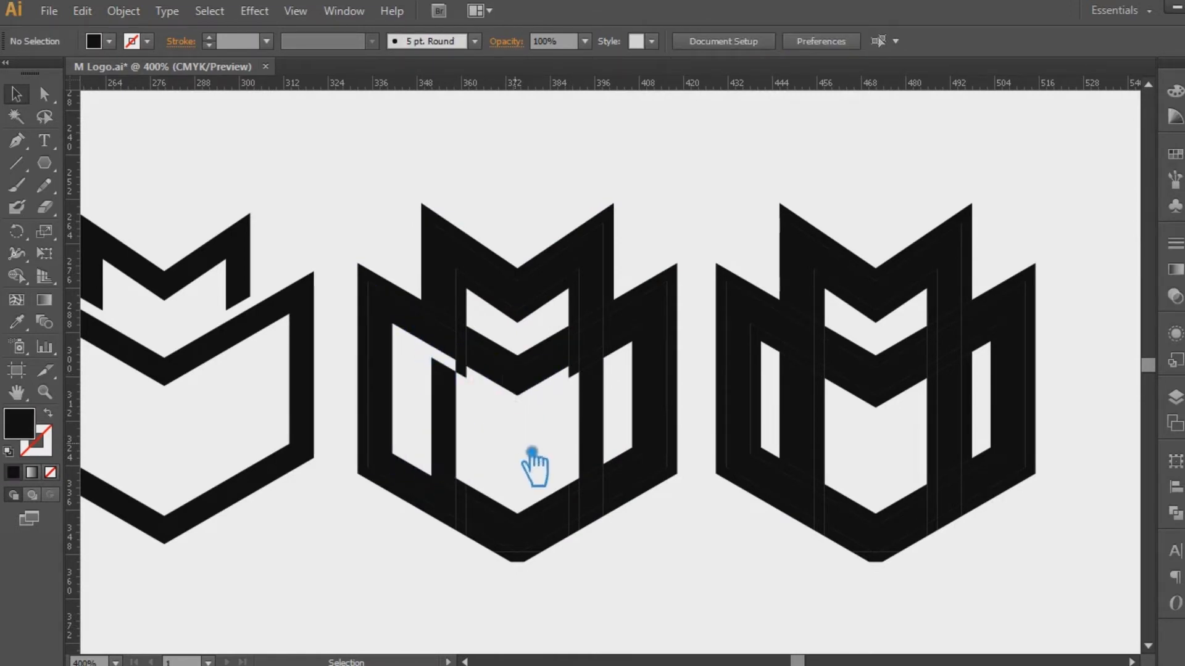
left_click(475, 382)
key("Delete")
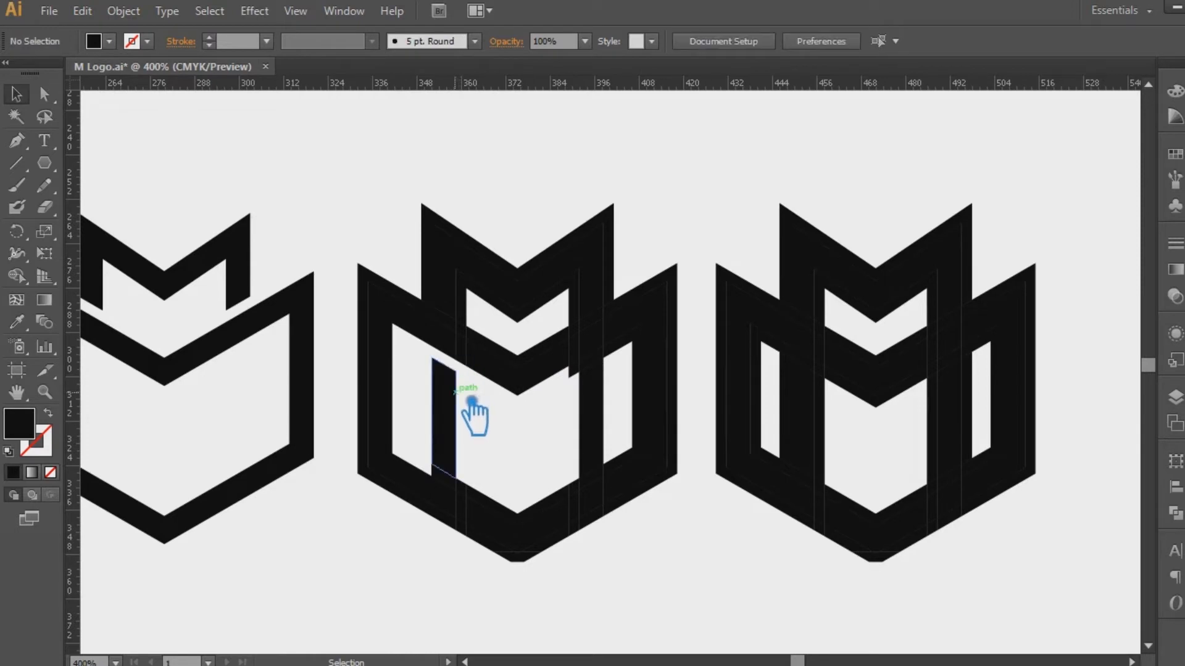
Delete the V band's upper border, the gap pieces below the M's left leg and the wide shape's left outer border.
left_click(490, 341)
key("Delete")
left_click(462, 314)
key("Delete")
left_click(466, 327)
left_click(446, 318)
key("Delete")
left_click(423, 307)
key("Delete")
left_click(418, 311)
key("Delete")
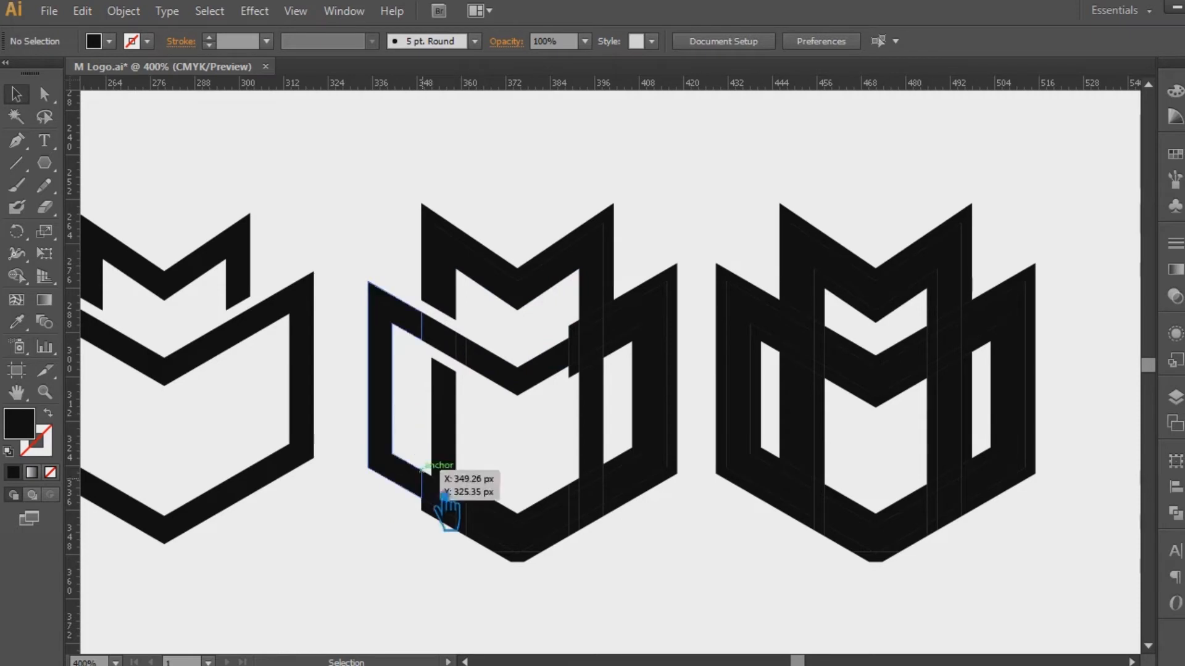
Delete the outer border pieces along the left half of the third logo's bottom band.
left_click(424, 511)
key("Delete")
left_click(442, 518)
key("Delete")
left_click(461, 527)
key("Delete")
left_click(493, 554)
key("Delete")
Delete the outer border pieces along the right half of the bottom band and the wide shape's right side.
left_click(541, 555)
key("Delete")
left_click(580, 546)
key("Delete")
key("Delete")
left_click(624, 499)
key("Delete")
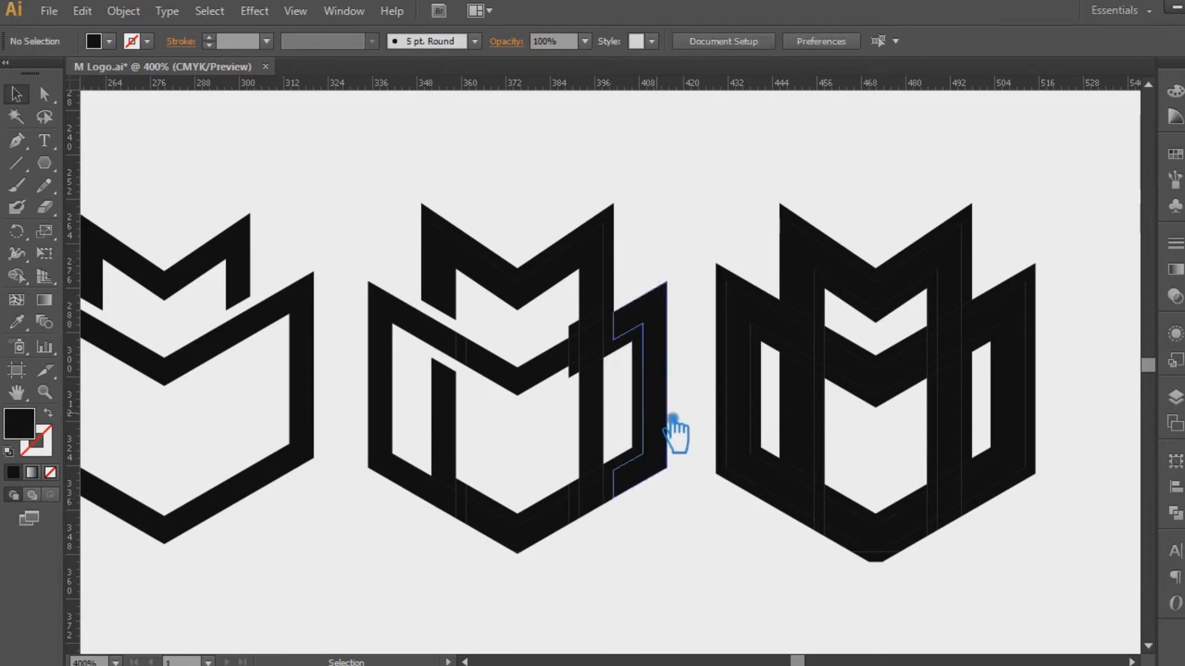
Delete the inner border of the wide shape's right side and the outer border around the upper M.
left_click(637, 395)
key("Delete")
left_click(609, 350)
key("Delete")
left_click(611, 272)
key("Delete")
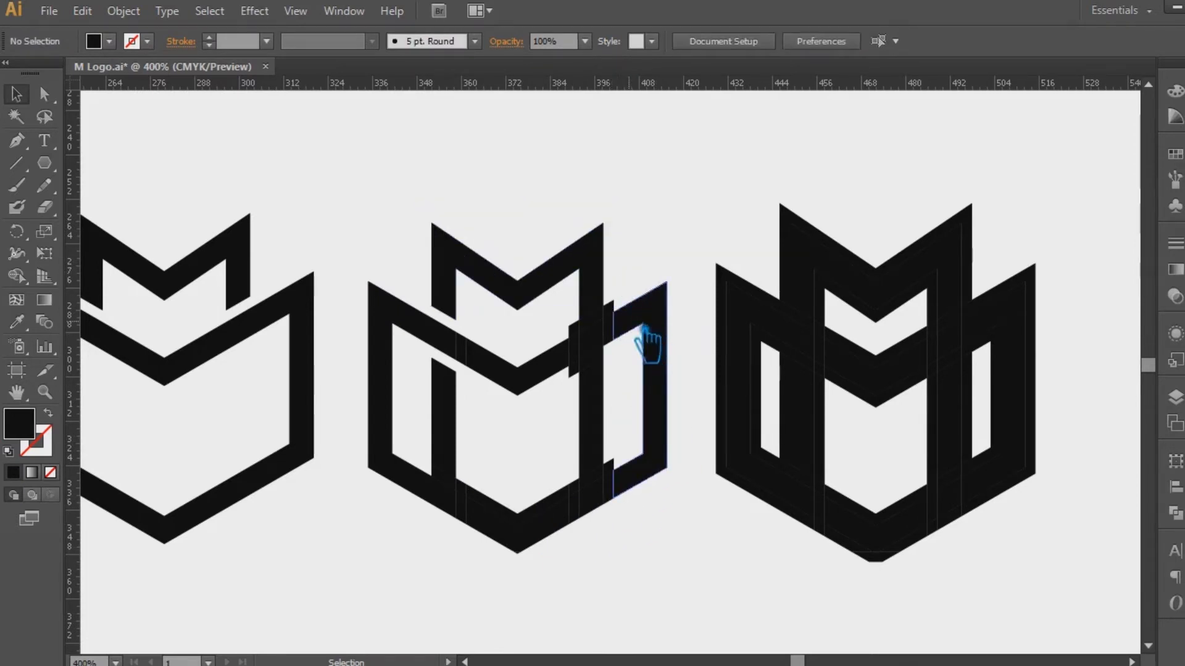
Delete the gap pieces above and below the V band where it crosses the M's right stem.
left_click(583, 336)
key("Delete")
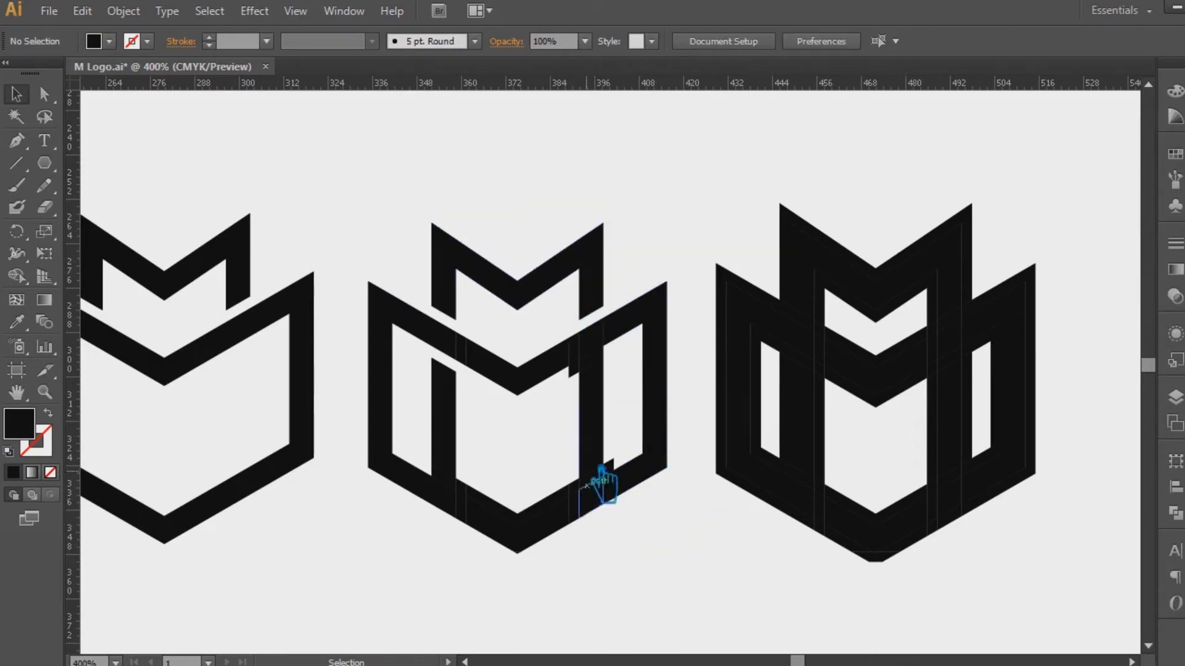
left_click(583, 379)
key("Delete")
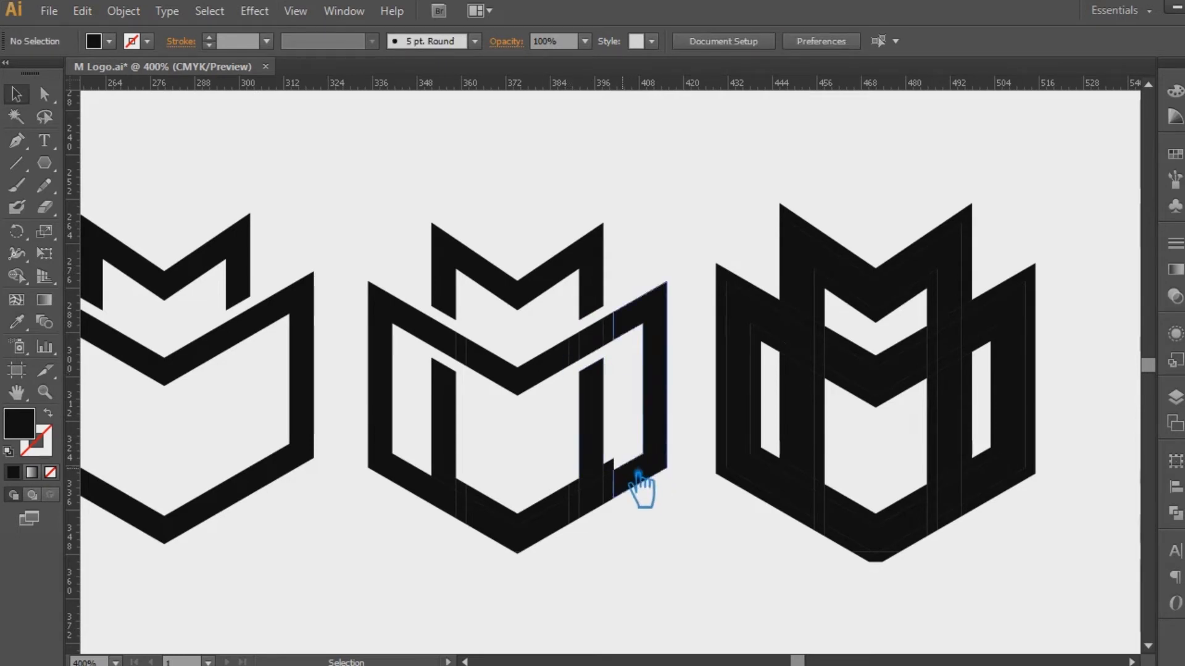
Delete the leftover gap pieces between both stems and the third logo's bottom band.
left_click(596, 483)
key("Delete")
left_click(594, 473)
key("Delete")
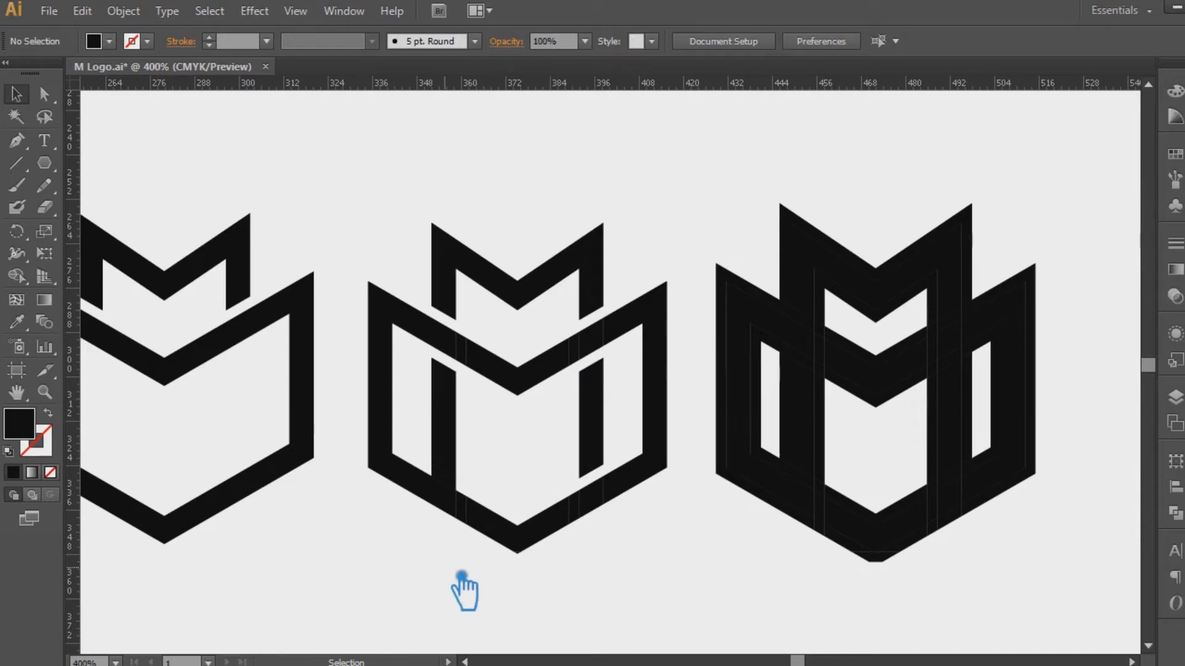
left_click(456, 483)
key("Delete")
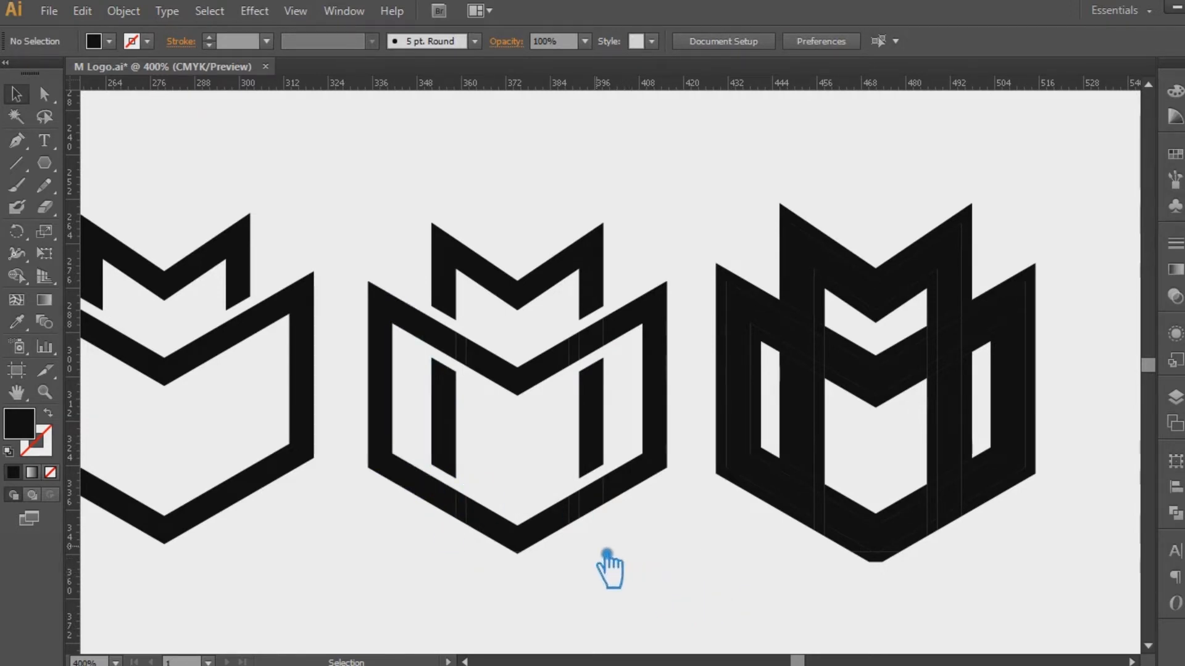
Ungroup the divided logo copy at the far right.
key("ctrl+minus")
left_click_drag(802, 595, 788, 559)
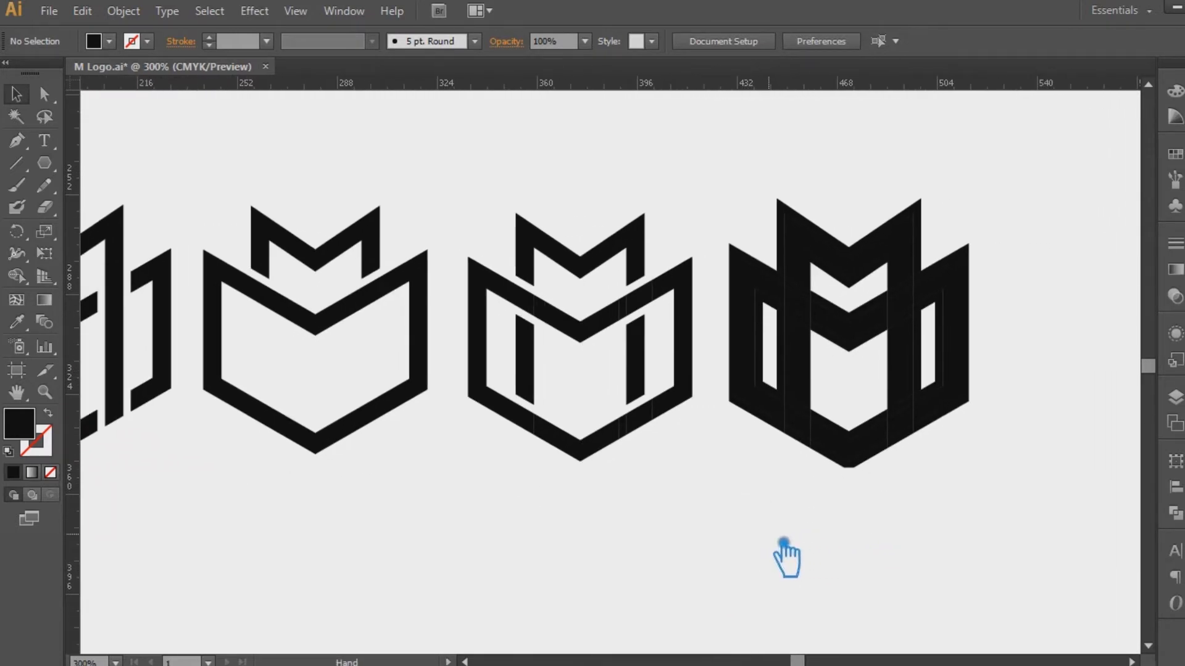
right_click(864, 328)
left_click(925, 439)
left_click(834, 280)
key("Delete")
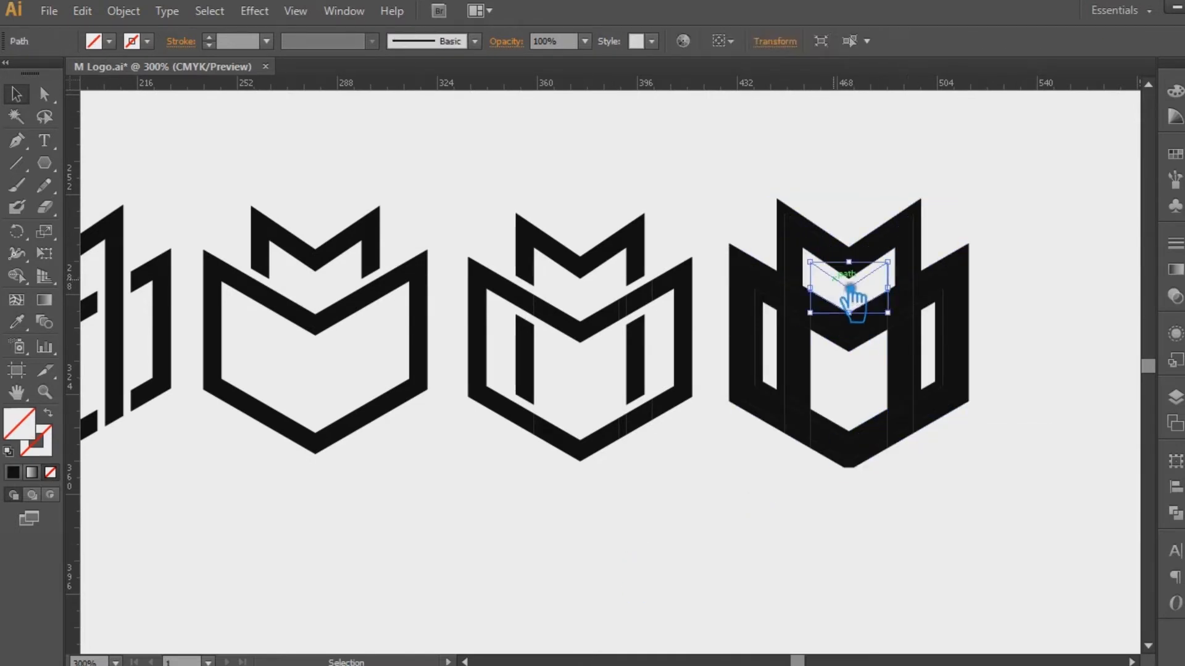
left_click(794, 212)
key("Delete")
key("ctrl+minus")
left_click_drag(1047, 484, 439, 205)
key("ctrl+z")
key("ctrl+z")
left_click(693, 472)
Ungroup the first logo and delete the chevron at its bottom.
left_click_drag(541, 343, 1049, 338)
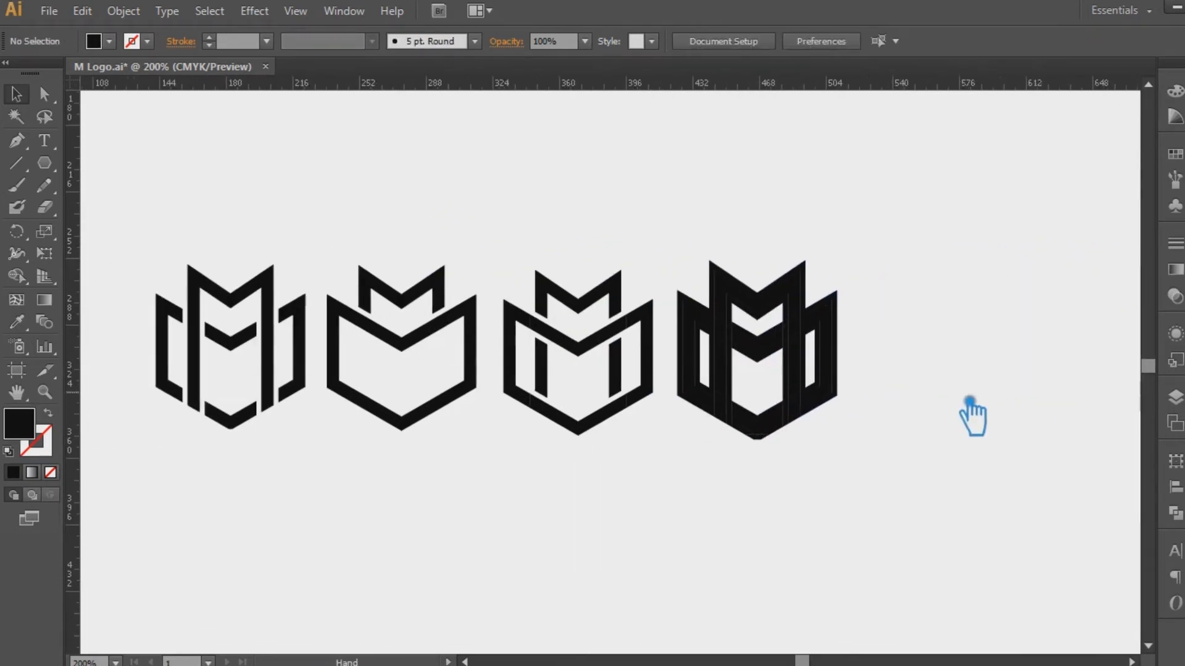
left_click_drag(972, 417, 999, 409)
key("ctrl+plus")
left_click_drag(904, 537, 927, 509)
left_click_drag(778, 498, 860, 501)
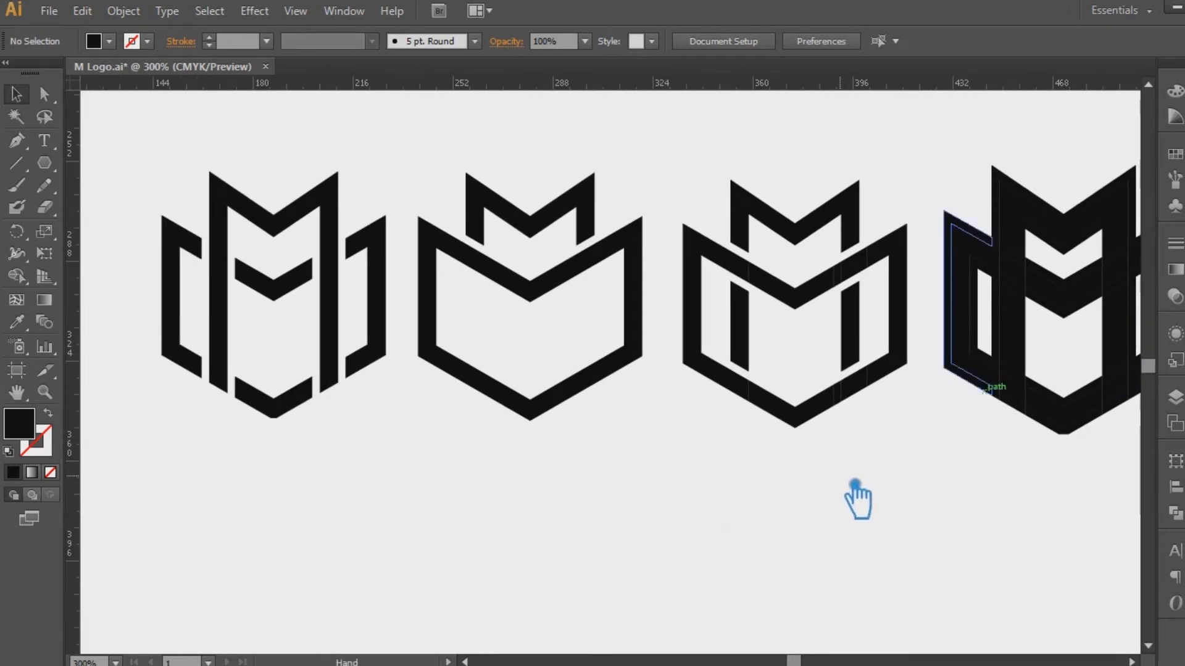
right_click(272, 409)
left_click(319, 520)
left_click(314, 449)
left_click(288, 404)
key("Delete")
Group the remaining pieces of the first logo.
left_click_drag(366, 435, 132, 164)
key("ctrl+g")
left_click(685, 447)
Delete the fourth logo's outer border around the upper M and the border pieces around the M's inner opening.
left_click_drag(810, 466, 510, 476)
left_click(818, 195)
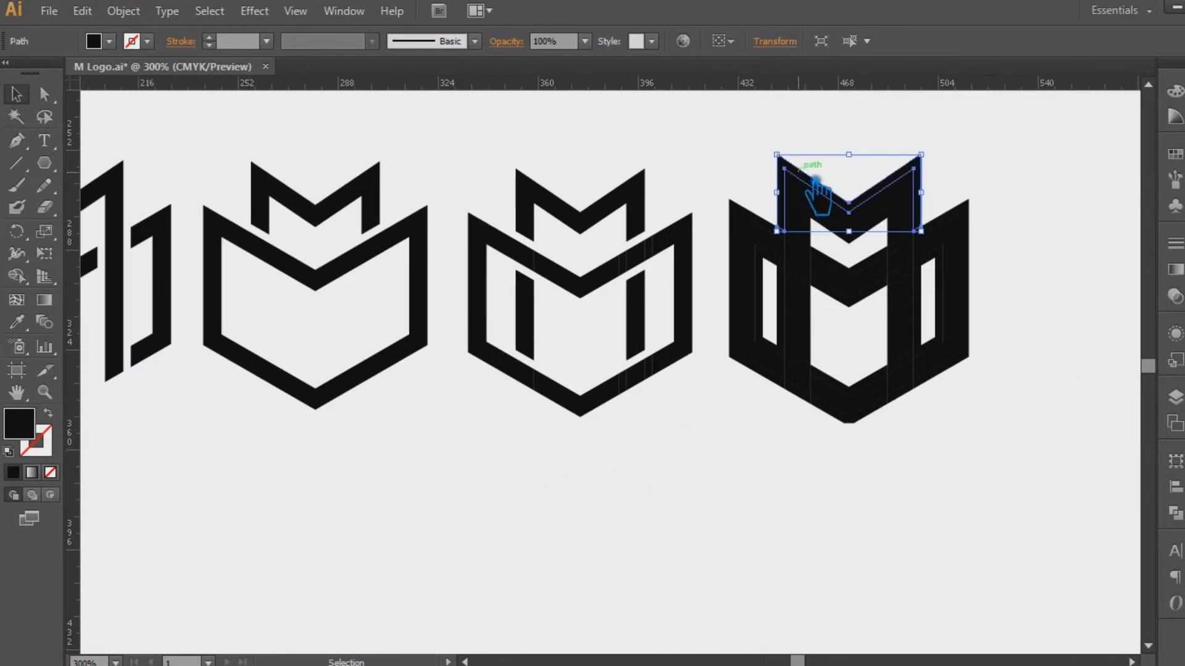
key("Delete")
key("Delete")
left_click(851, 248)
key("Delete")
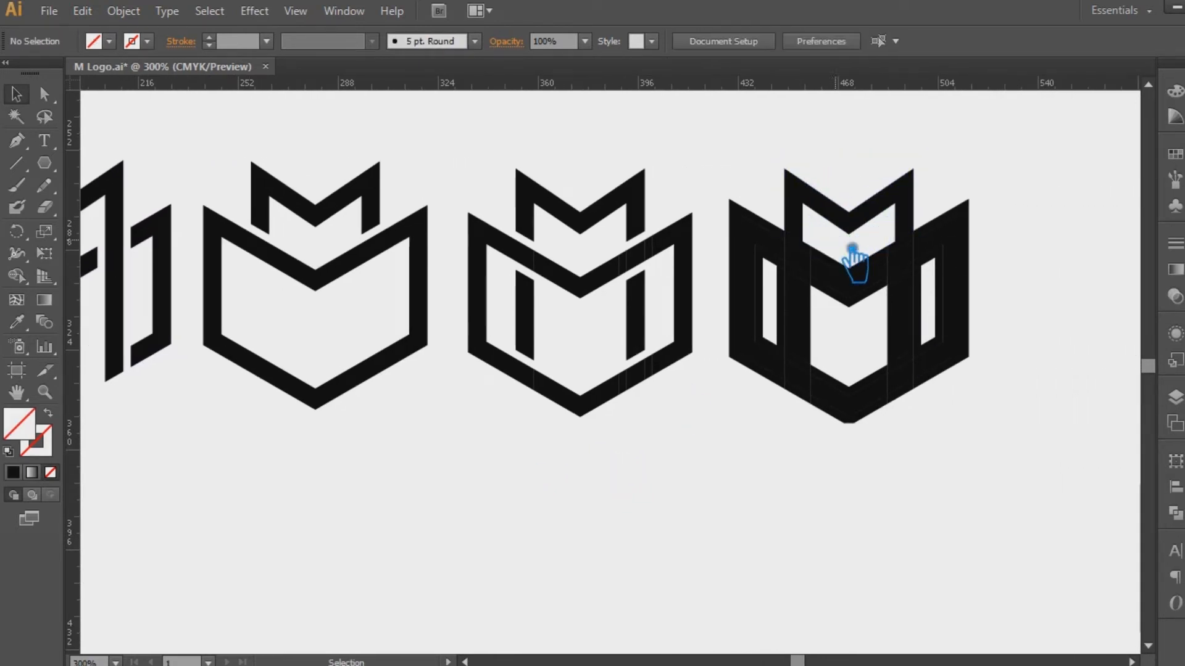
left_click(817, 257)
key("Delete")
key("ctrl+z")
Ungroup the fourth logo's pieces again and delete the gap below the M's left leg and the wide shape's left outer border.
right_click(834, 235)
left_click(861, 338)
left_click(802, 244)
key("Delete")
key("Delete")
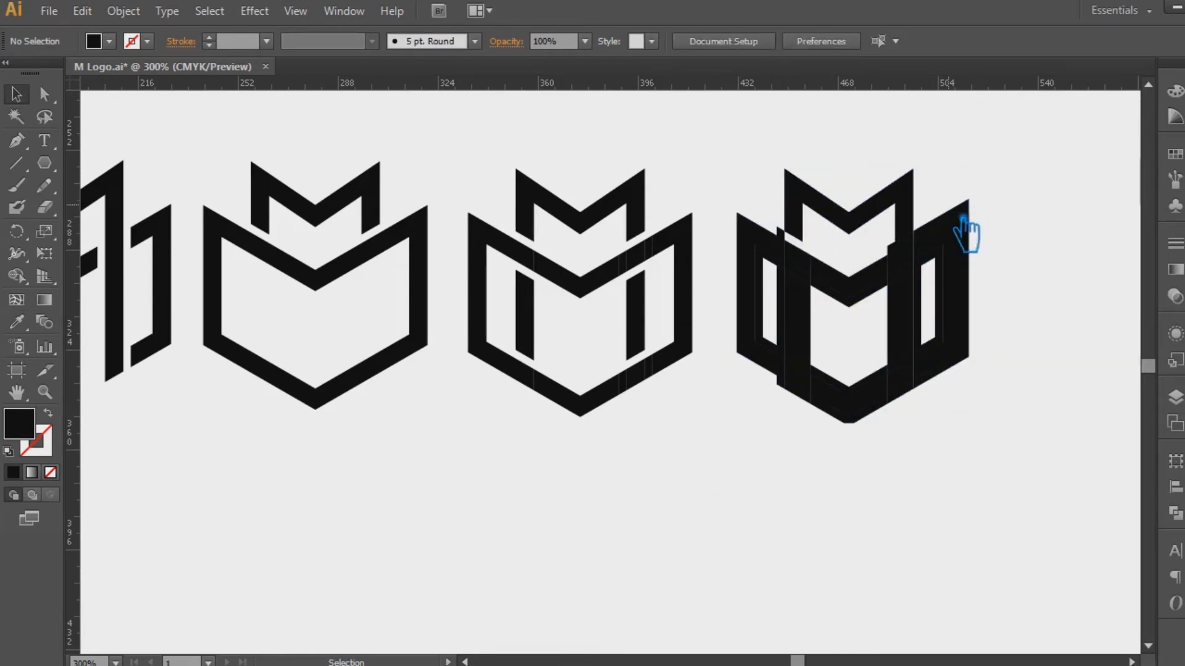
Delete the outer and inner borders of the fourth logo's right side and the border strip outside the right stem.
left_click(944, 219)
key("Delete")
left_click(917, 232)
key("Delete")
left_click(946, 274)
left_click(1021, 294)
key("Delete")
left_click(921, 318)
key("Delete")
left_click(934, 303)
key("Delete")
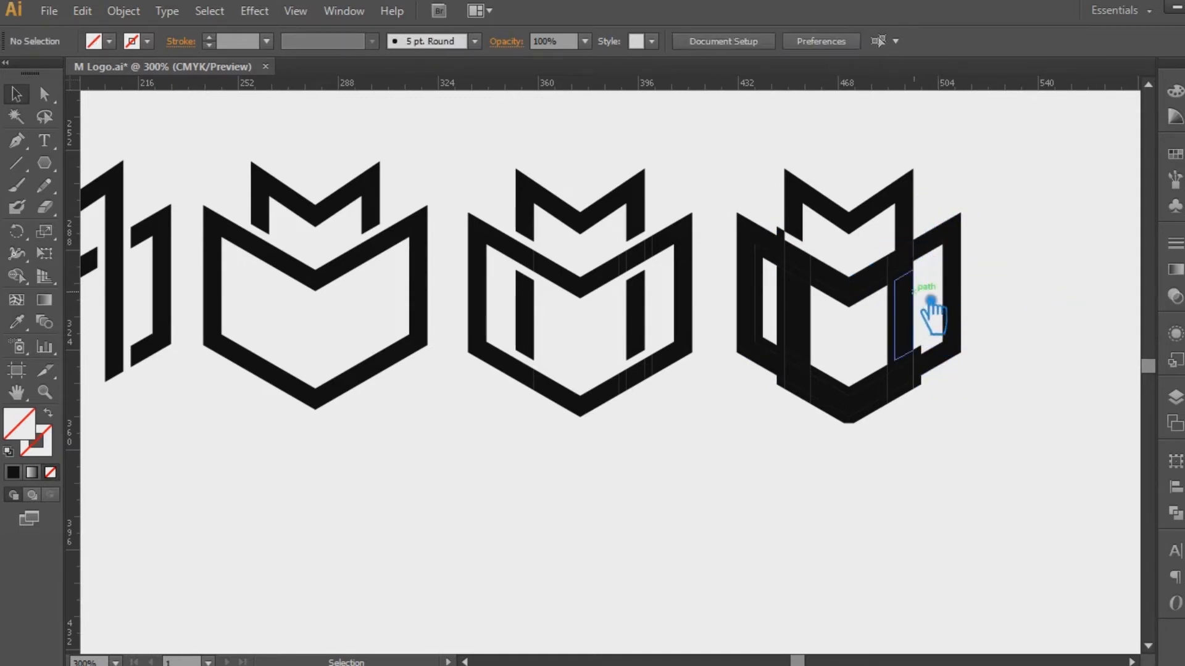
Delete the inner border strip of the fourth logo's right stem and the lower border of its V band.
left_click(890, 304)
key("Delete")
left_click(887, 312)
key("Delete")
left_click(847, 303)
key("Delete")
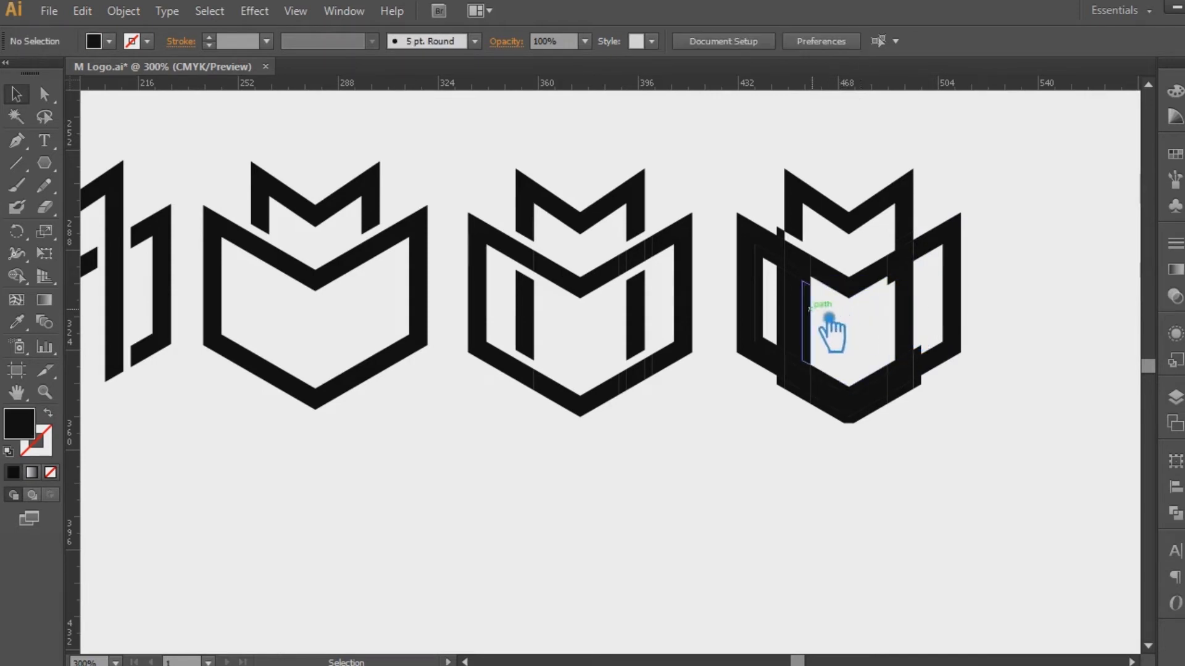
Delete the border strips around the fourth logo's left stem and the inner border of the wide shape's left side.
left_click(796, 310)
key("Delete")
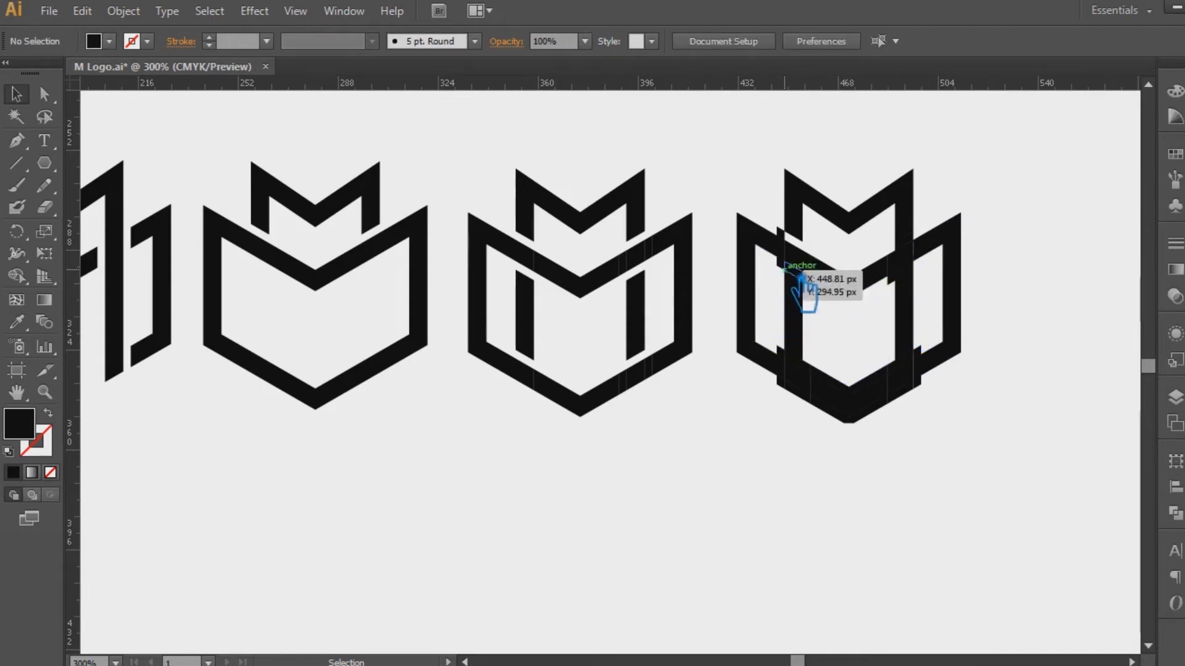
left_click(791, 240)
key("Delete")
left_click(786, 353)
key("Delete")
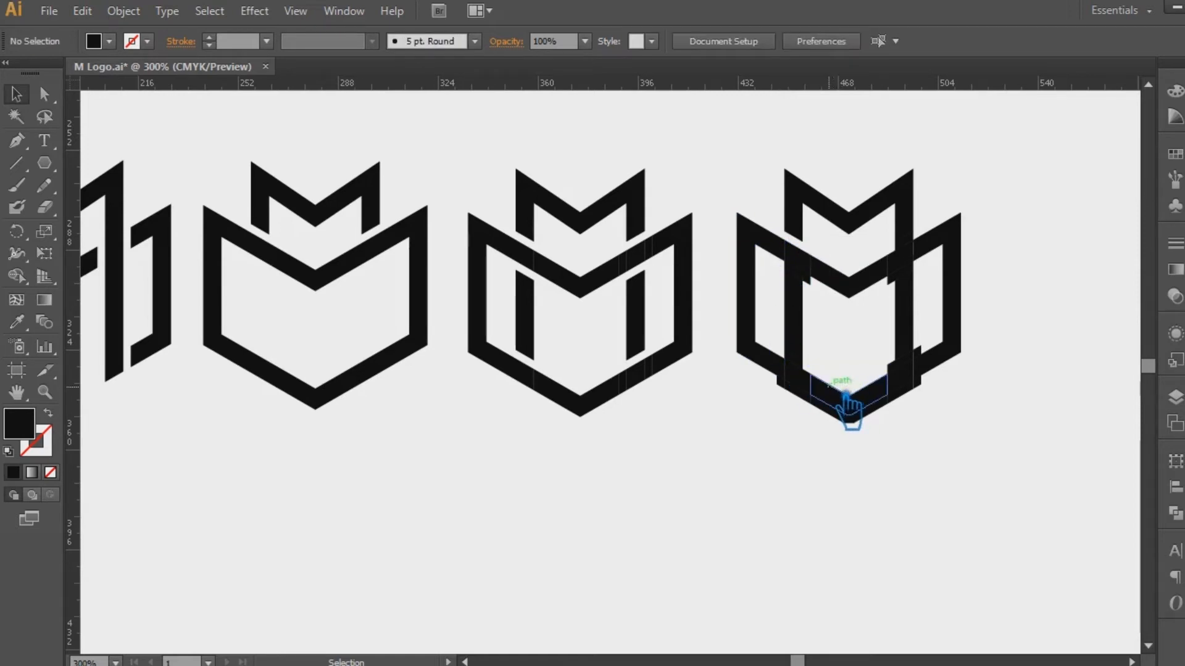
Delete the outer border pieces below the left stem and along the fourth logo's bottom point.
left_click(806, 397)
key("Delete")
left_click(824, 411)
key("Delete")
left_click(813, 406)
key("Delete")
left_click(884, 413)
key("Delete")
key("ctrl+z")
left_click(908, 458)
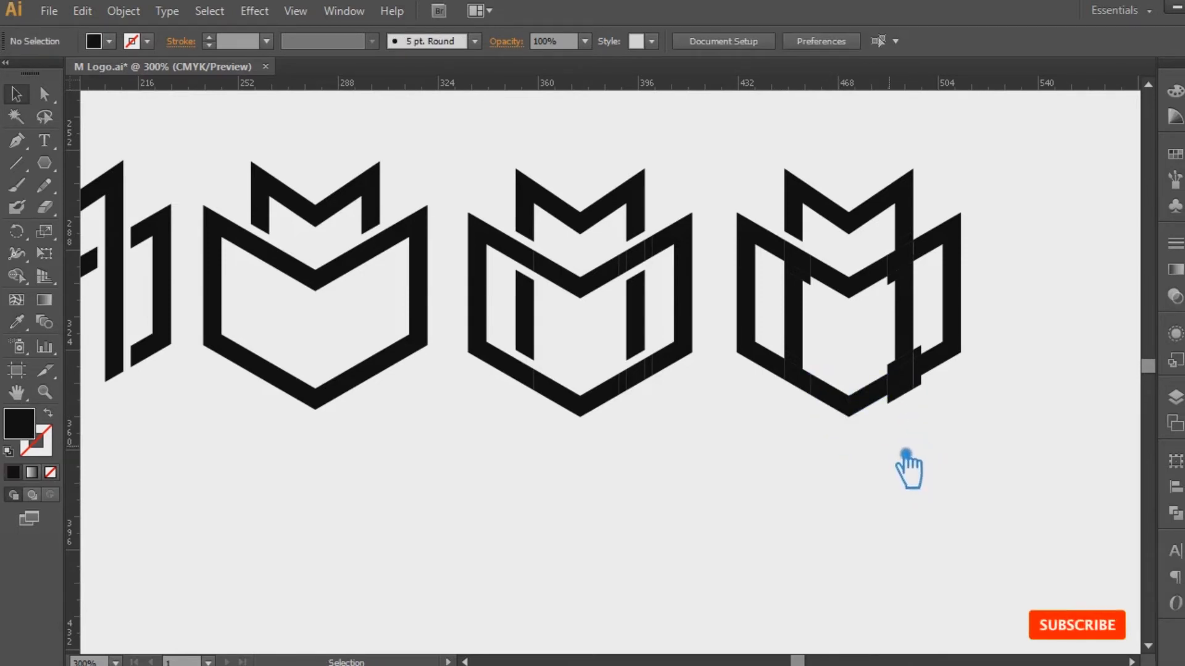
Delete the outer border pieces directly below the fourth logo's right stem.
left_click(897, 395)
key("Delete")
left_click(894, 399)
key("Delete")
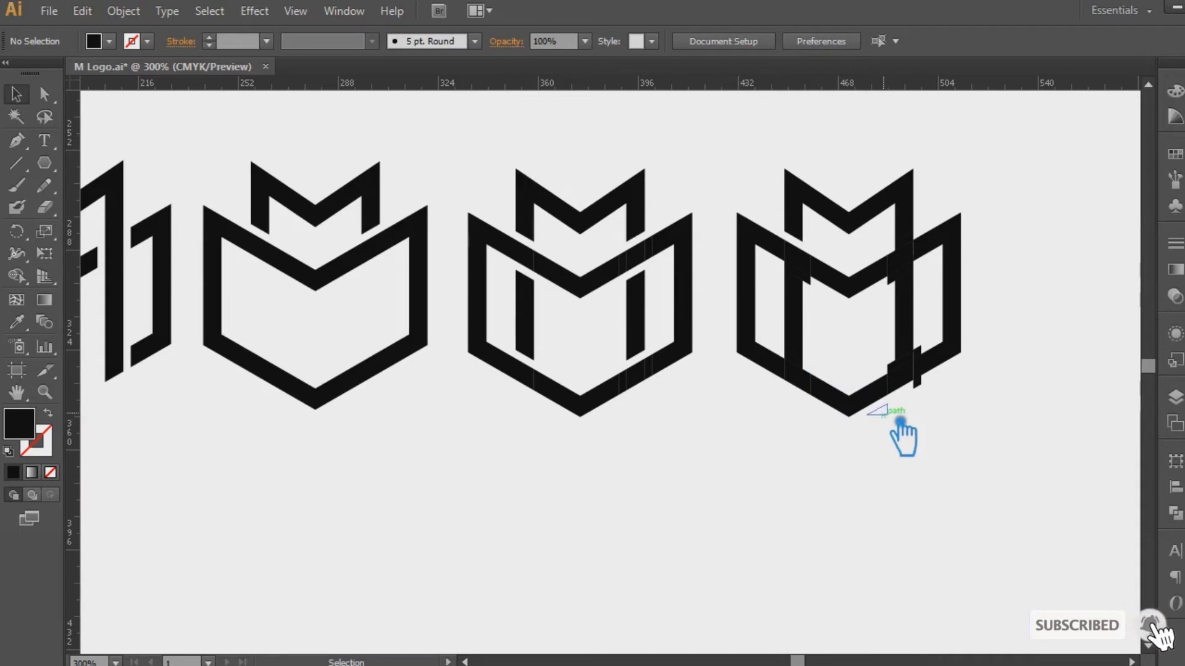
Delete the leftover border slivers below and outside the foot of the fourth logo's right stem.
left_click(880, 411)
key("Delete")
left_click(915, 386)
key("Delete")
left_click(934, 361)
key("Delete")
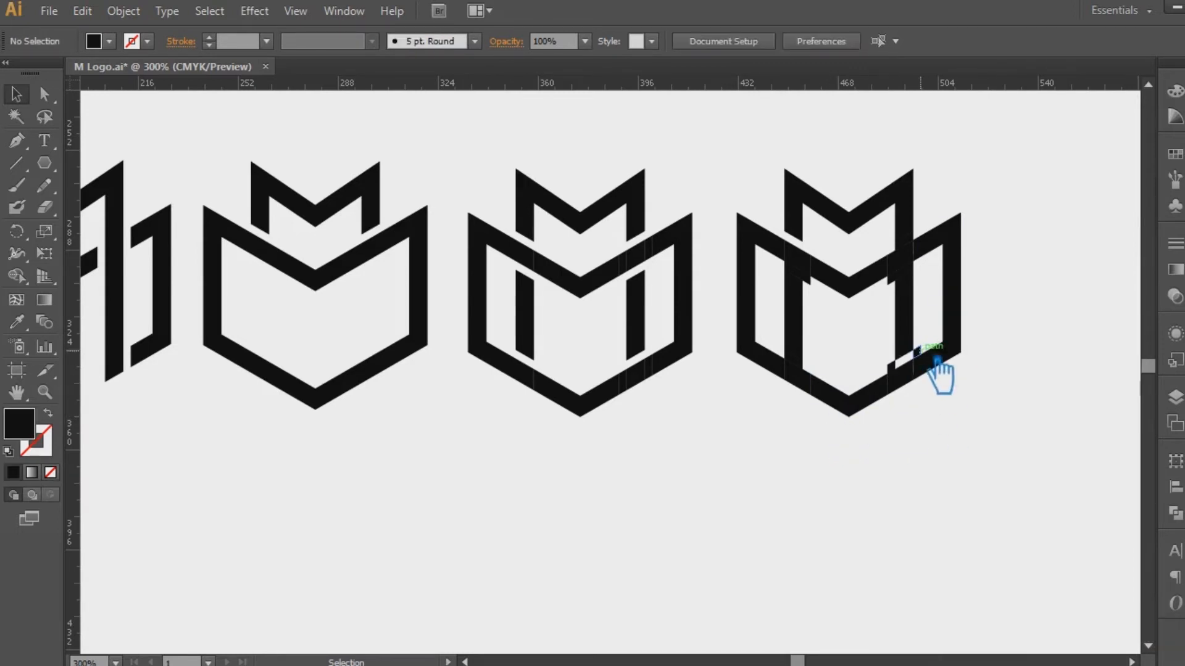
Delete the remaining border notches around the right stem's foot and the strip where that stem meets the fourth logo's V band.
left_click(962, 360)
key("Delete")
left_click(926, 364)
key("Delete")
left_click(890, 369)
key("Delete")
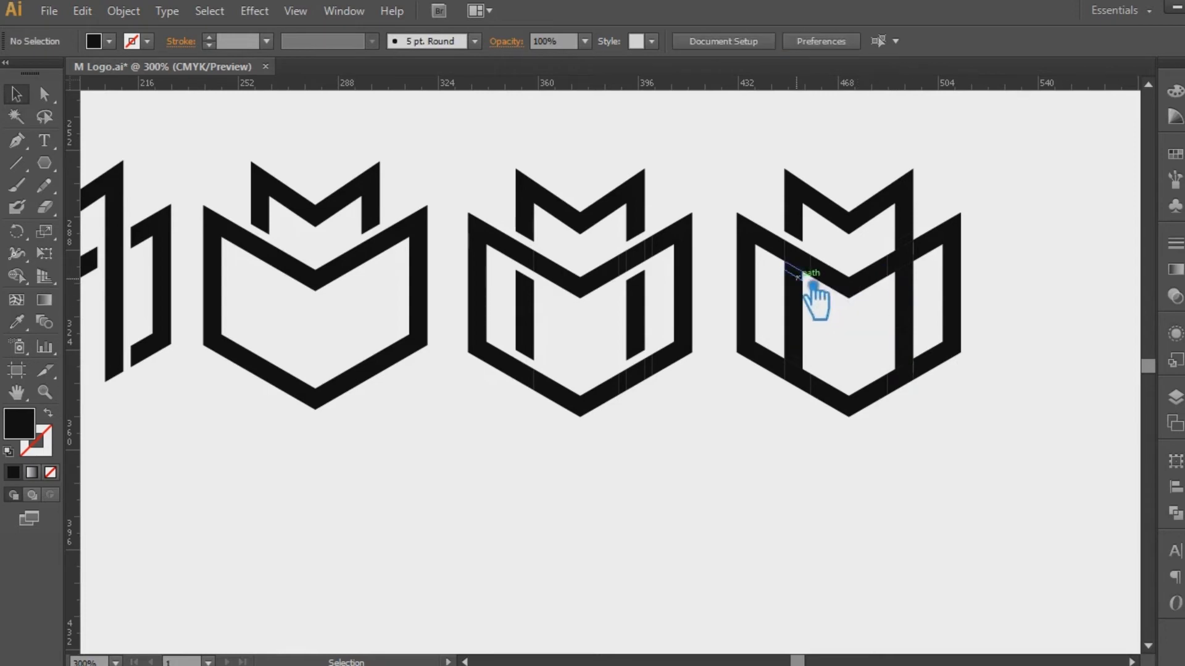
left_click(903, 272)
key("Delete")
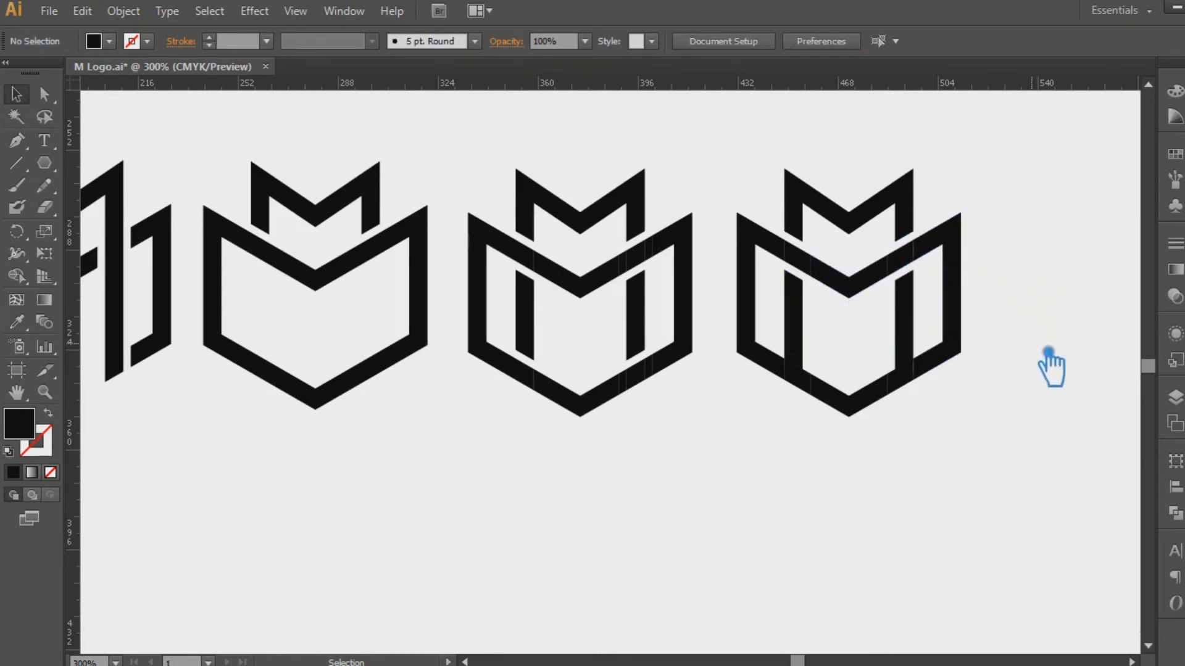
Delete the fourth logo's bottom point and the leftover pieces between its two stems, leaving both feet cut off cleanly.
left_click(856, 414)
key("Delete")
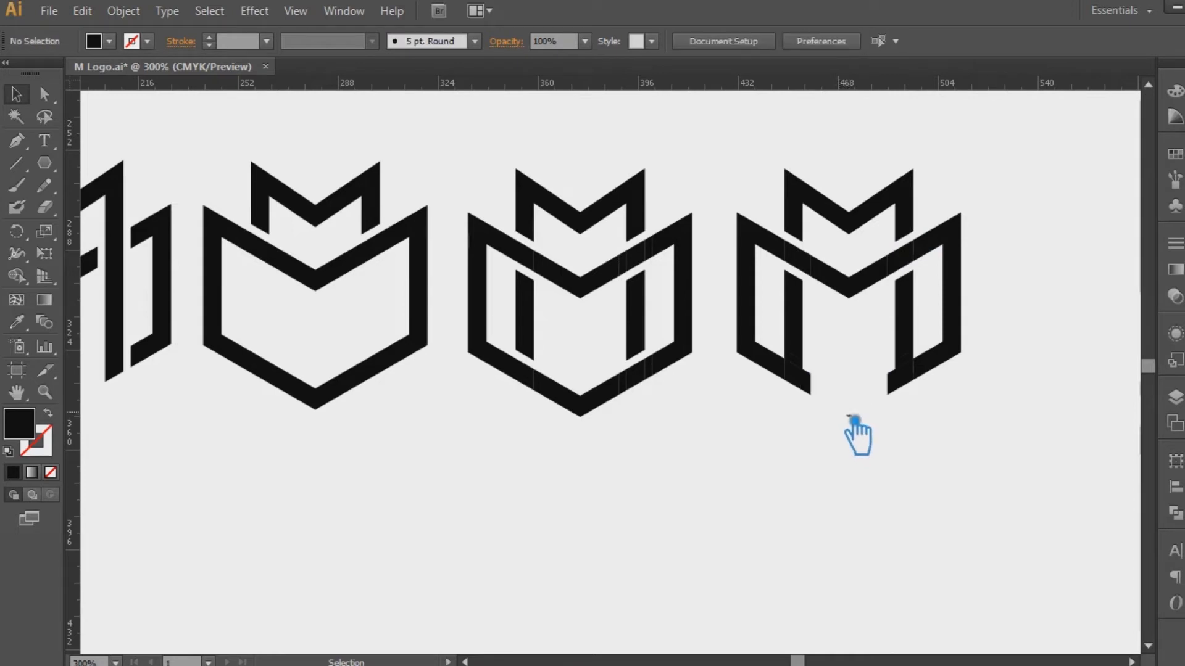
left_click(806, 381)
key("Delete")
left_click(891, 383)
key("Delete")
left_click(849, 415)
key("Delete")
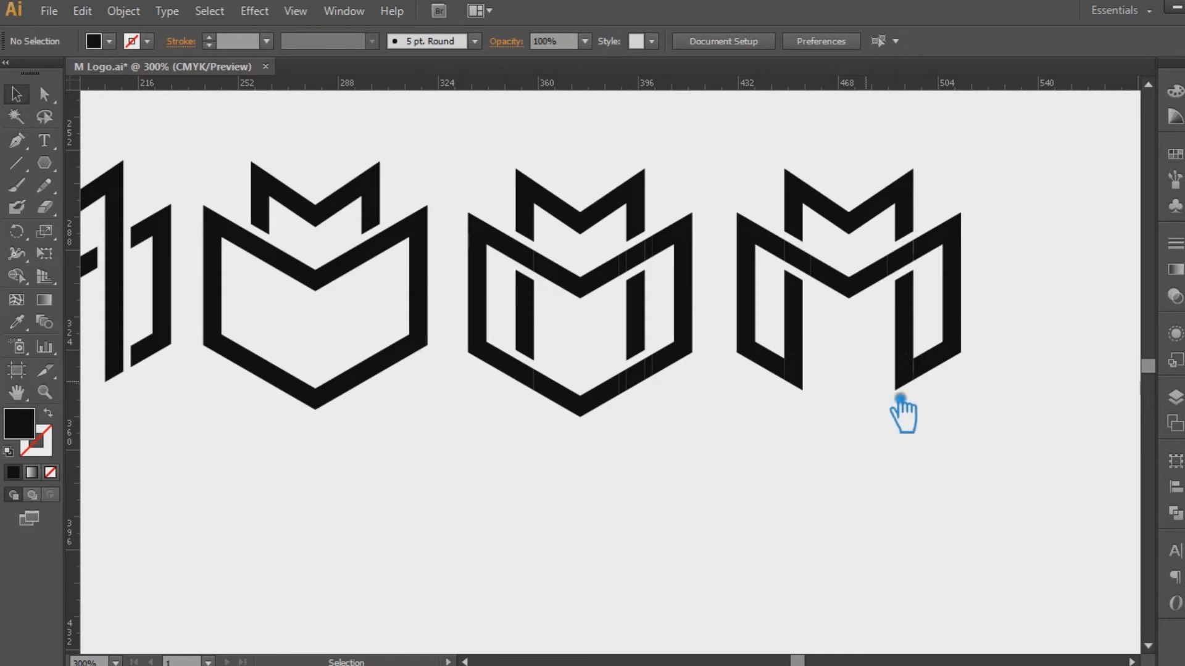
Merge the touching pieces of the fourth logo into solid shapes with Pathfinder.
left_click_drag(902, 480, 1021, 483)
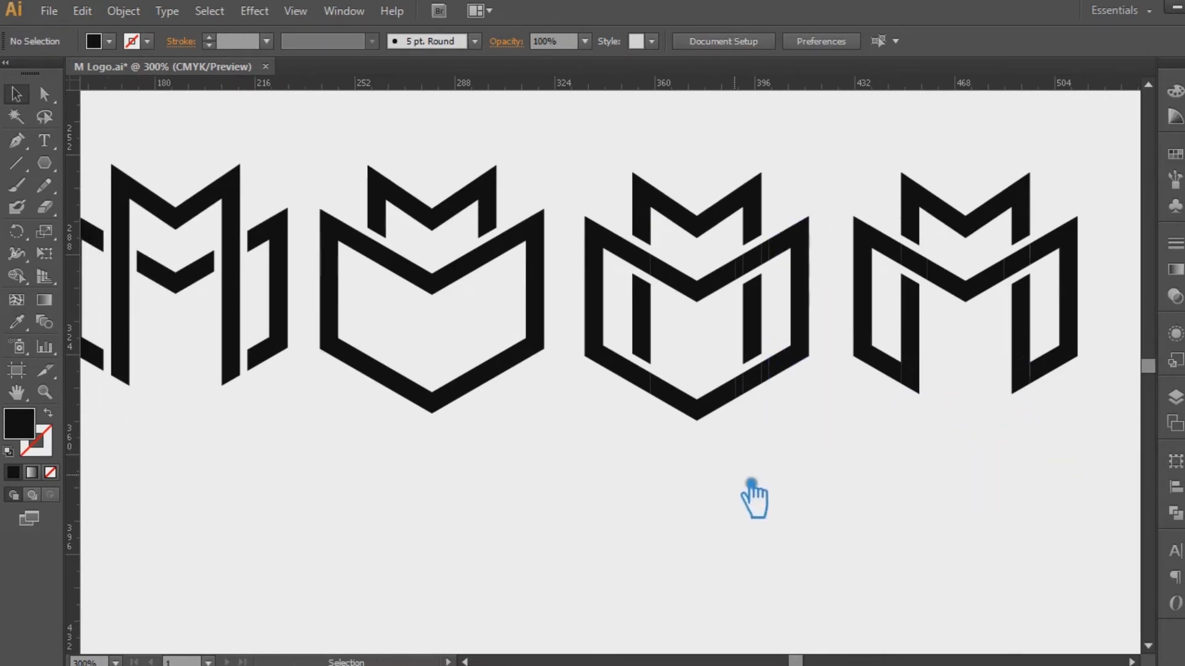
left_click_drag(928, 504, 752, 498)
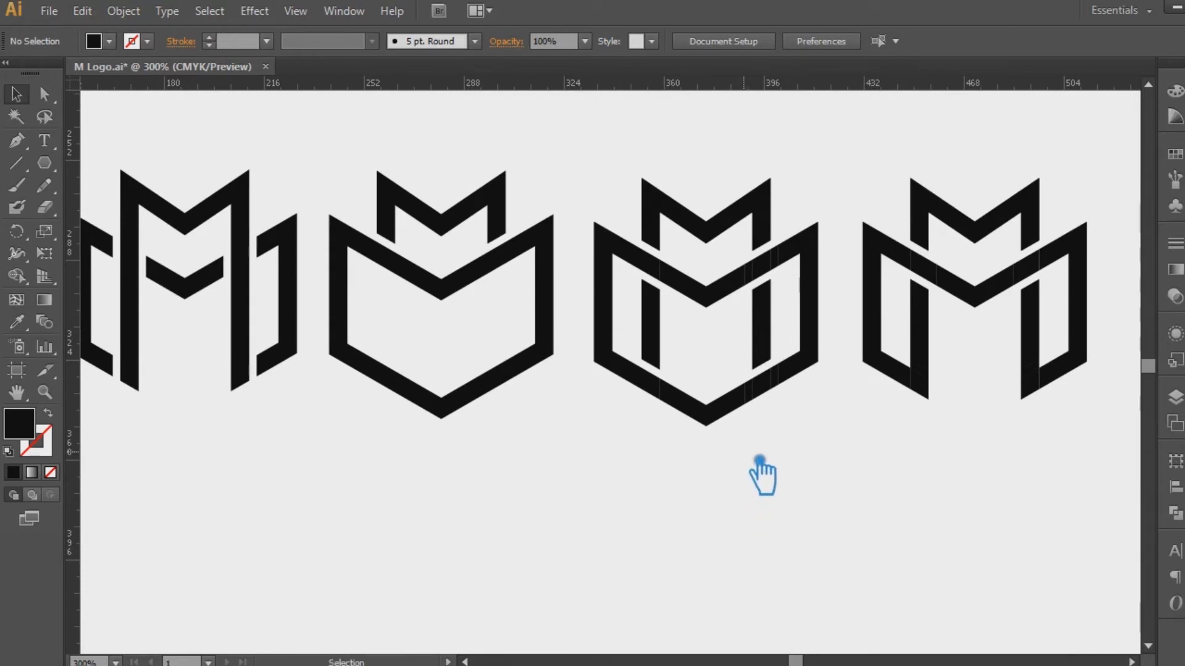
left_click_drag(1098, 436, 854, 138)
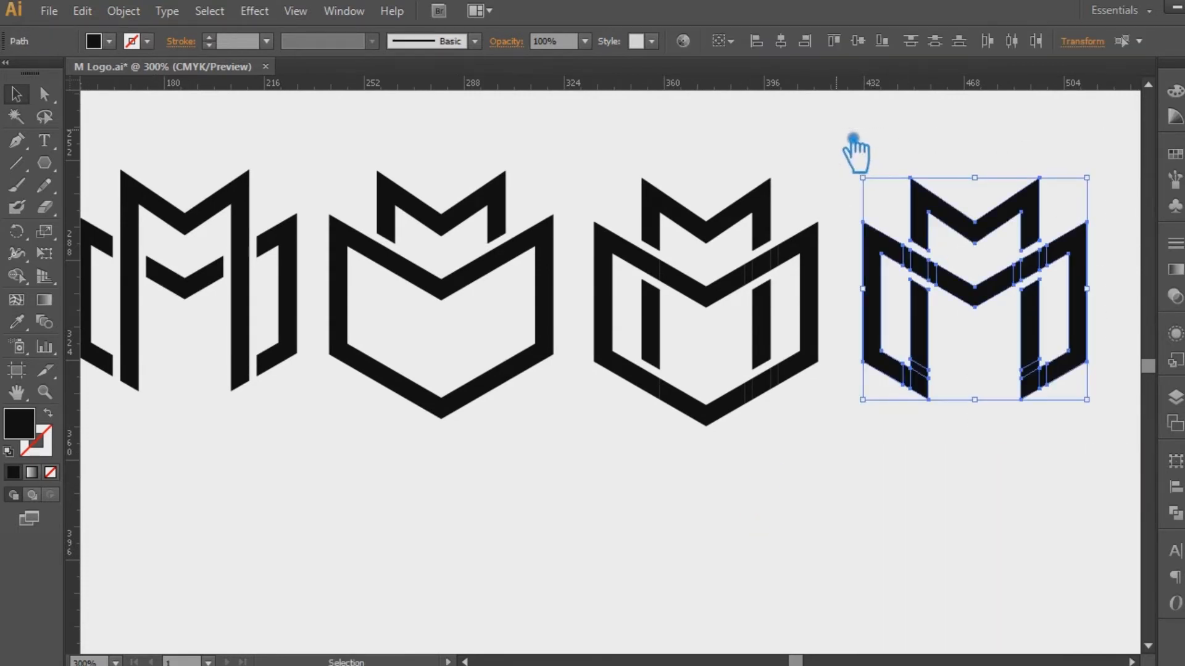
left_click(1175, 512)
key("ctrl+g")
left_click(1052, 489)
Unite the touching pieces of the third logo with Pathfinder.
left_click_drag(830, 439, 597, 157)
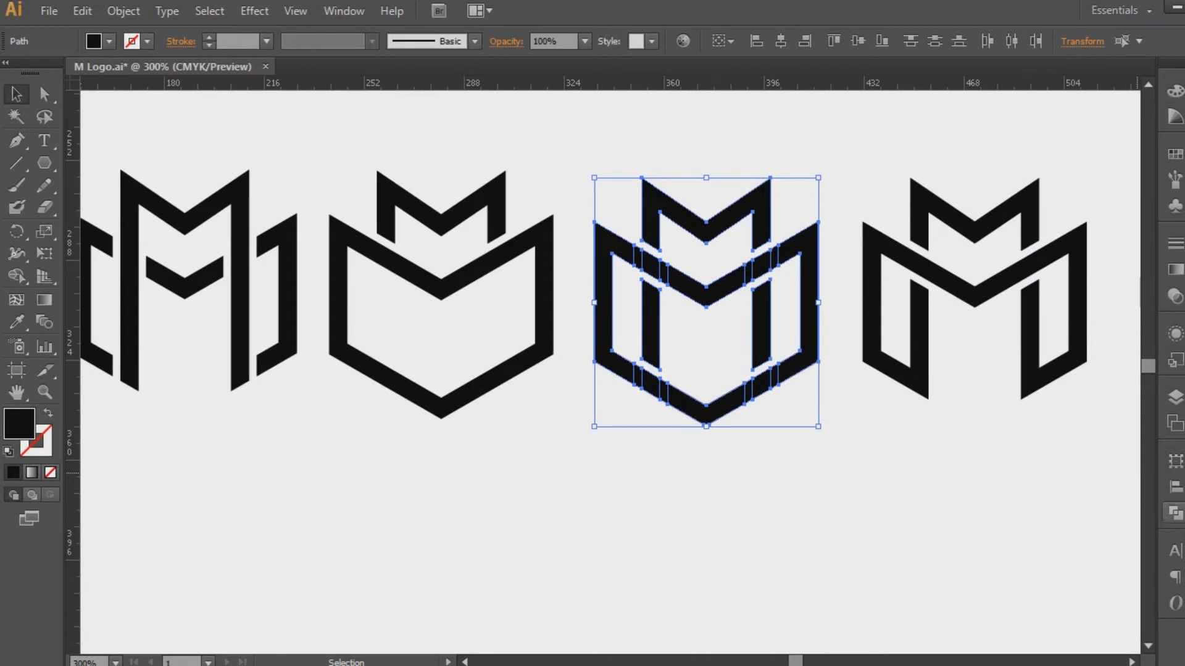
left_click(1175, 512)
left_click(960, 489)
left_click_drag(574, 436, 333, 155)
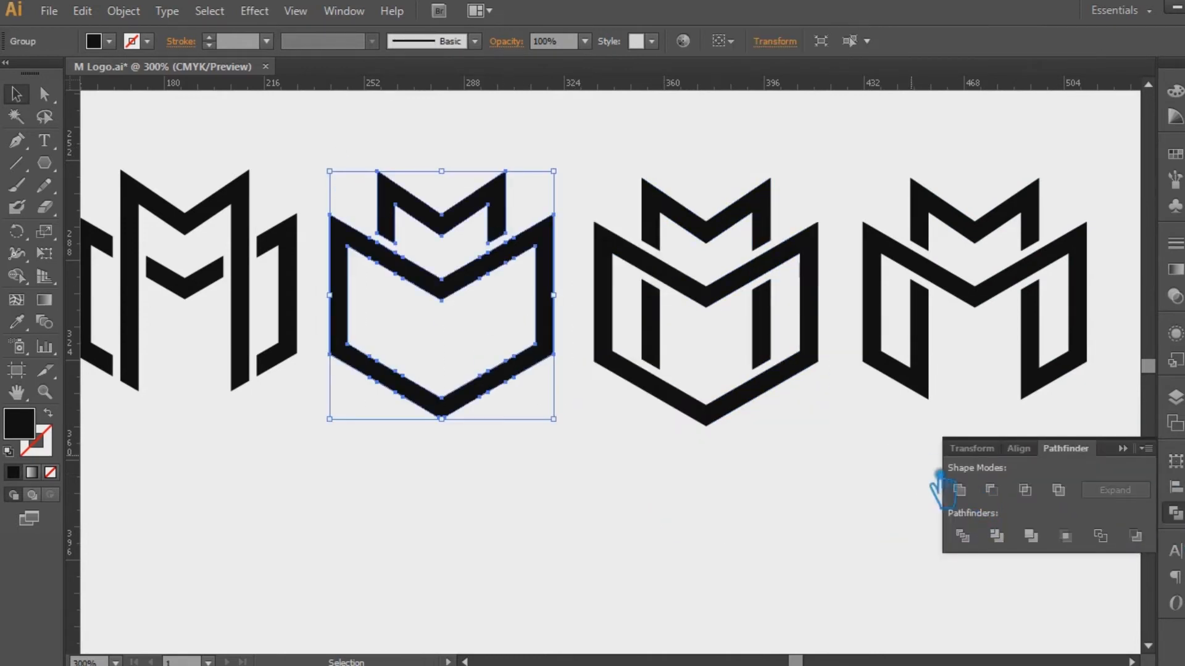
left_click_drag(325, 428, 144, 240)
key("ctrl+z")
left_click(502, 504)
left_click_drag(499, 516, 501, 547)
left_click(1124, 449)
left_click_drag(876, 475, 905, 501)
Apply a white-to-black linear gradient to the first logo and shift its midpoint toward the white end.
left_click(247, 347)
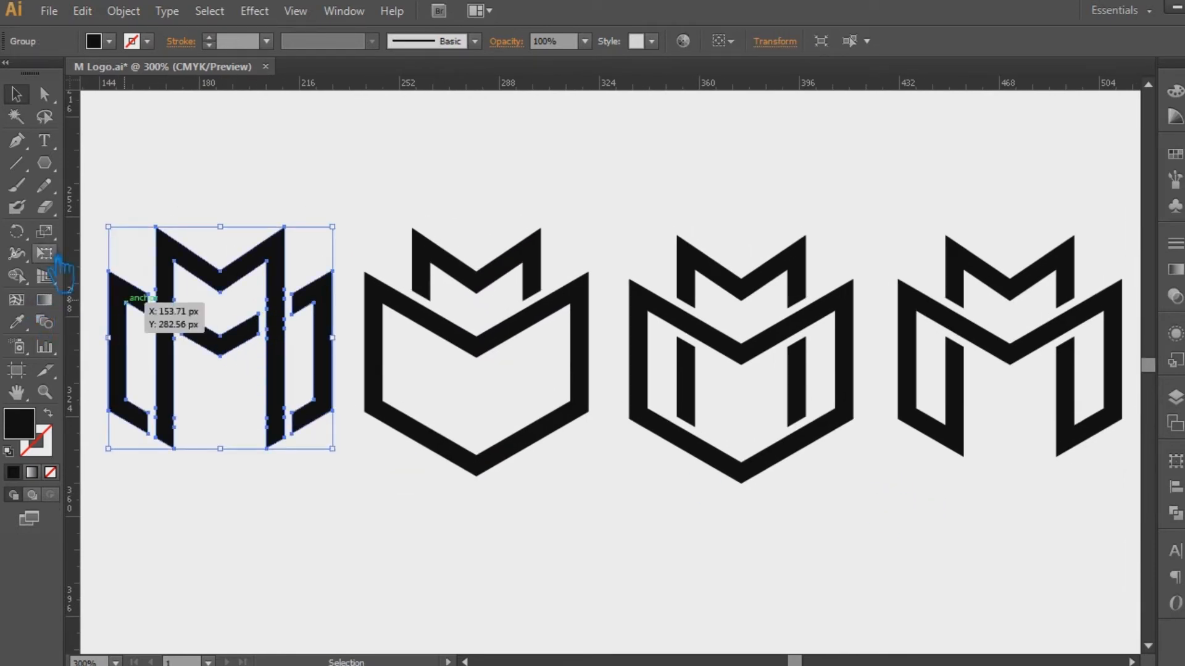
left_click(56, 307)
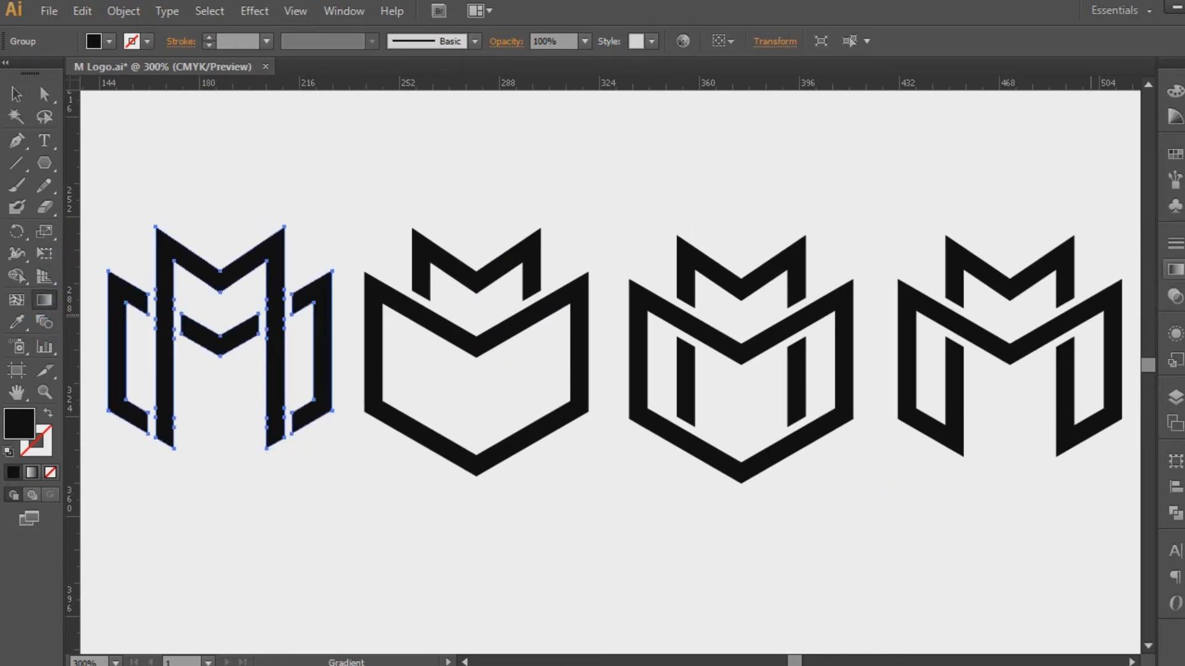
left_click(1175, 270)
left_click(1134, 384)
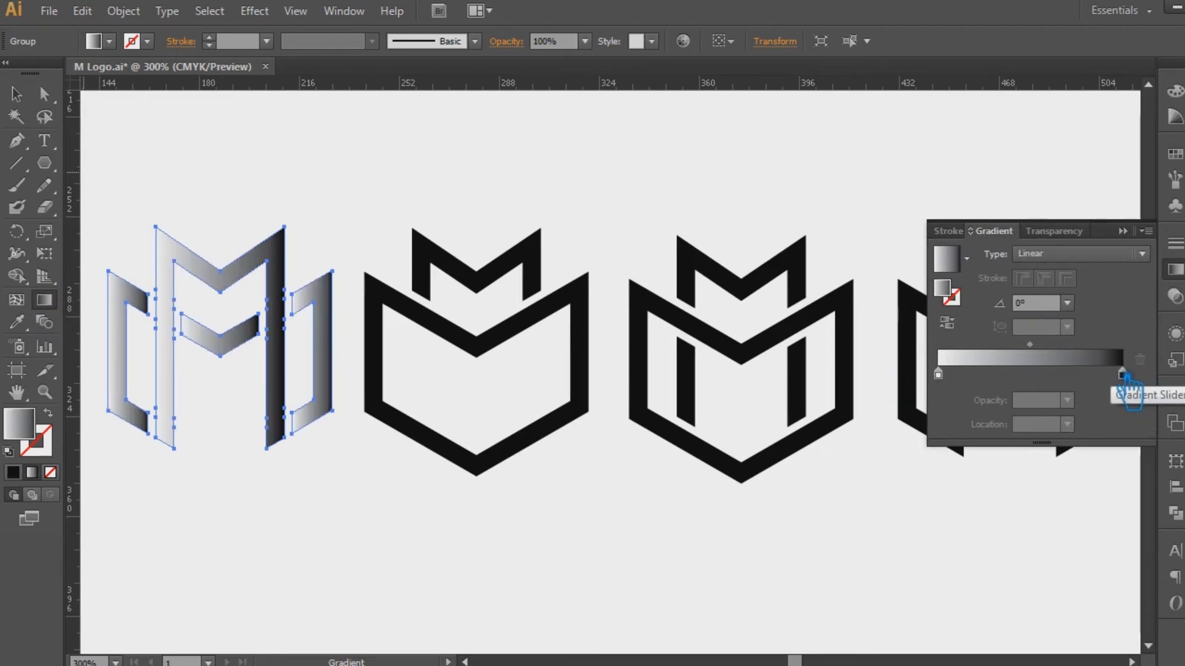
mouse_move(1029, 344)
left_mouse_down()
mouse_move(1044, 346)
mouse_move(979, 357)
mouse_move(1018, 357)
left_mouse_up()
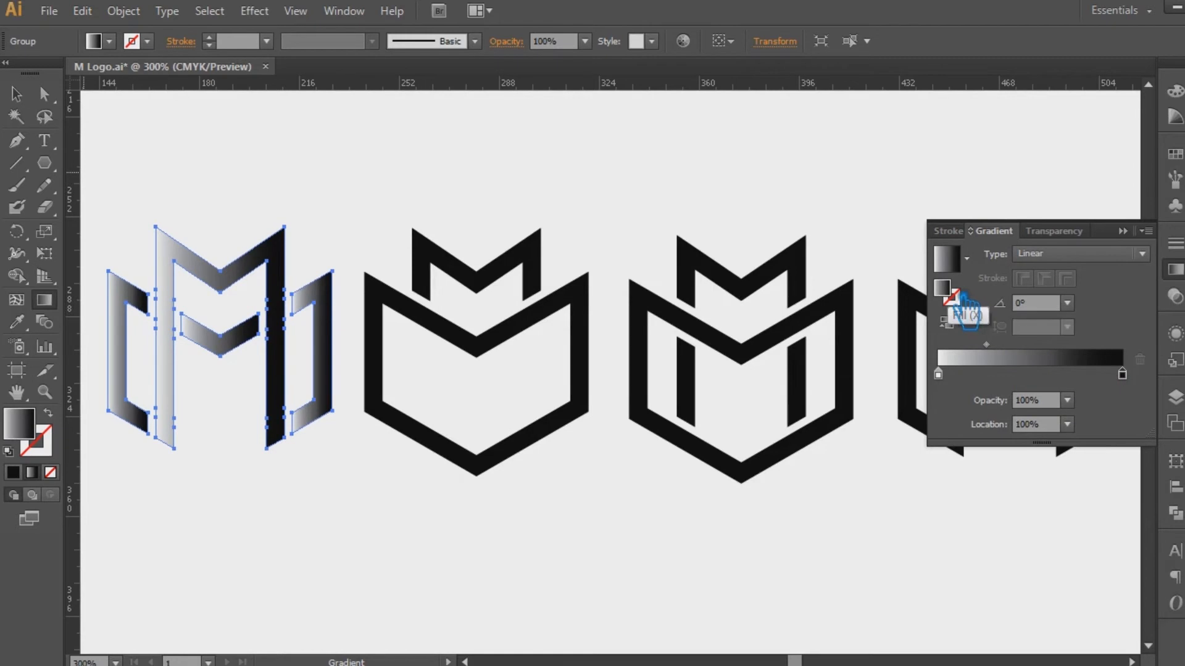
Change the black stop of the first logo's gradient to lime green B5FF00.
double_click(961, 297)
left_click(823, 227)
left_click_drag(827, 276, 828, 301)
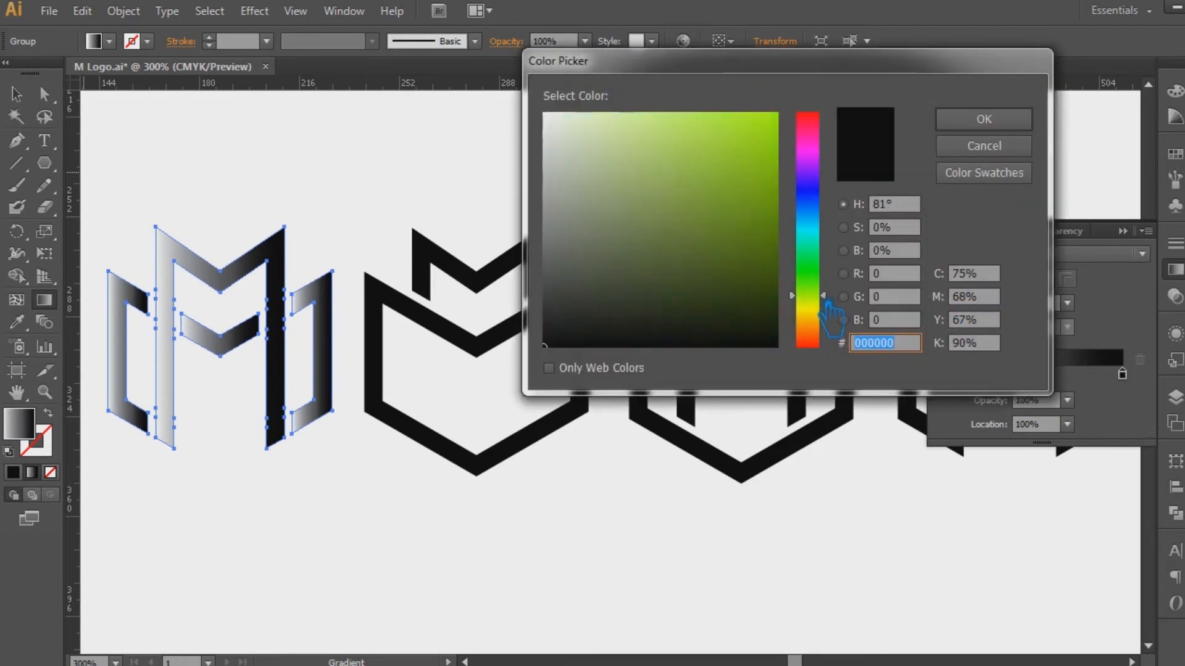
mouse_move(771, 166)
left_mouse_down()
mouse_move(767, 127)
mouse_move(813, 86)
left_mouse_up()
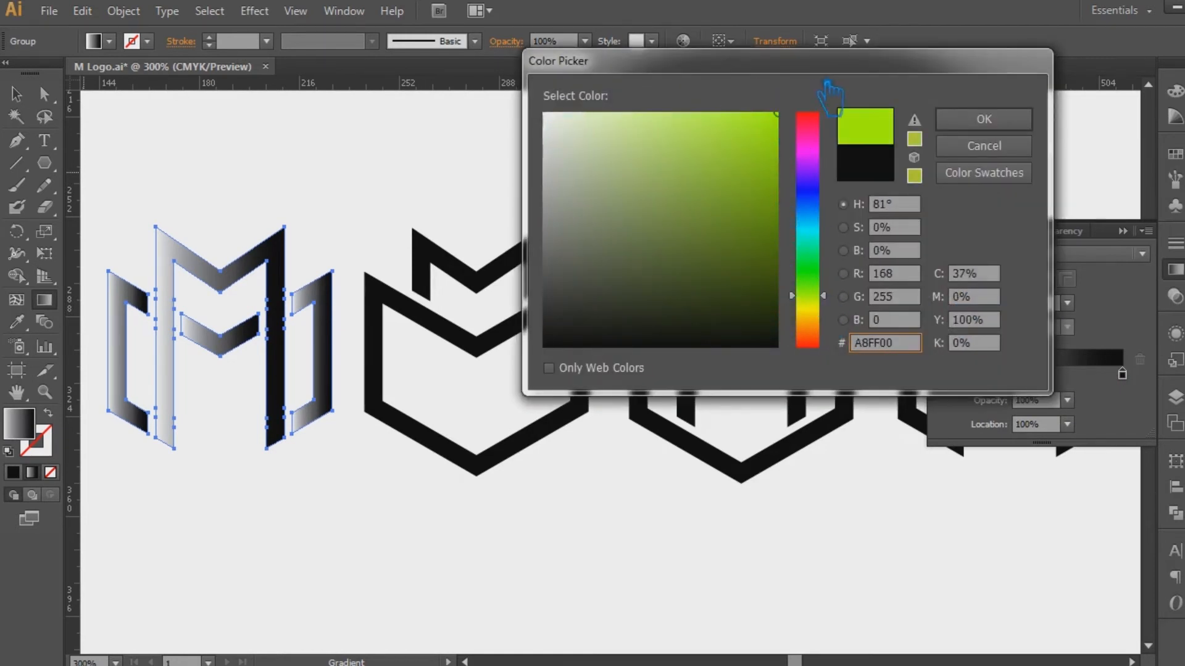
mouse_move(848, 292)
left_mouse_down()
mouse_move(846, 311)
mouse_move(840, 299)
left_mouse_up()
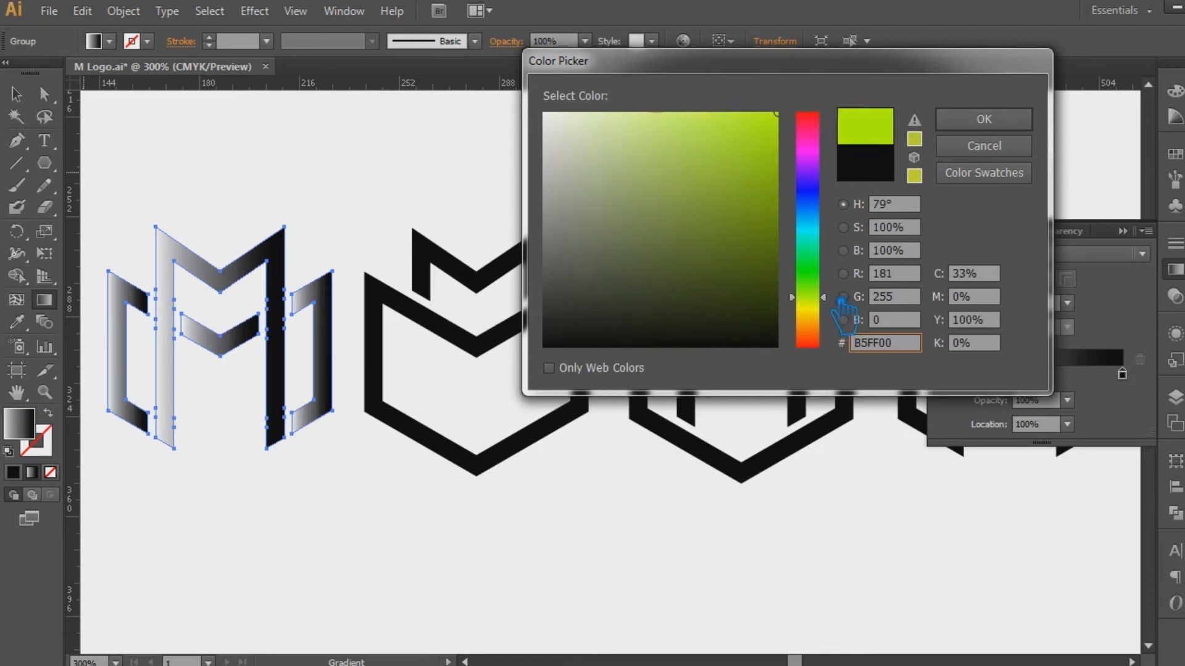
left_click(995, 120)
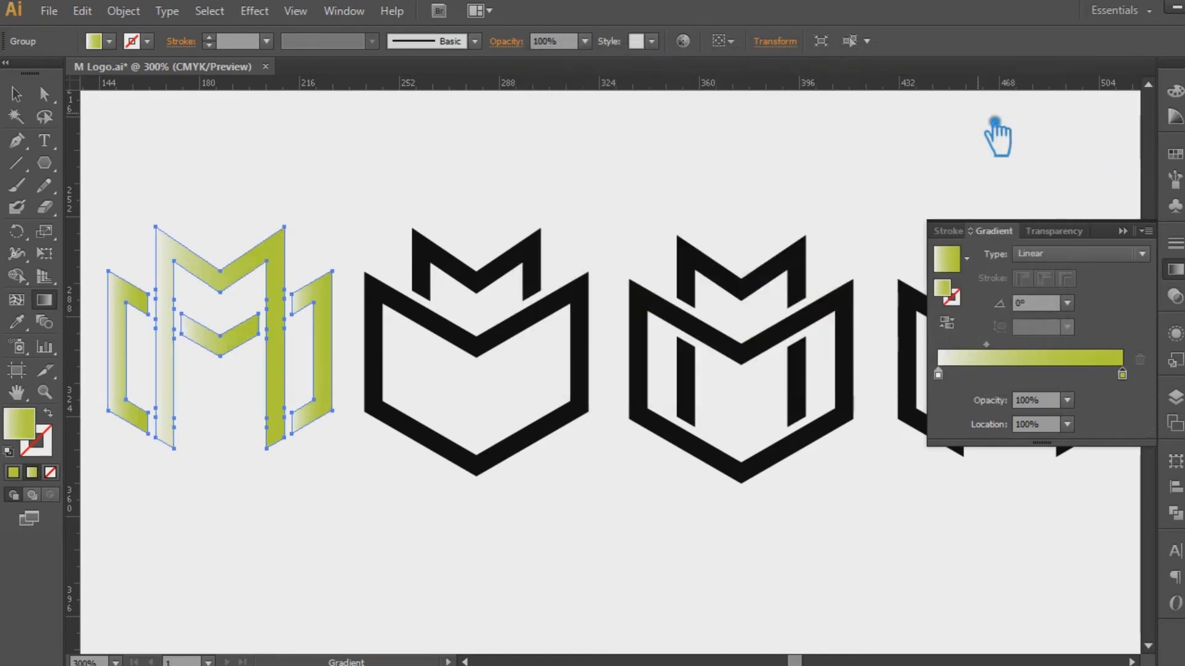
Change the white stop of the first logo's gradient to a dark olive green.
double_click(955, 295)
type("B5FF00")
left_click(915, 296)
left_click_drag(771, 158, 768, 273)
left_click(981, 119)
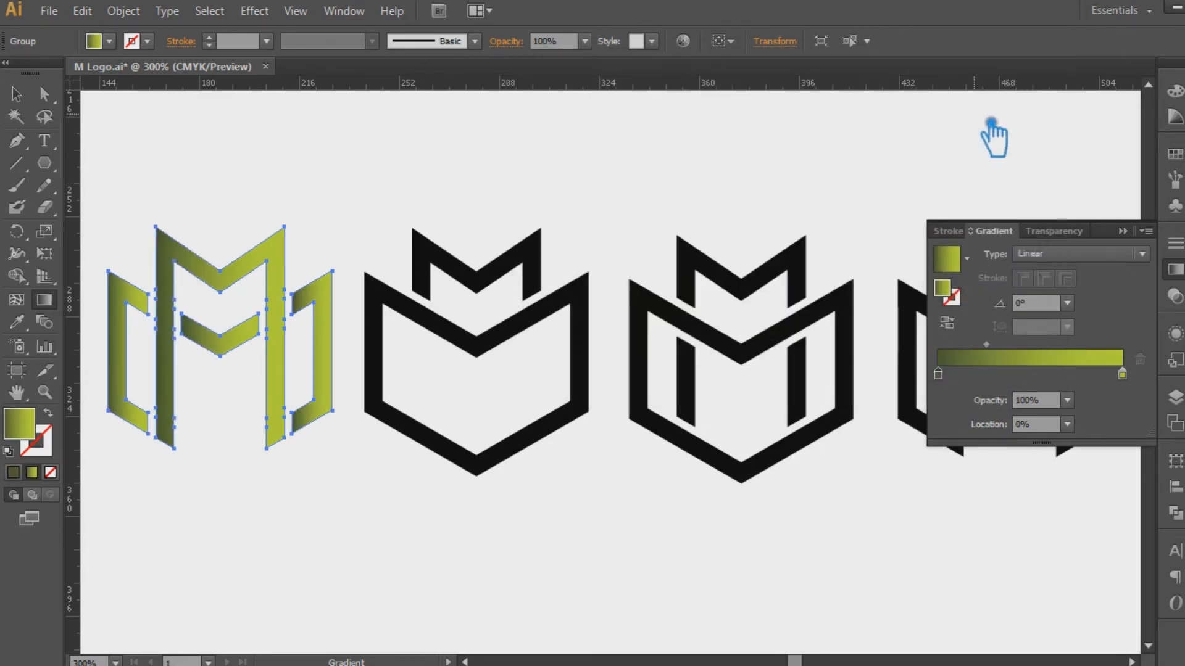
Ungroup the first logo so its pieces can be selected separately.
left_click(1175, 270)
key("v")
right_click(240, 262)
left_click(317, 369)
Remove the redundant anchor points along both stems of the first logo's central M.
left_click(213, 280)
key("p")
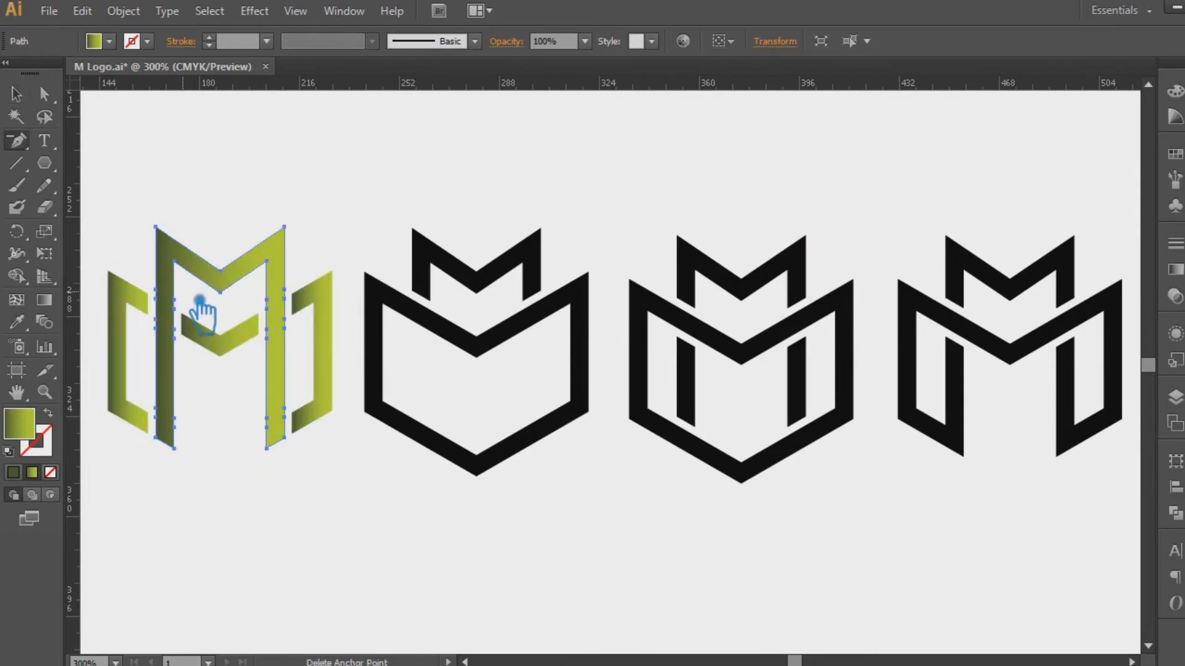
left_click(191, 305)
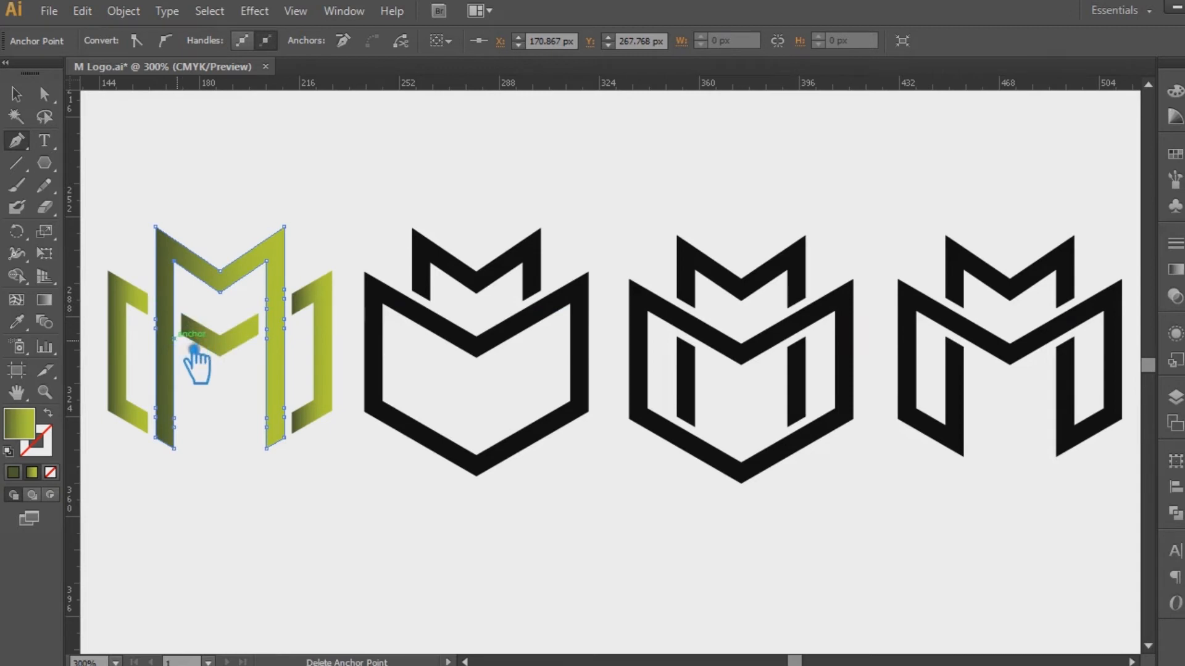
left_click(155, 329)
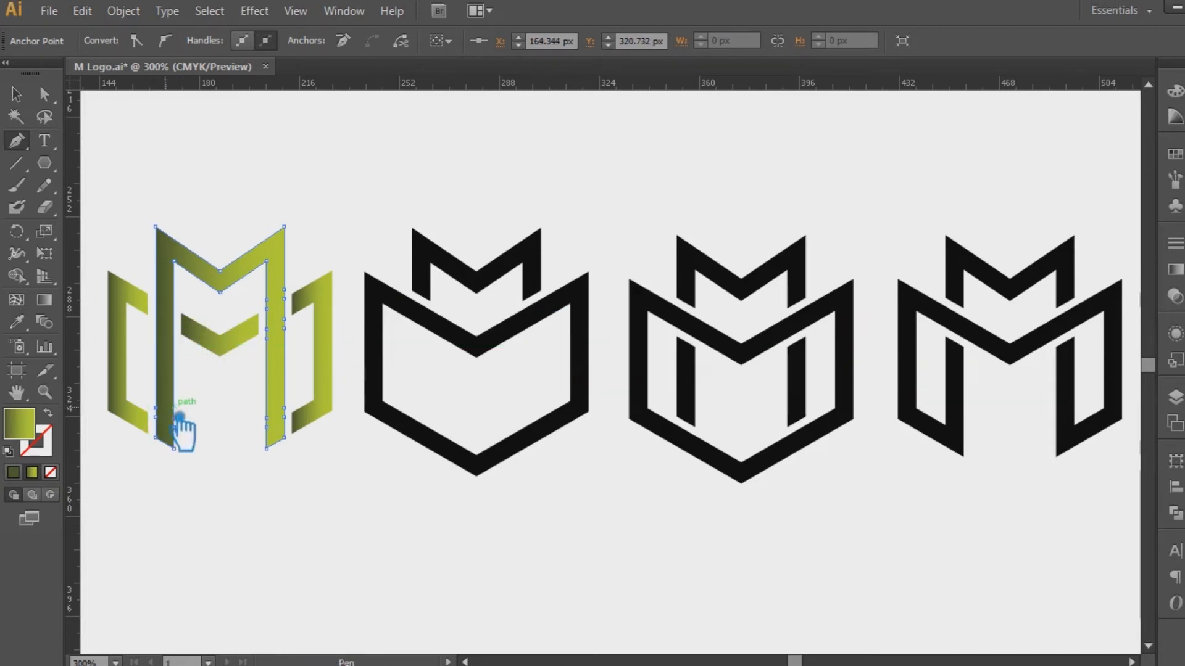
left_click(194, 430)
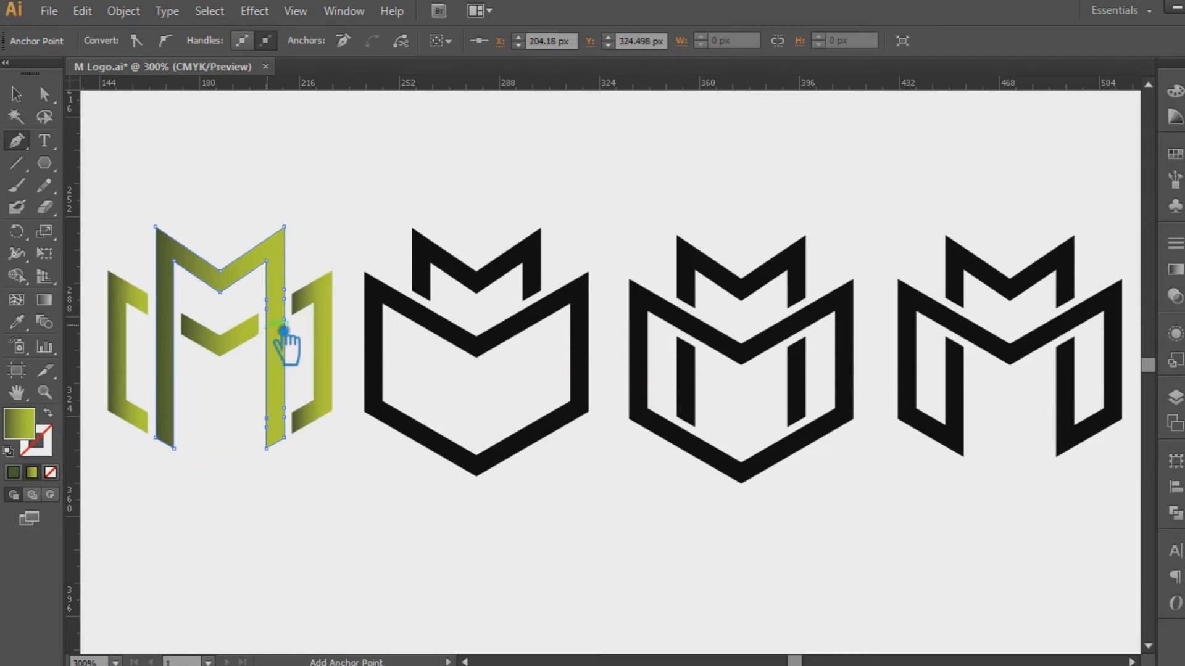
left_click(284, 316)
left_click(284, 319)
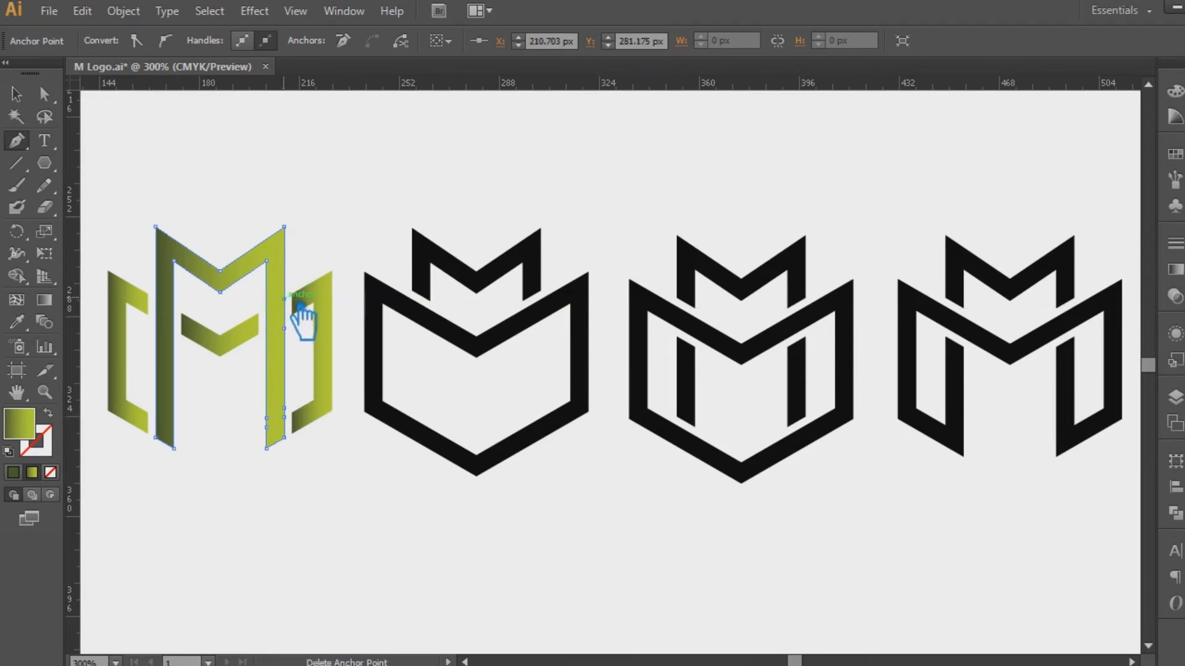
left_click(283, 418)
left_click(267, 418)
key("v")
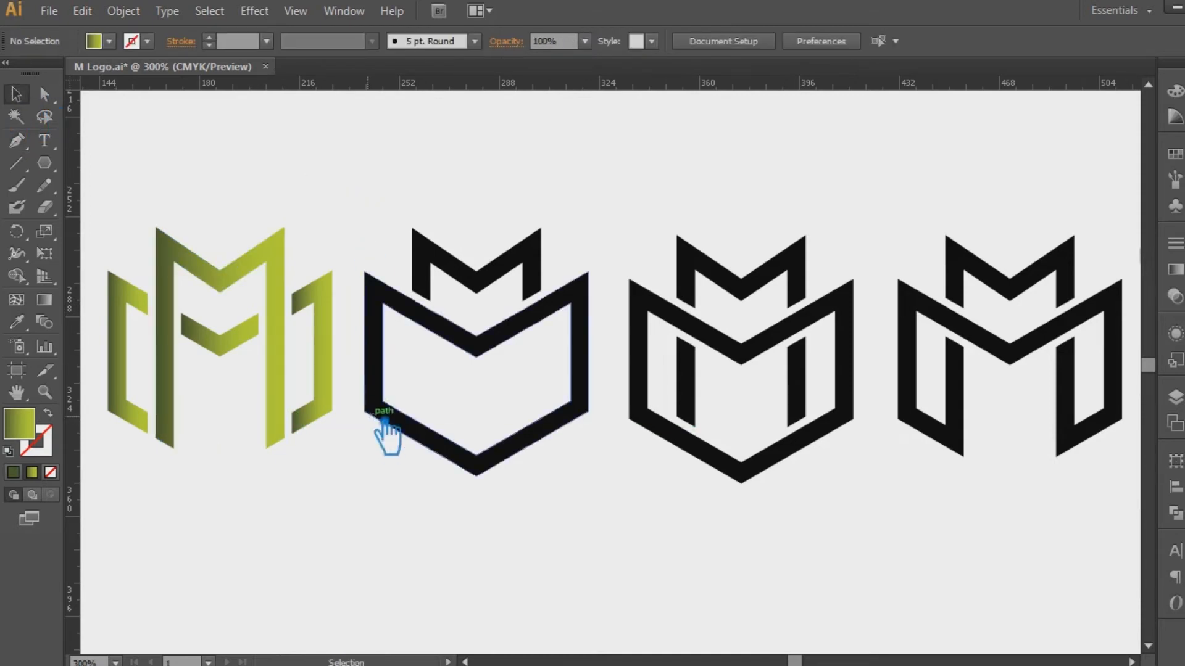
Run the central M's gradient vertically from dark at the feet to lime at the top, moving the lime stop and midpoint for more contrast.
left_click(44, 300)
left_click_drag(237, 472, 238, 234)
left_click_drag(221, 478, 219, 463)
left_click_drag(219, 202, 221, 227)
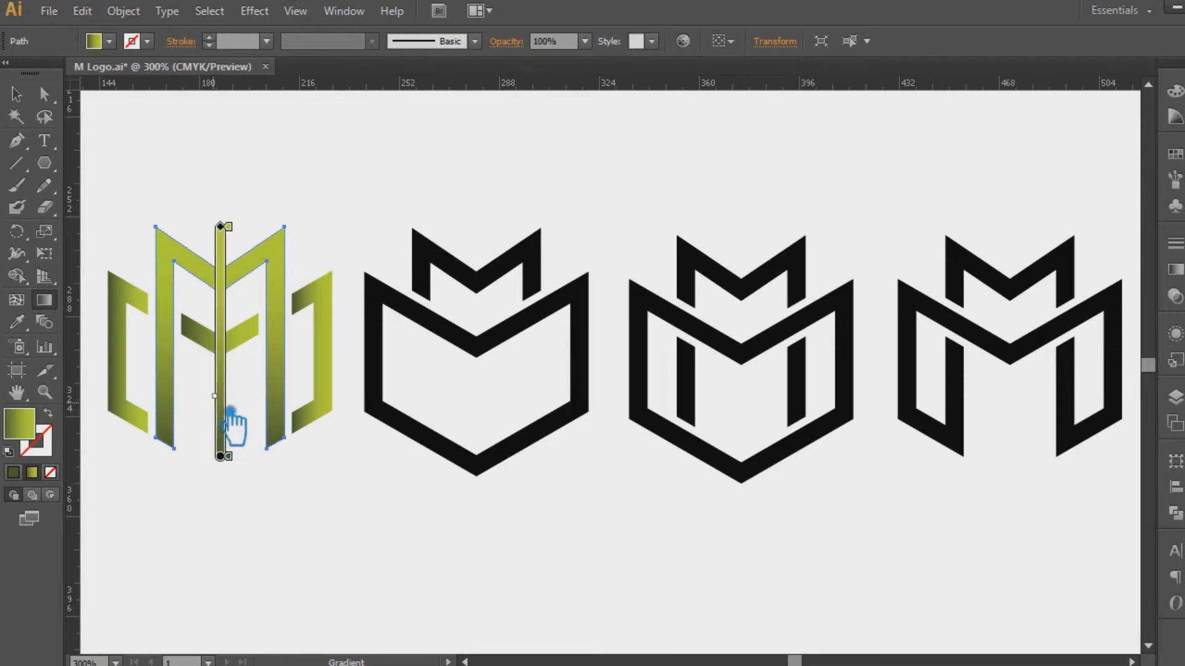
left_click_drag(228, 227, 229, 245)
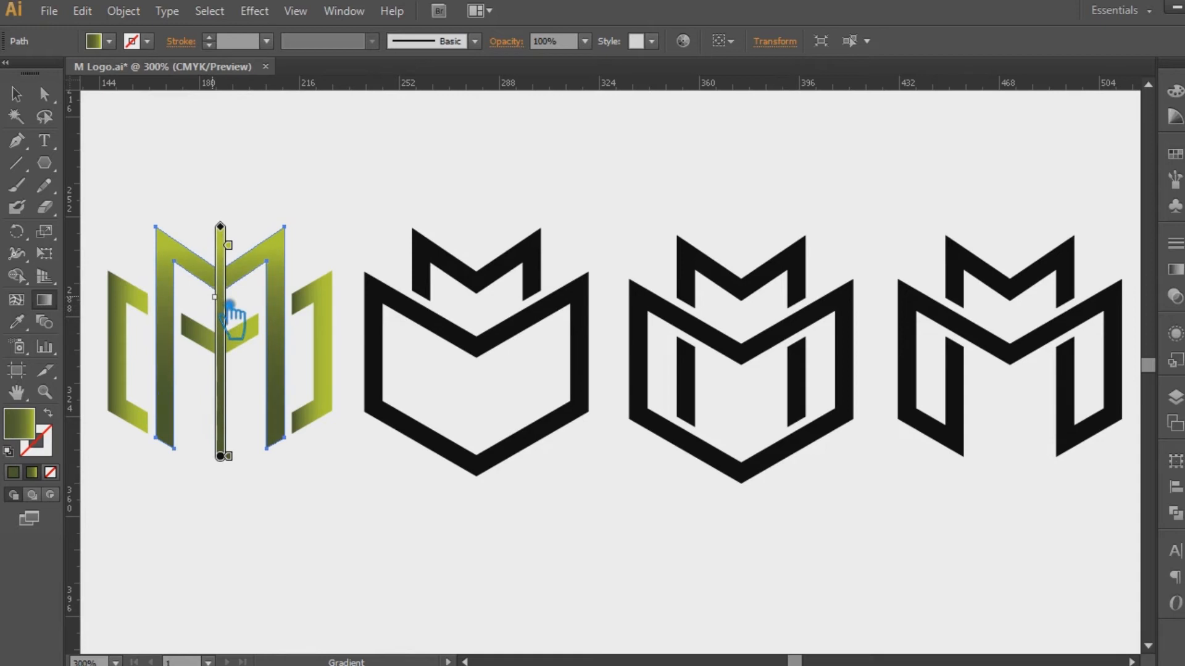
key("v")
left_click(266, 174)
Copy the central M's gradient onto the first logo's right side bracket with the Eyedropper.
left_click(330, 355)
key("i")
left_click(274, 271)
left_click(43, 299)
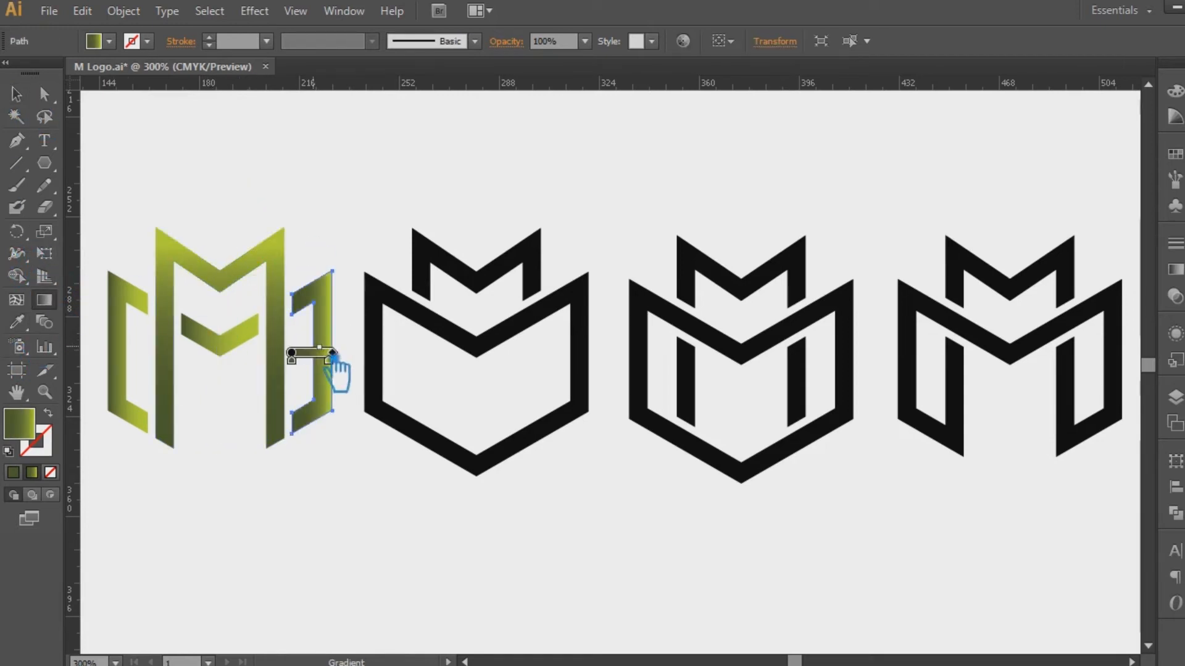
Reverse the right bracket's gradient and move its midpoint to about 42%.
left_click(1174, 269)
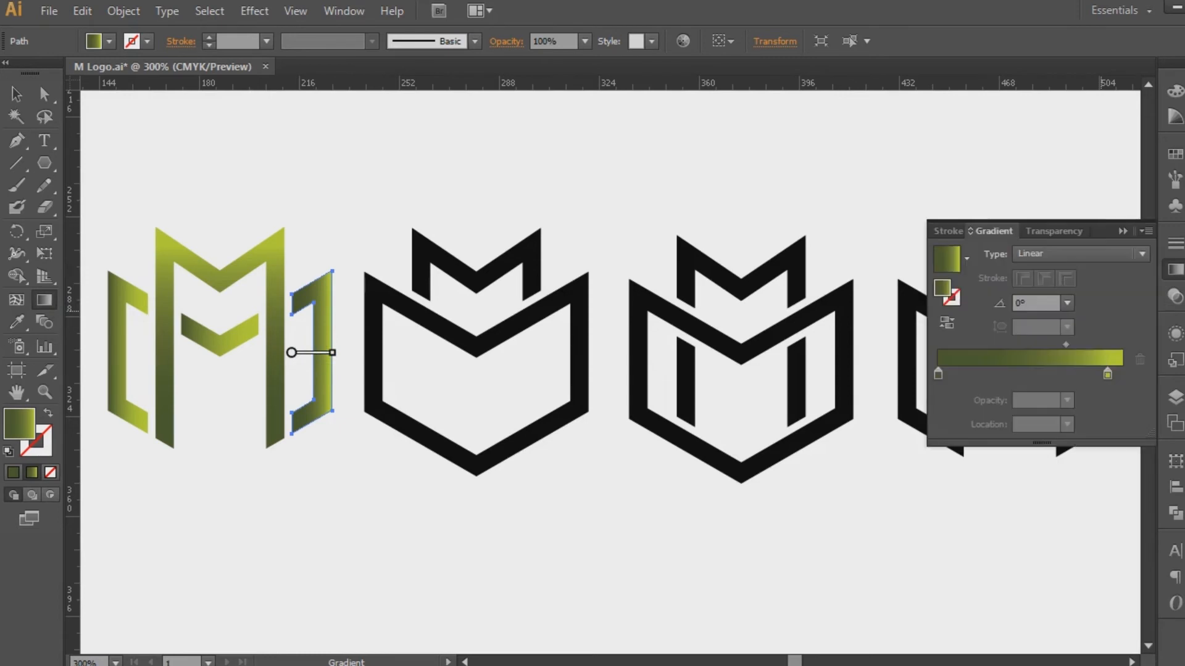
left_click(947, 322)
left_click_drag(994, 345, 1023, 345)
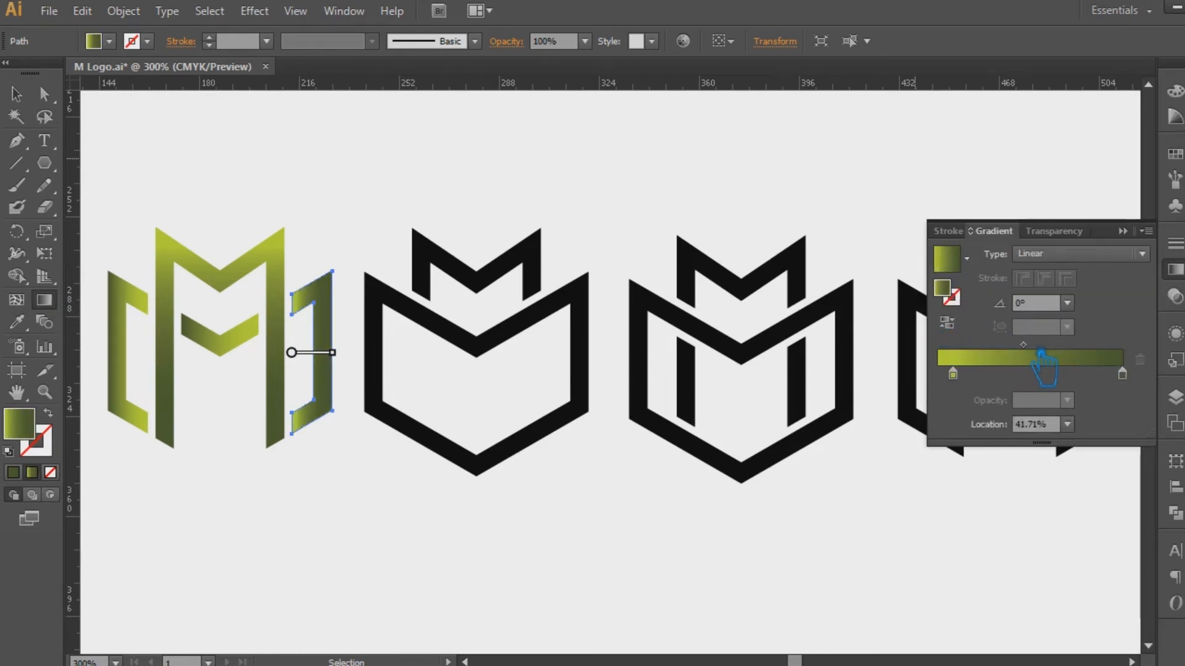
left_click(16, 94)
left_click(432, 182)
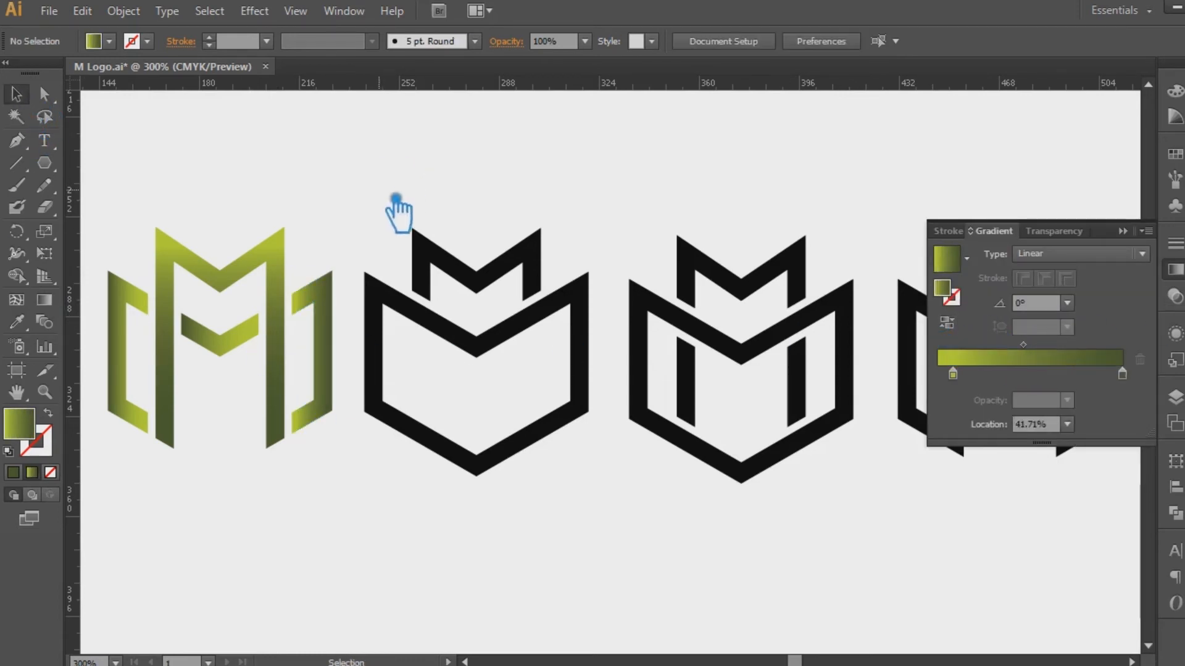
Copy the right bracket's gradient onto the first logo's left bracket and reverse it there.
left_click(129, 333)
left_click(27, 328)
left_click(327, 323)
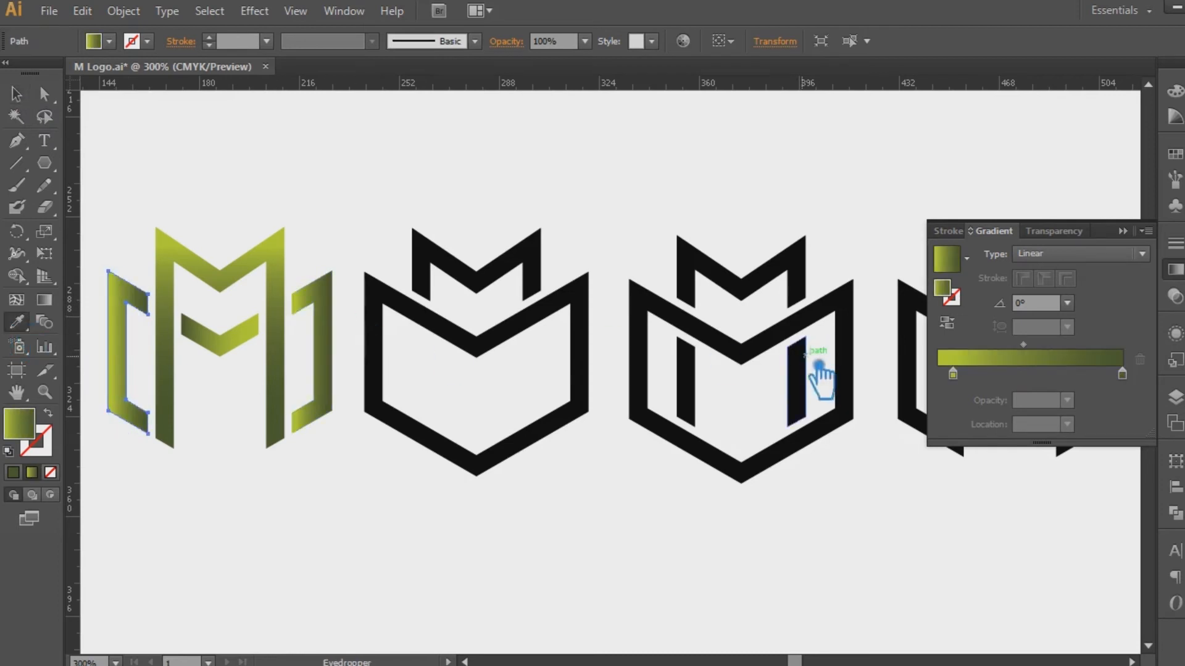
left_click(947, 323)
left_click(16, 94)
left_click(326, 145)
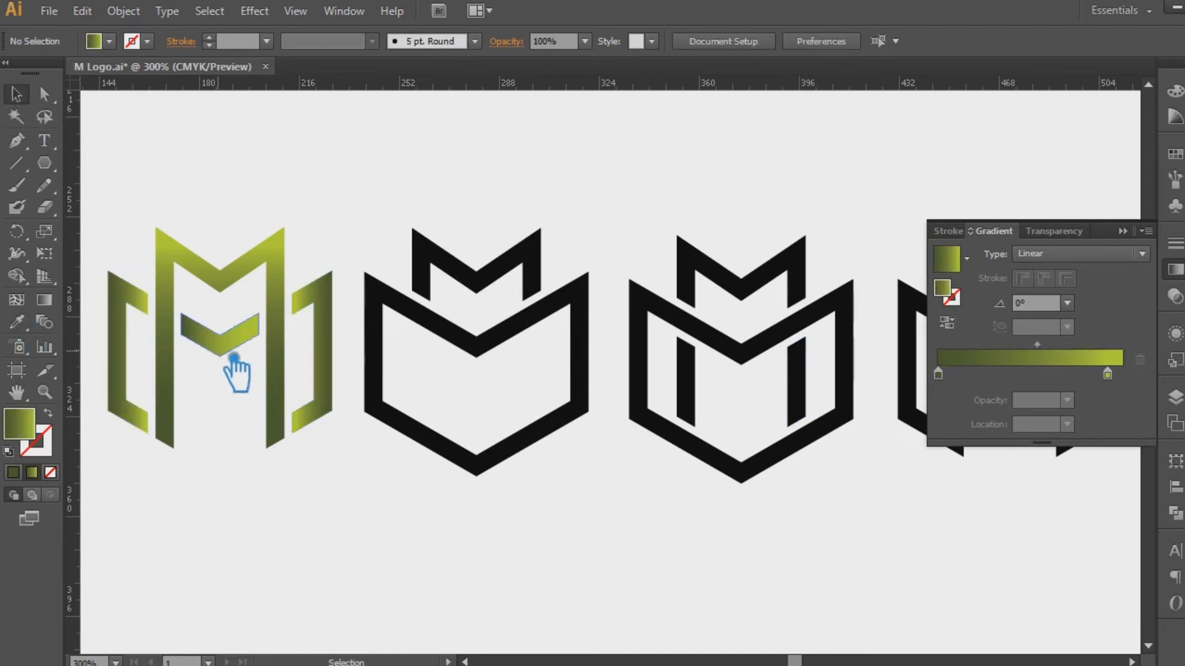
Sample the central M's gradient onto the small chevron inside it, and replace it with the right bracket's gradient.
left_click(224, 354)
left_click(24, 325)
left_click(225, 293)
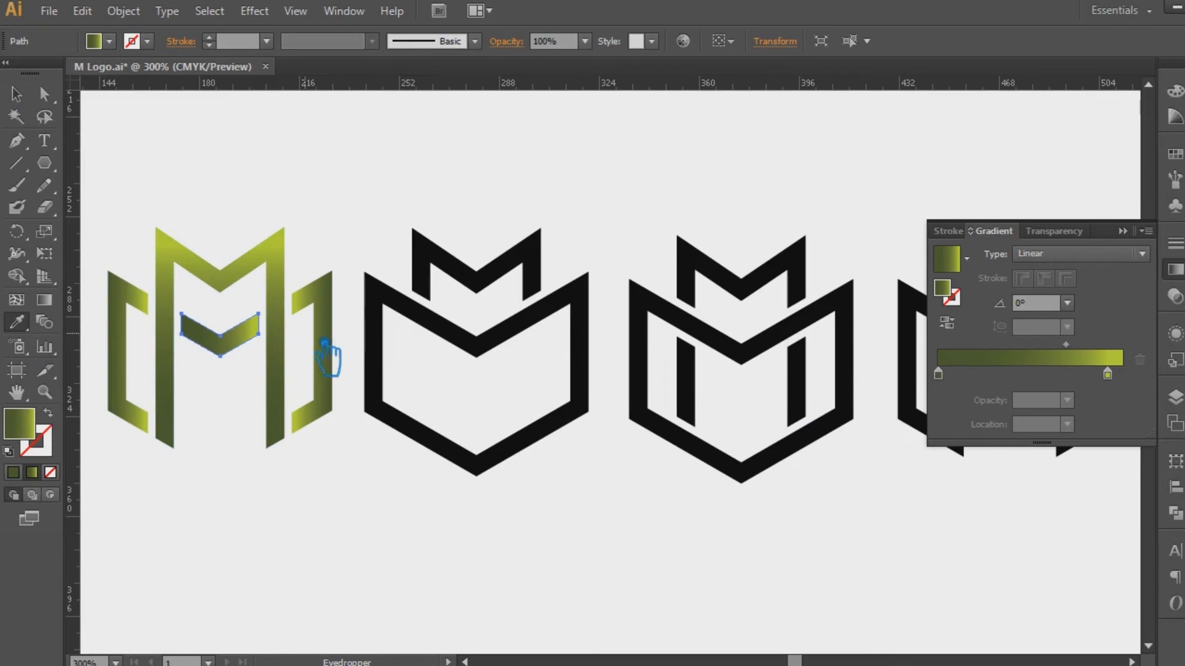
left_click(334, 316)
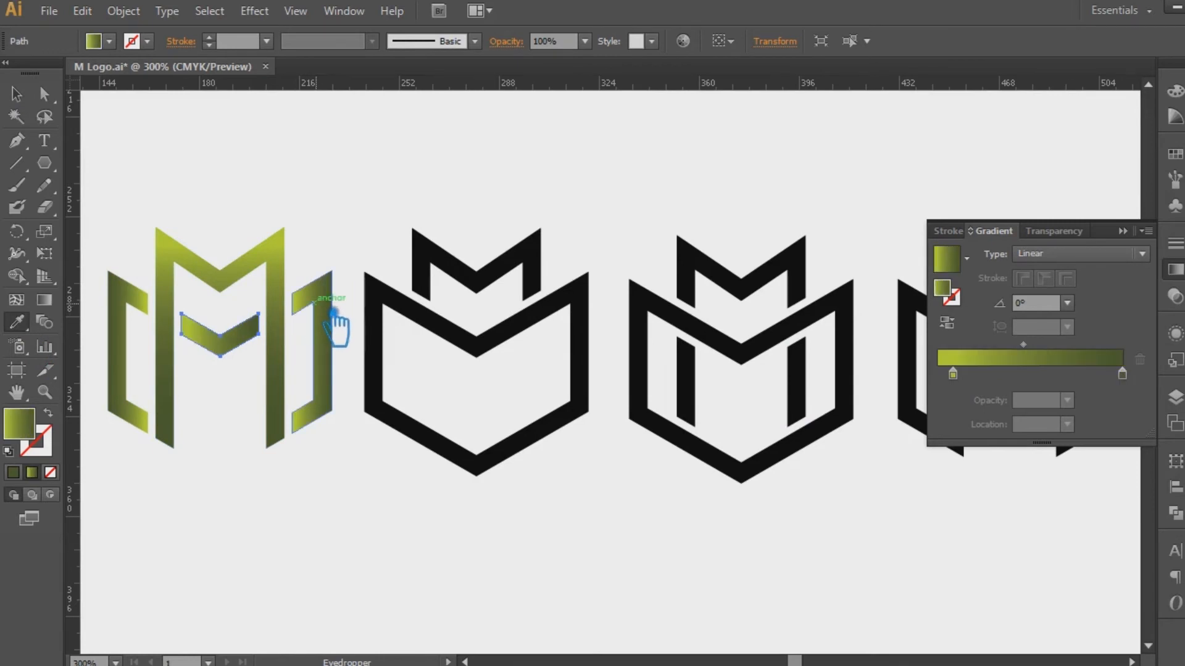
Give the small chevron's gradient light green end stops at 0% and 100%, with the dark green stop at 50%.
mouse_move(1123, 375)
left_mouse_down()
mouse_move(1032, 386)
mouse_move(1122, 374)
left_mouse_up()
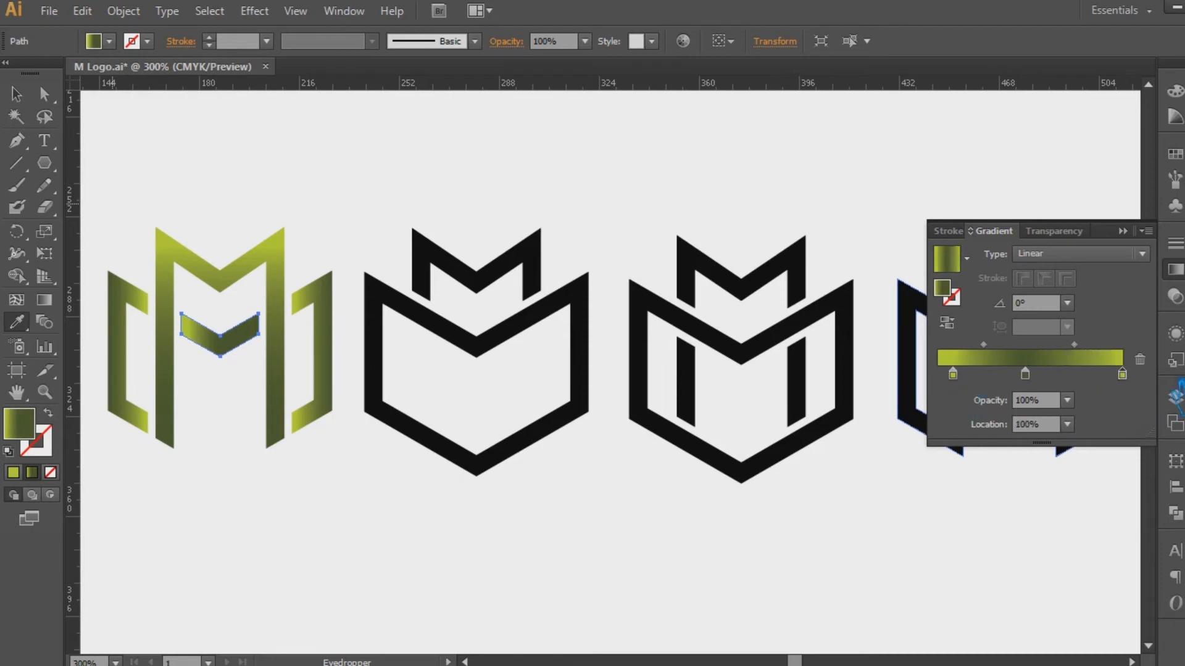
left_click(1056, 424)
type("50")
left_click(1122, 374)
left_click_drag(953, 375, 903, 388)
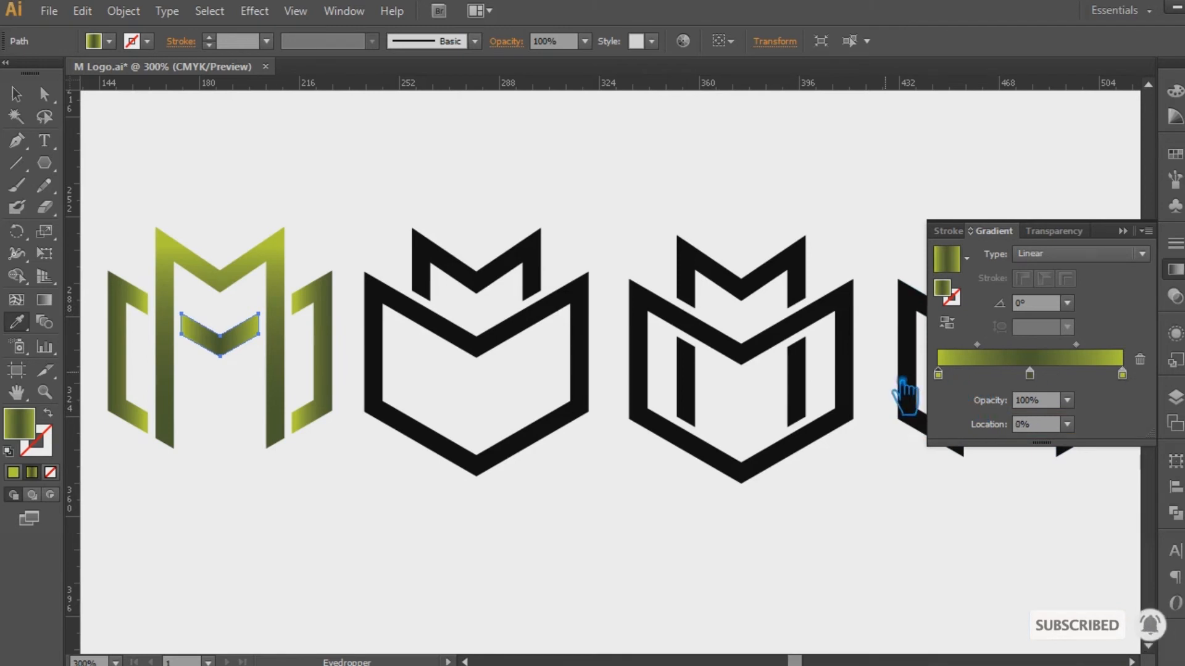
Set the midpoints between the chevron gradient's stops to 50% and deselect the chevron.
left_click_drag(977, 345, 1002, 354)
left_click(1035, 424)
key("Return")
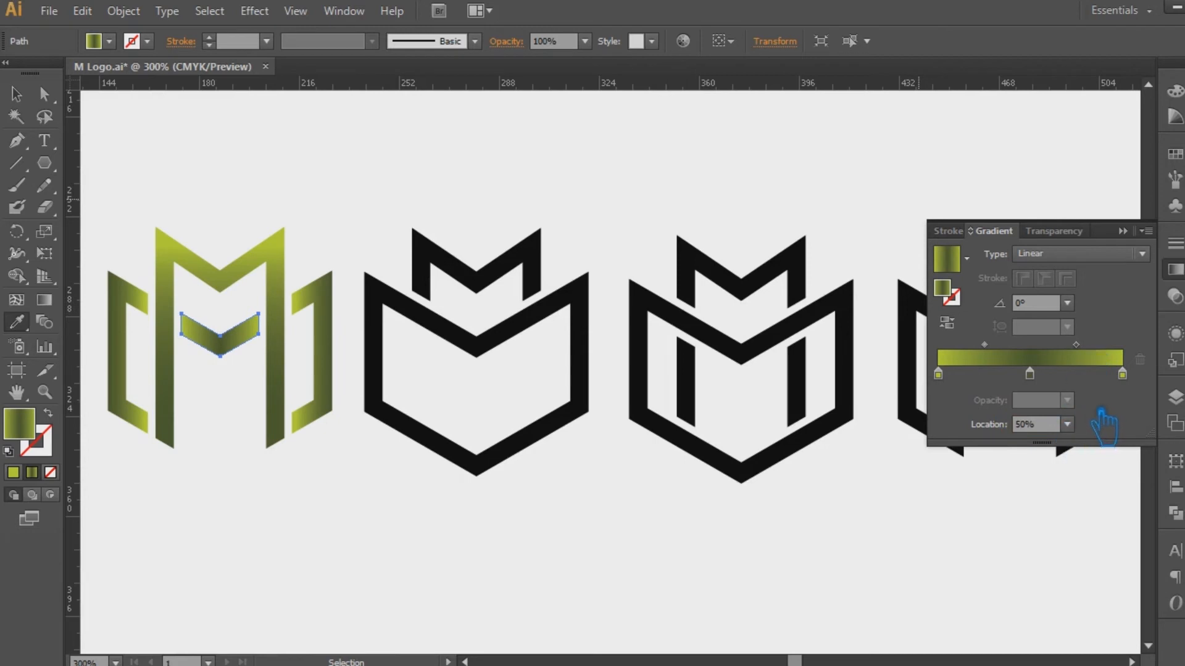
key("v")
left_click(247, 185)
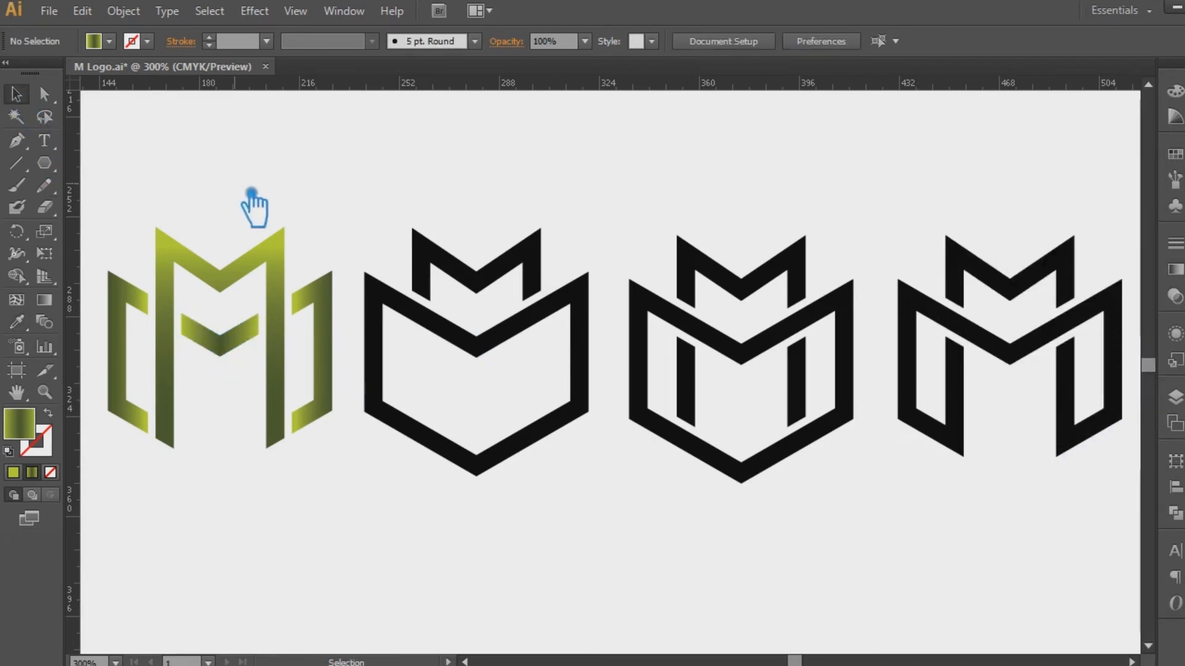
Copy the small chevron's three-stop green gradient onto the second logo with the Eyedropper.
left_click(488, 357)
key("i")
left_click(256, 280)
key("v")
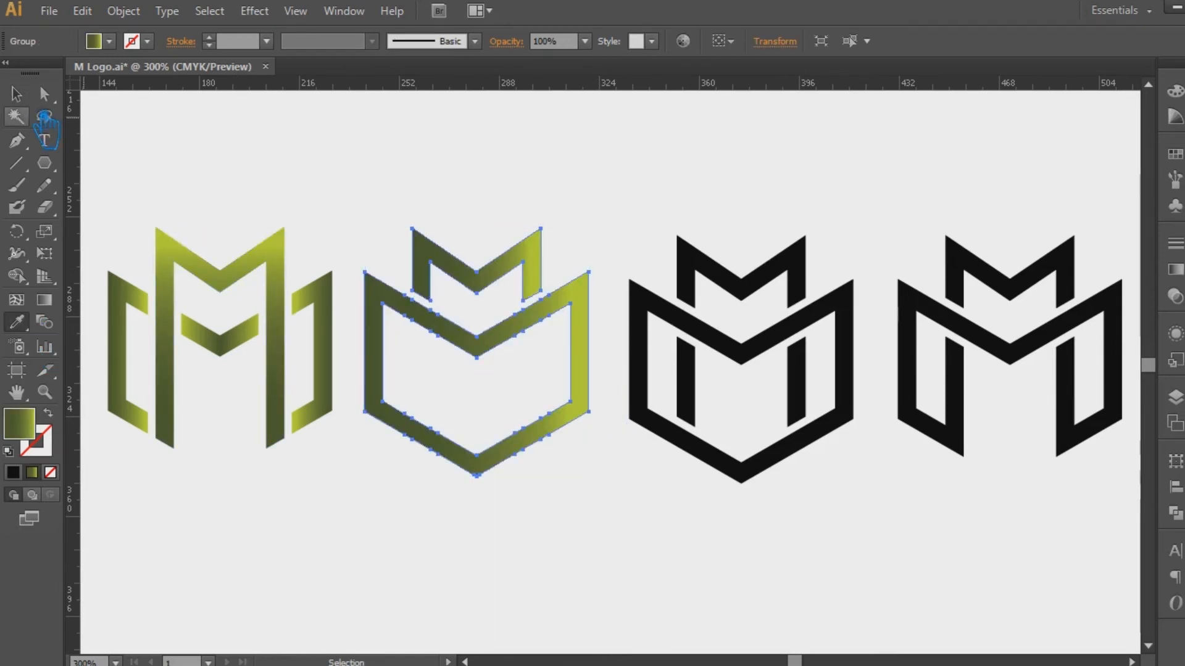
key("ctrl+z")
left_click(44, 299)
key("i")
left_click(251, 322)
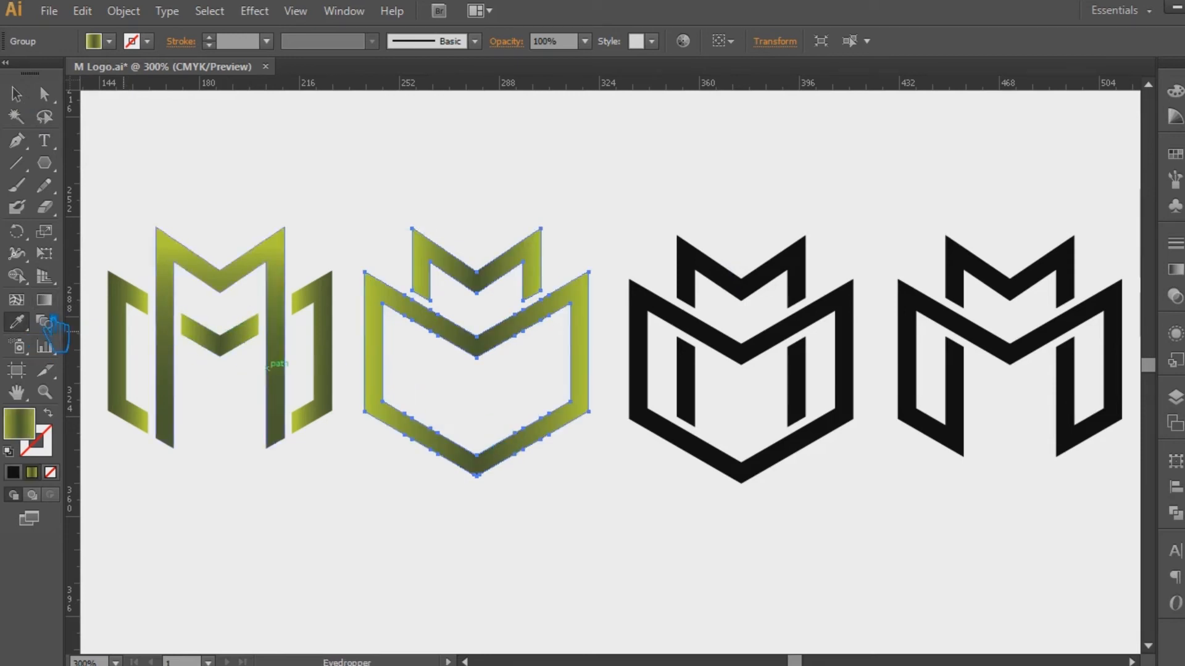
Redraw the second logo's gradient vertically from its lower tip up to the small M.
left_click(44, 299)
mouse_move(478, 481)
left_mouse_down()
mouse_move(478, 261)
mouse_move(495, 242)
left_mouse_up()
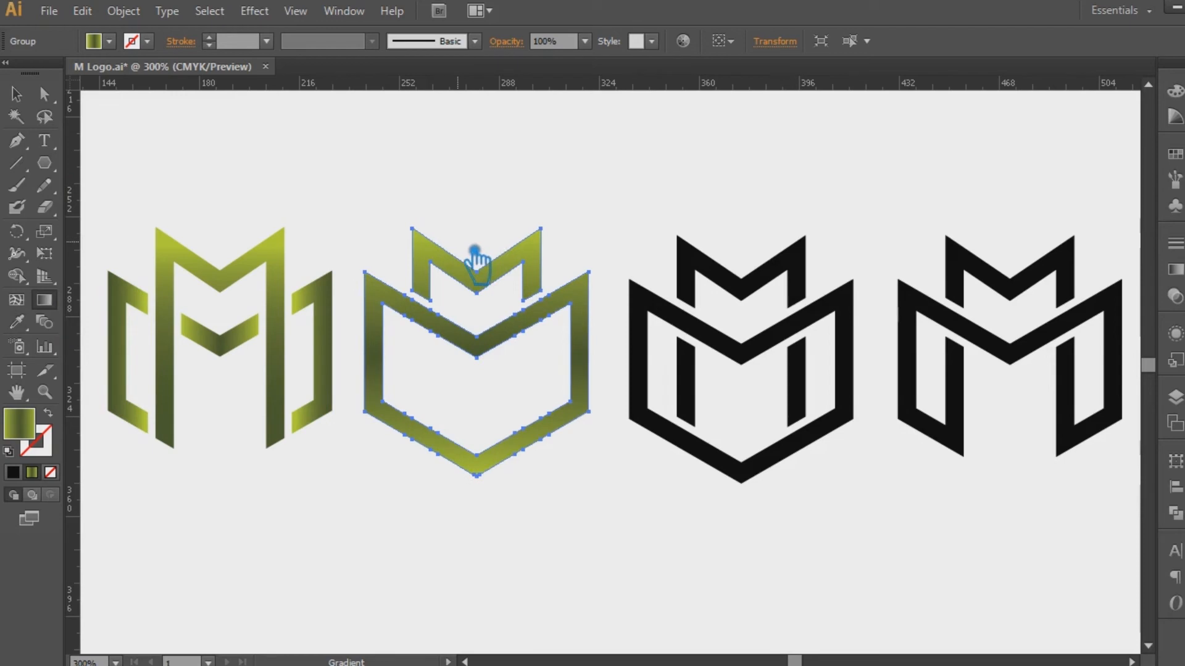
left_click(17, 94)
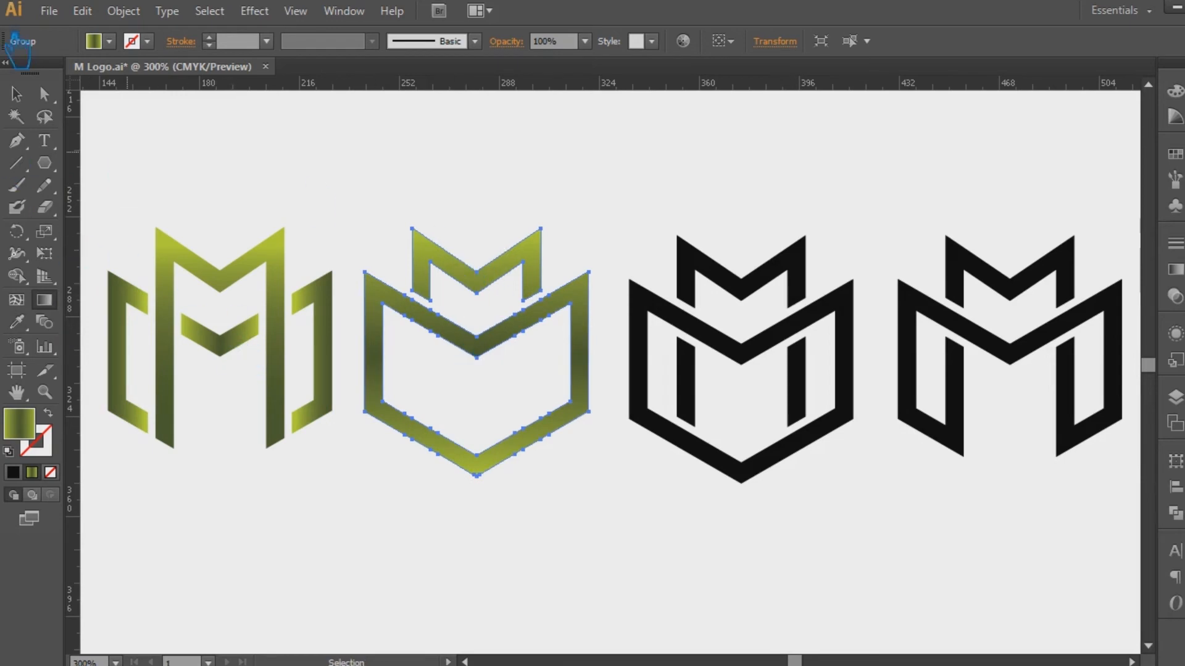
left_click(438, 191)
Select the second logo and set its gradient's first midpoint to 30%.
left_click(476, 280)
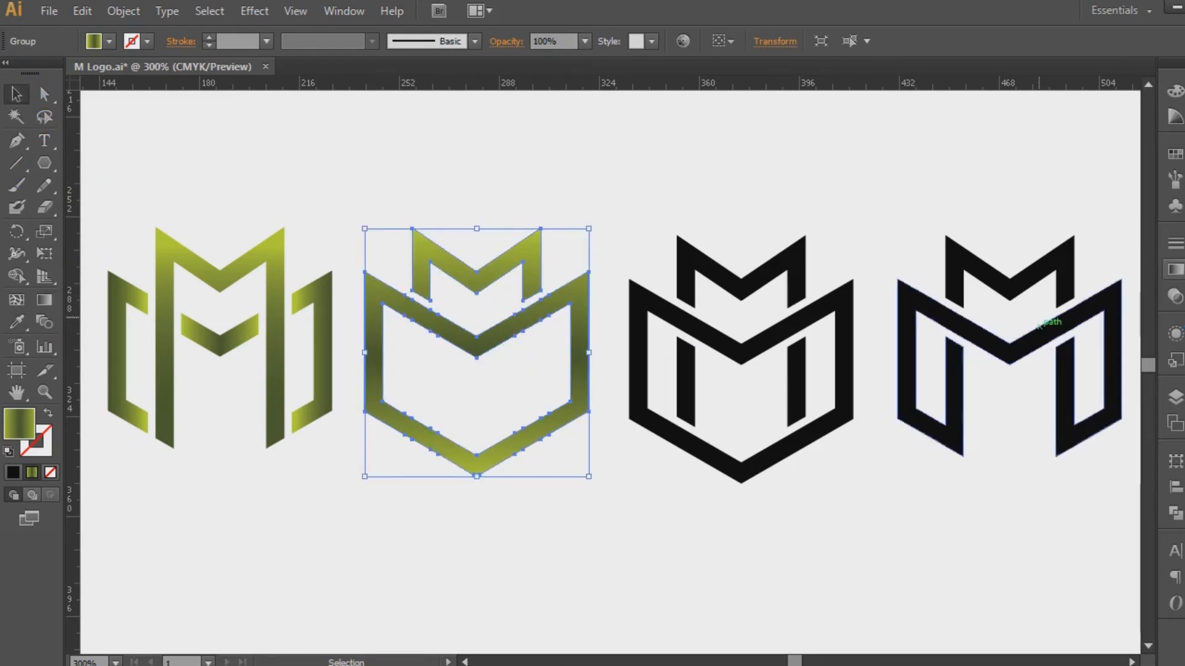
left_click(1176, 270)
left_click(1029, 373)
left_click(1022, 425)
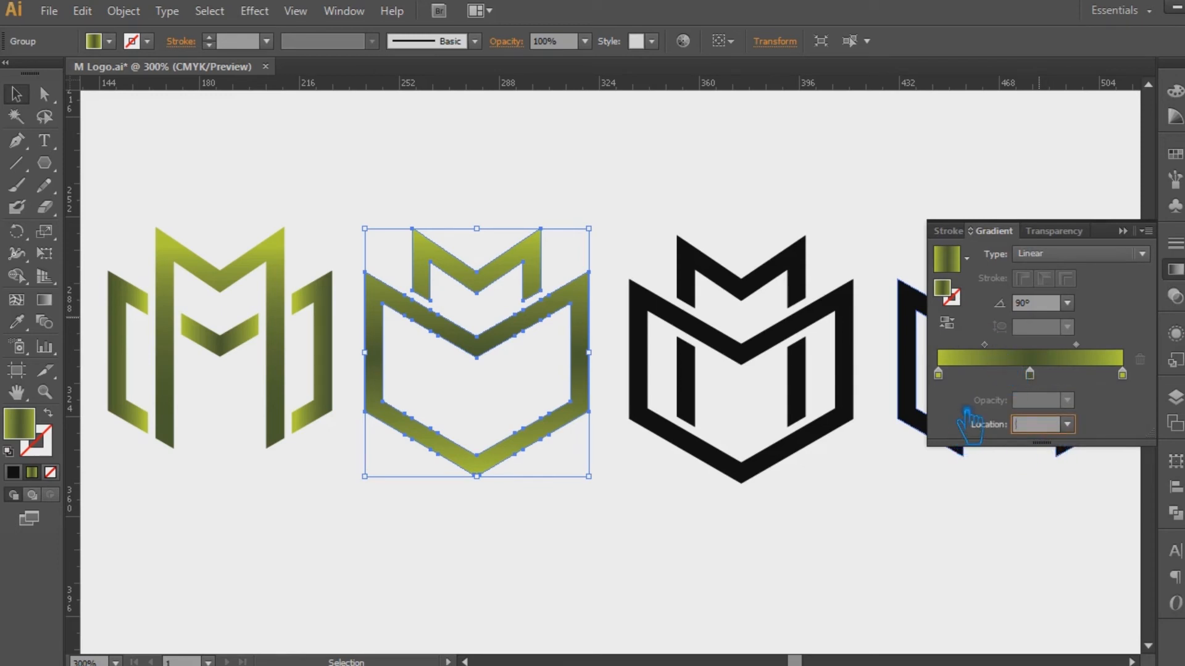
key("Return")
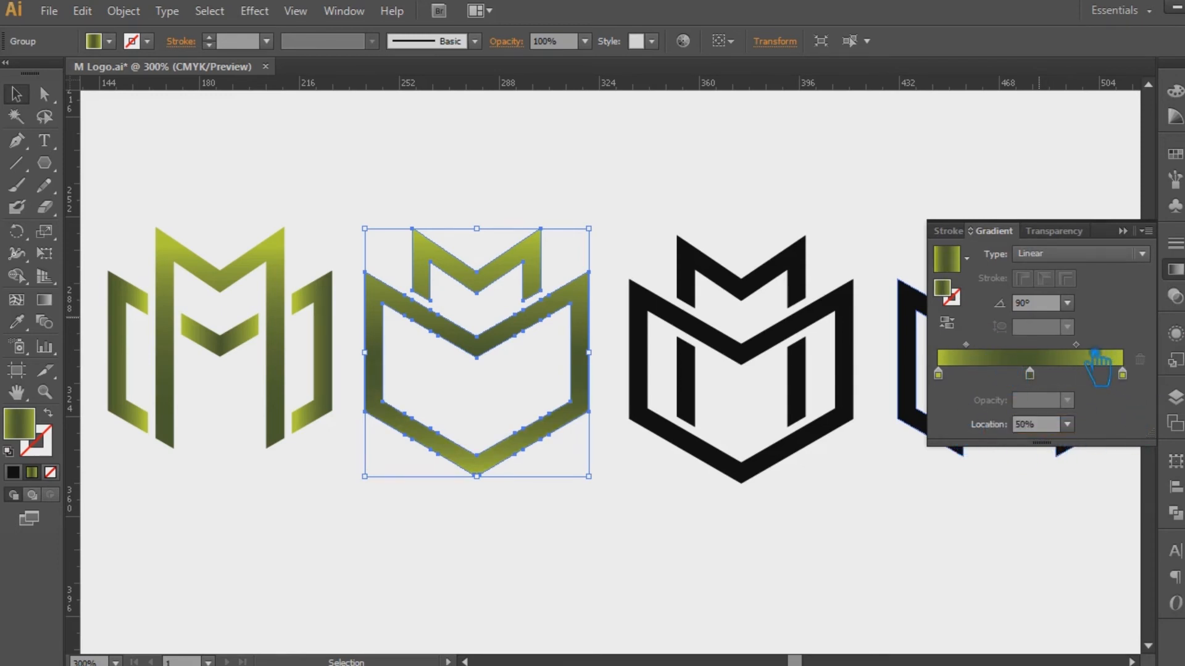
Try the second logo gradient's second midpoint at 30% and about 60%, and remove the extra color stop.
left_click_drag(1052, 427, 923, 421)
type("30")
key("Return")
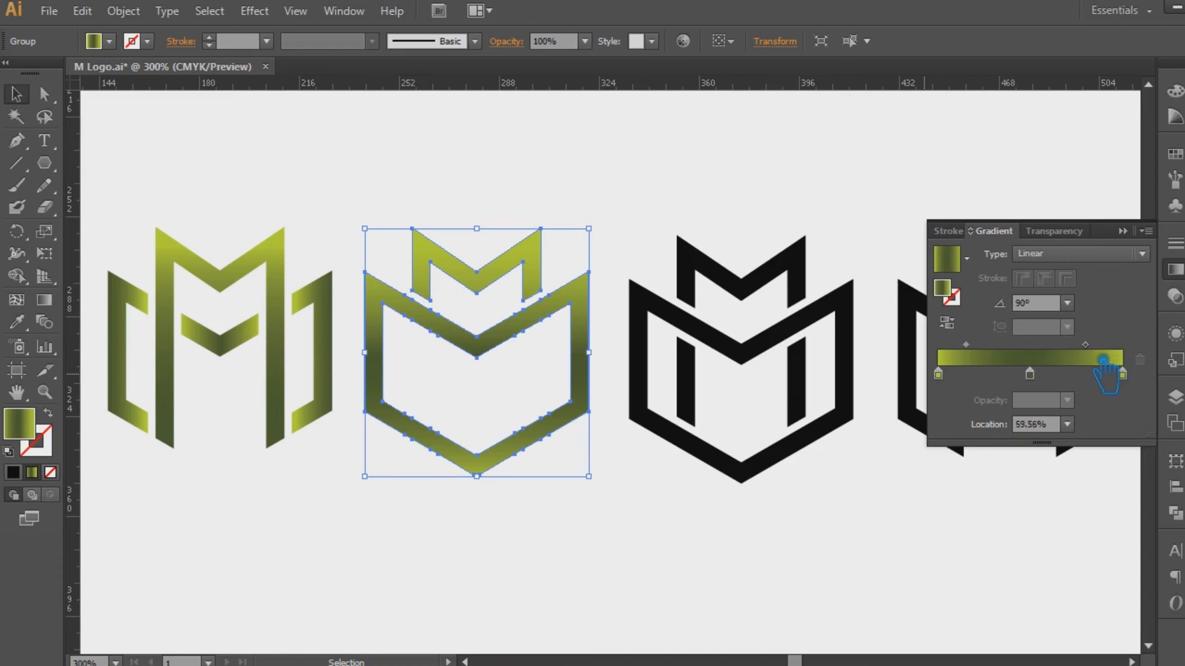
left_click_drag(1102, 361, 1072, 445)
left_click(1090, 373)
left_click_drag(1089, 374, 1113, 417)
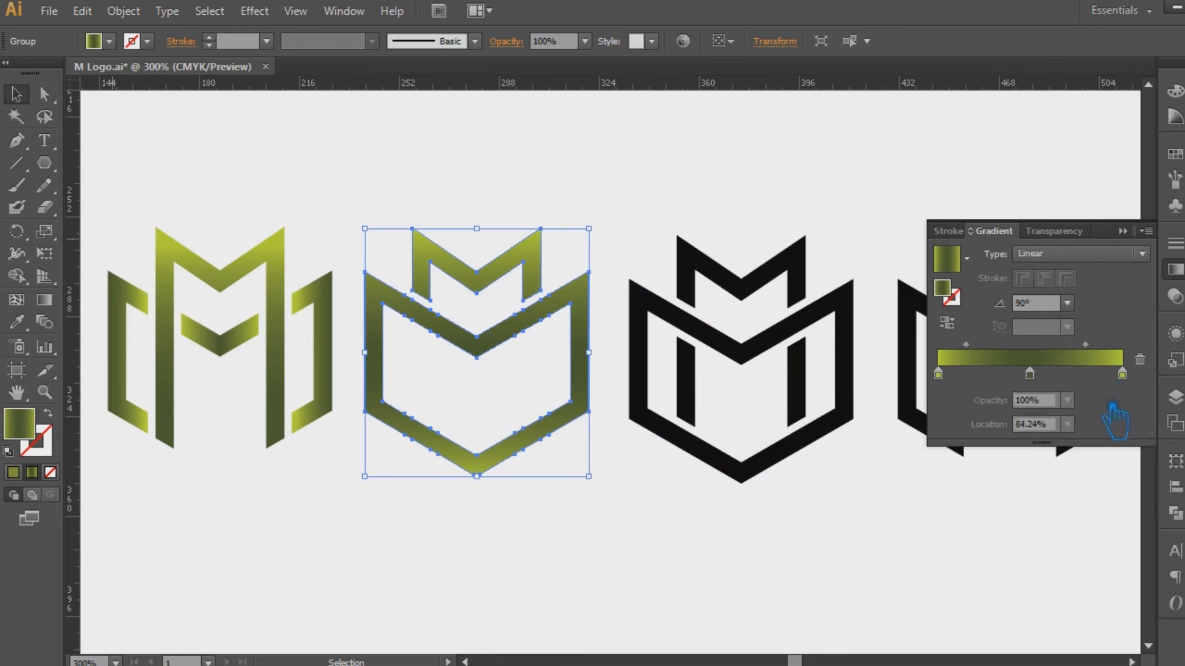
Place the dark middle stop at 50% and set the second logo gradient's second midpoint to 70%.
mouse_move(1030, 373)
left_mouse_down()
mouse_move(1080, 373)
mouse_move(1026, 373)
left_mouse_up()
left_click_drag(1052, 424, 965, 438)
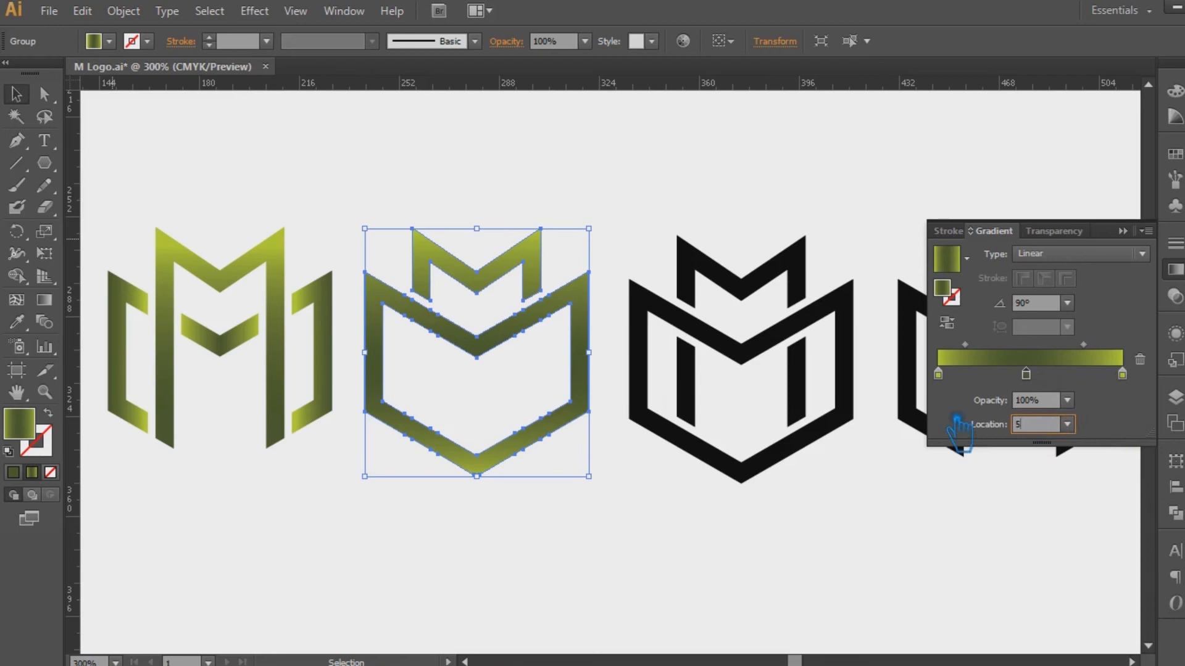
key("Return")
left_click(1085, 345)
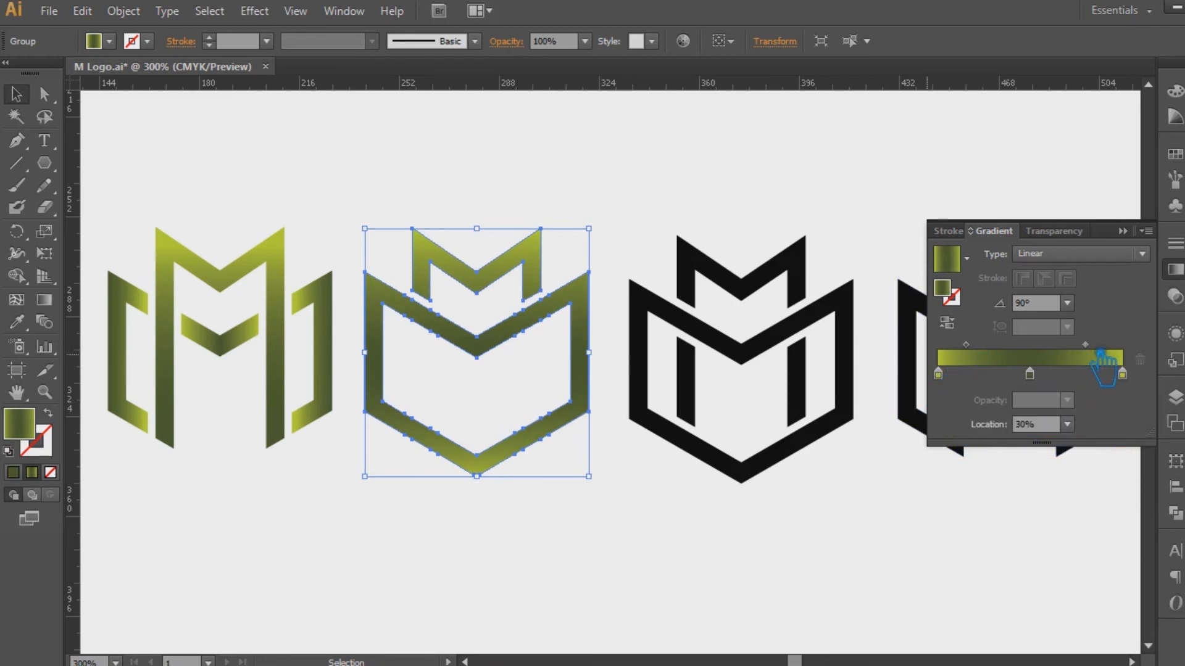
key("Return")
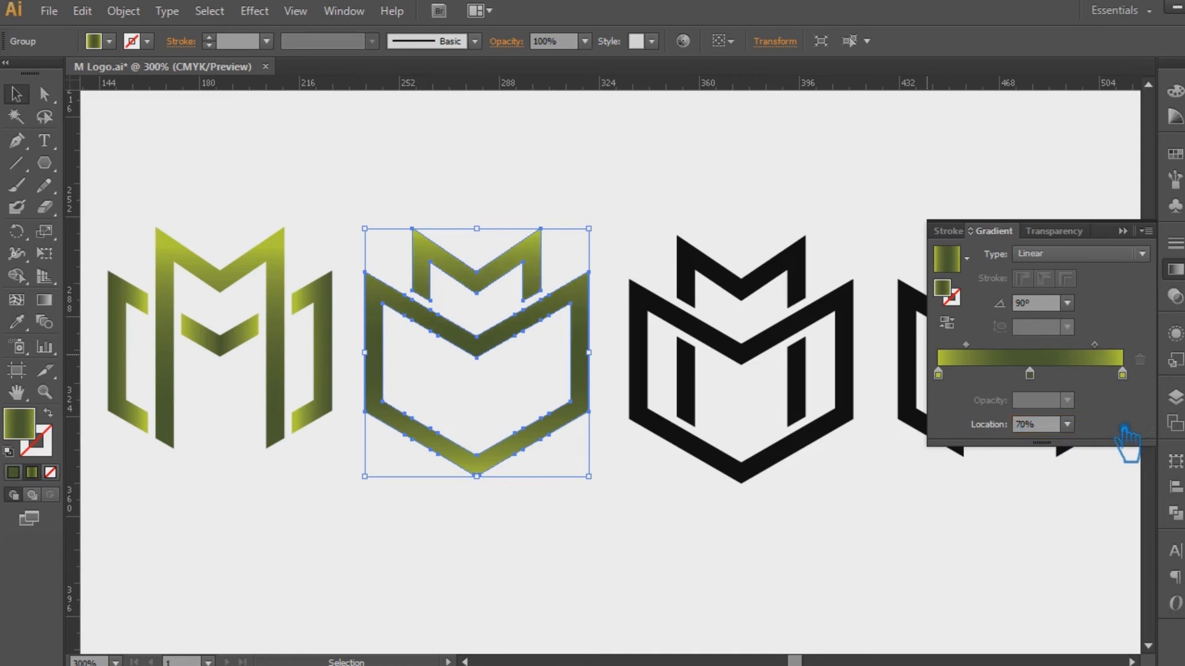
Color the starting stop of the second logo's gradient orange, FF6700.
left_click(939, 374)
double_click(961, 302)
left_click_drag(823, 299, 823, 230)
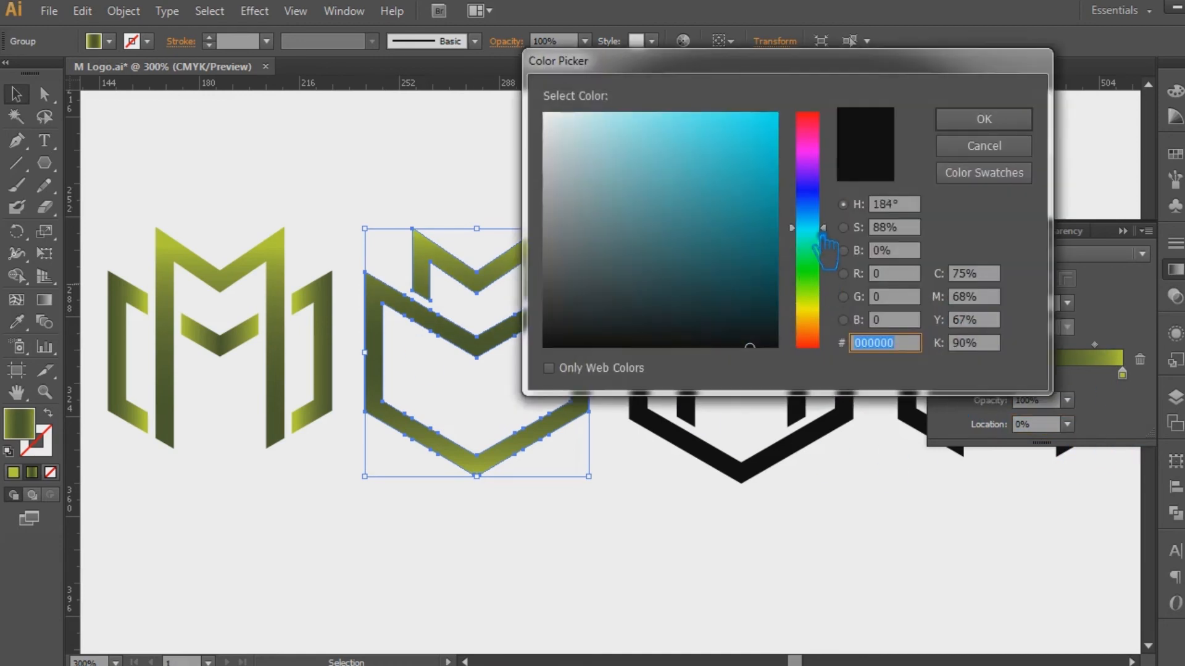
left_click_drag(826, 327, 828, 336)
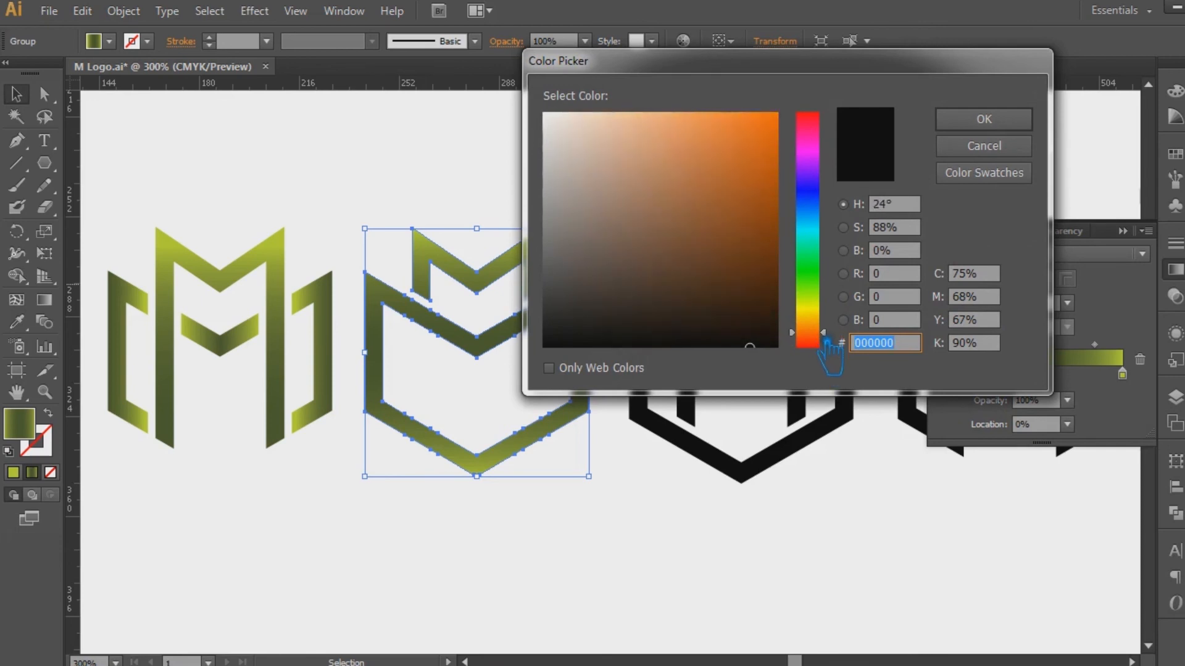
left_click(777, 114)
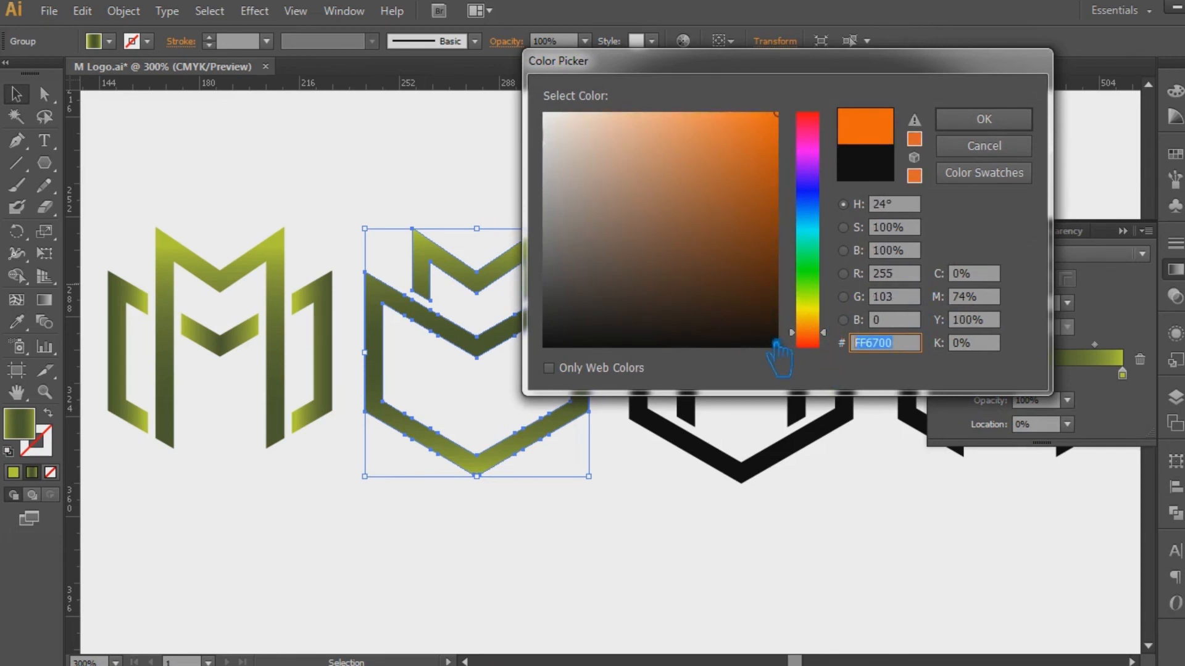
left_click(980, 119)
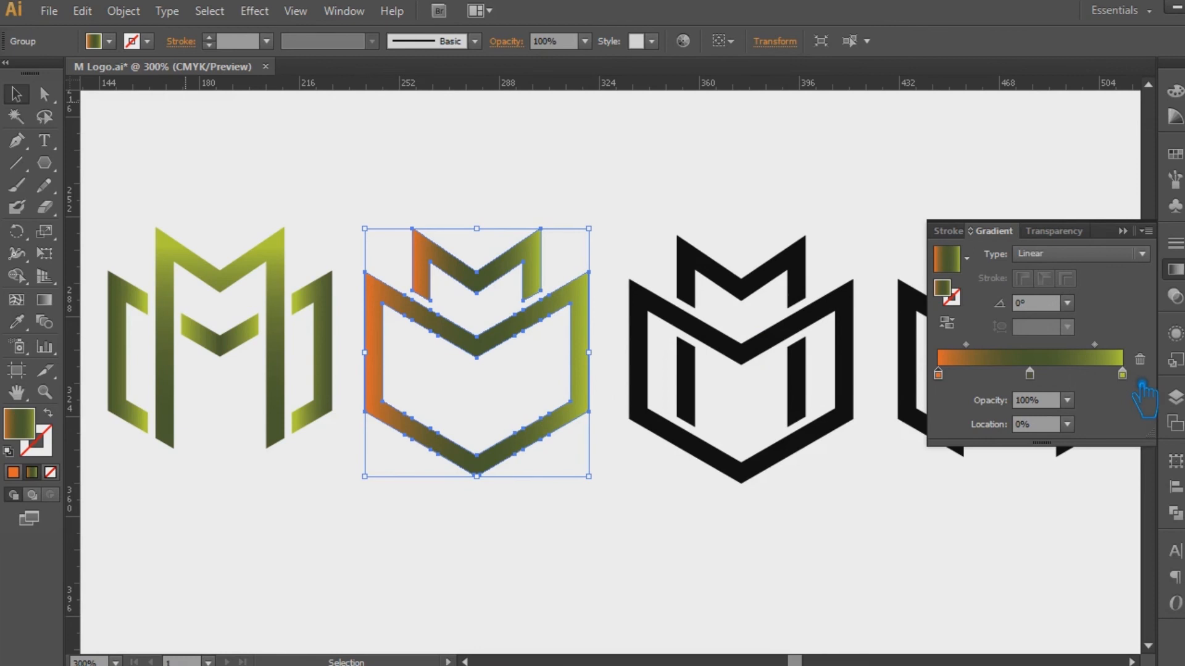
Color the end stop of the second logo's gradient the same orange as its starting stop.
double_click(942, 287)
key("Tab")
left_click(982, 120)
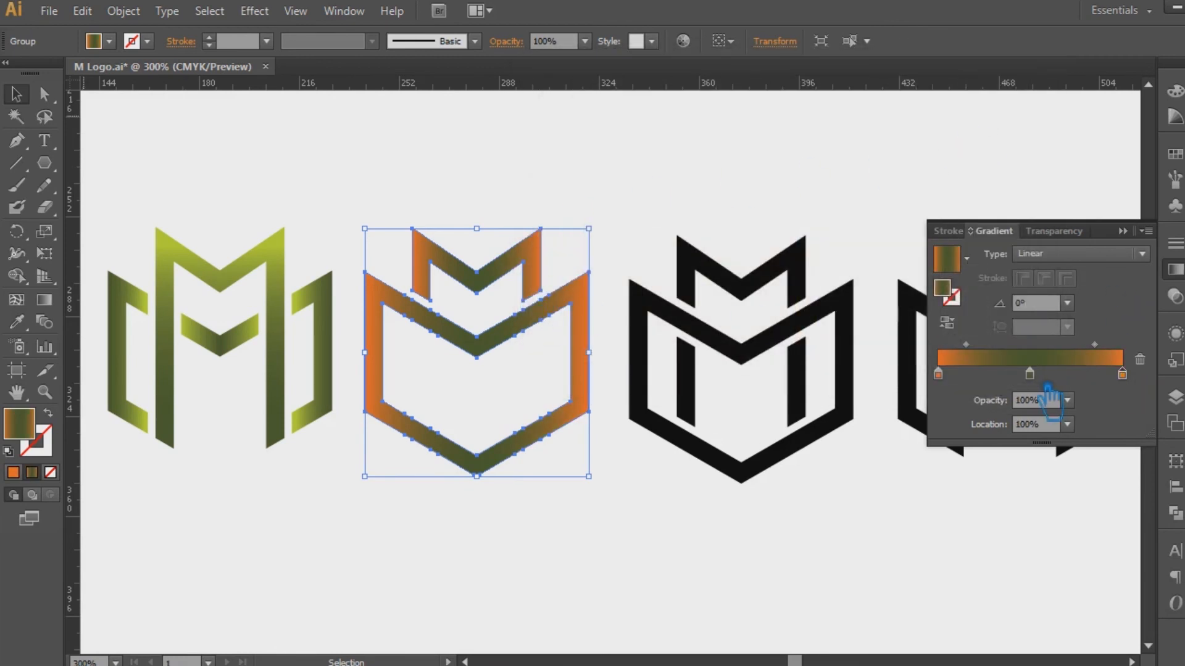
Color the middle stop of the second logo's gradient dark brown, 662D06, and deselect the logo.
double_click(942, 290)
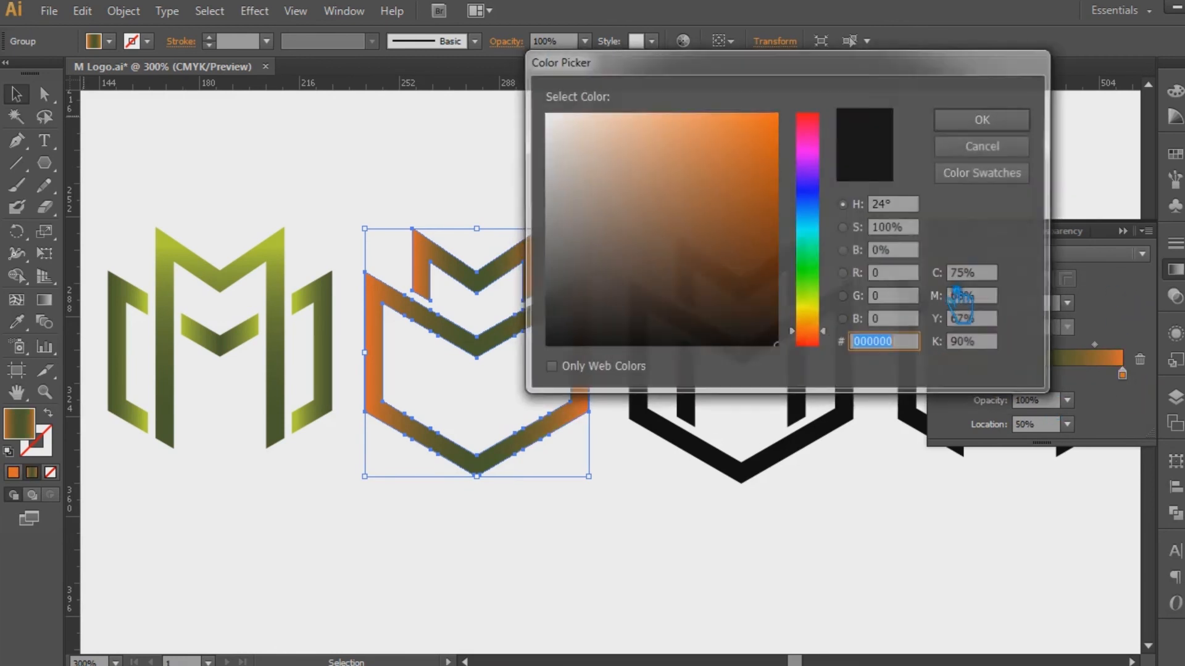
left_click(912, 298)
left_click(748, 197)
left_click_drag(770, 233, 765, 253)
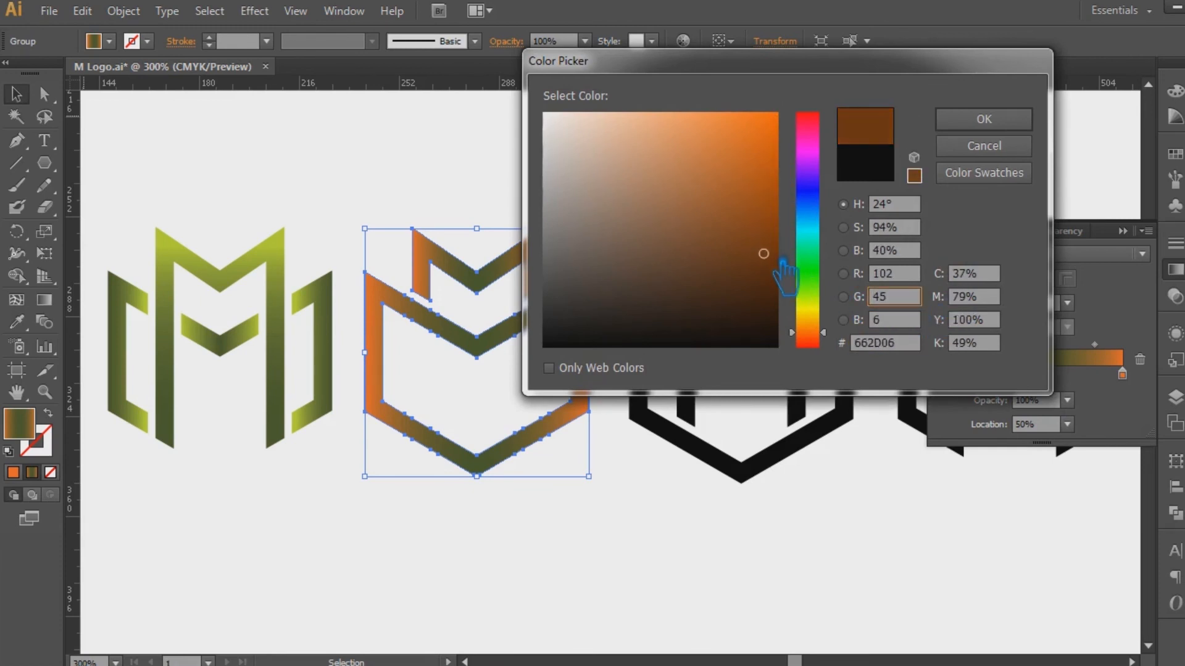
left_click(1010, 124)
left_click(397, 189)
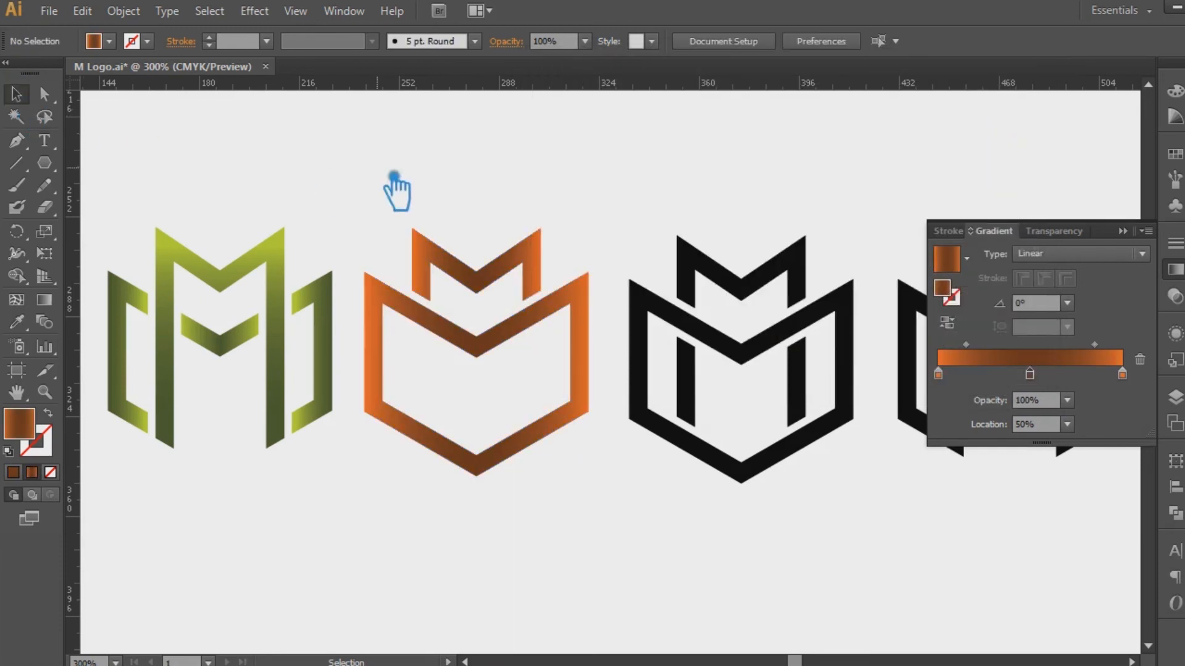
Select all the pieces of the first logo, group them, and deselect.
left_click(1147, 225)
left_click_drag(613, 514, 647, 517)
left_click(494, 348)
left_click(331, 352)
left_click_drag(375, 489, 150, 222)
left_click(754, 571)
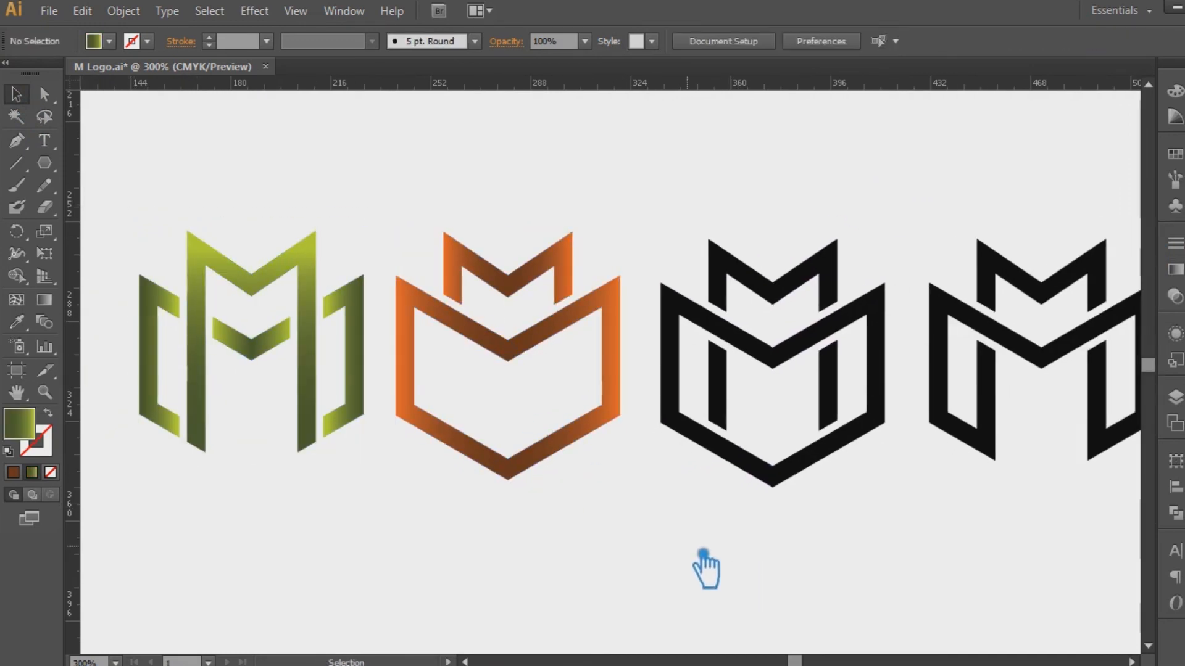
Copy the three-stop green gradient of the first logo's chevron onto the third logo with the Eyedropper.
left_click(722, 388)
left_click(21, 324)
left_click(323, 288)
left_click(344, 306)
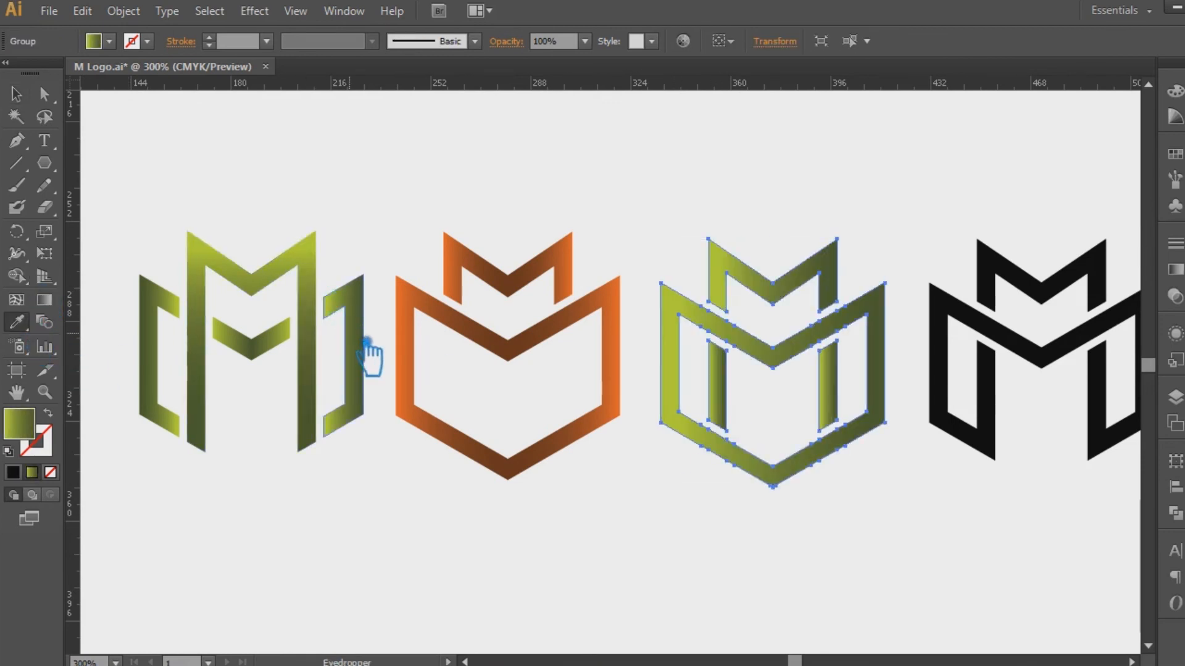
left_click(265, 357)
left_click(16, 93)
left_click(480, 188)
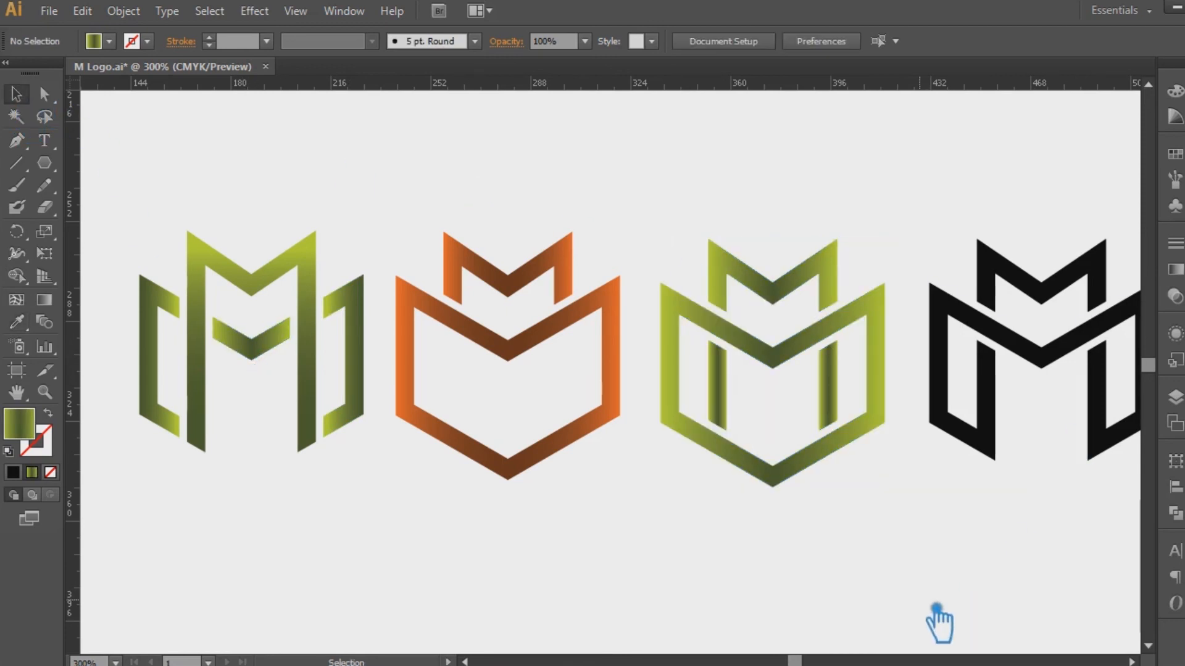
Ungroup the third logo and select its small upper M on its own.
right_click(796, 301)
left_click(821, 390)
left_click(777, 296)
key("i")
key("v")
left_click(557, 174)
Copy the second logo's orange-brown gradient onto the fourth logo with the Eyedropper.
scroll(888, 561, "right", 3)
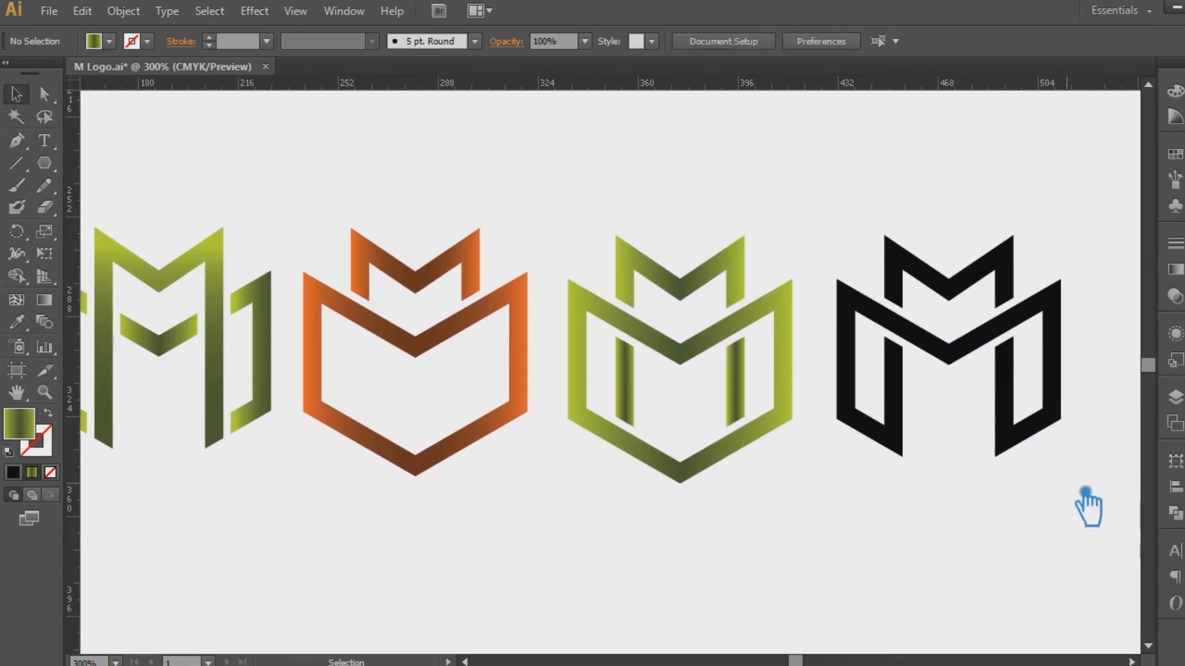
left_click_drag(1066, 507, 815, 222)
key("i")
left_click(409, 361)
key("v")
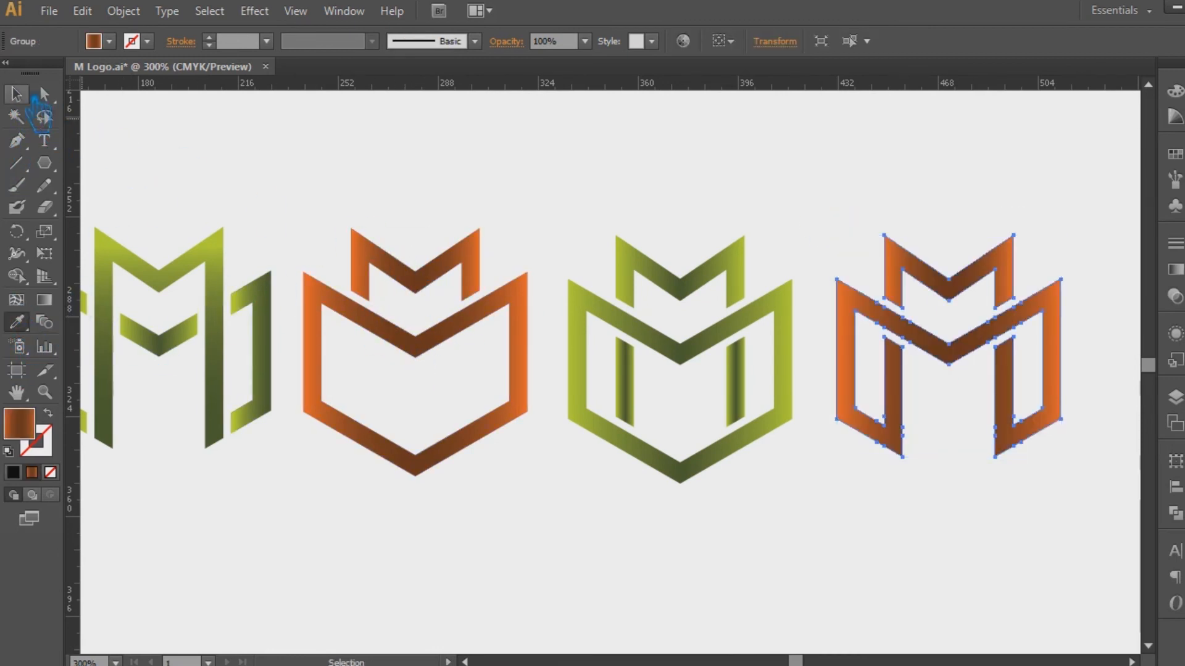
left_click(1175, 269)
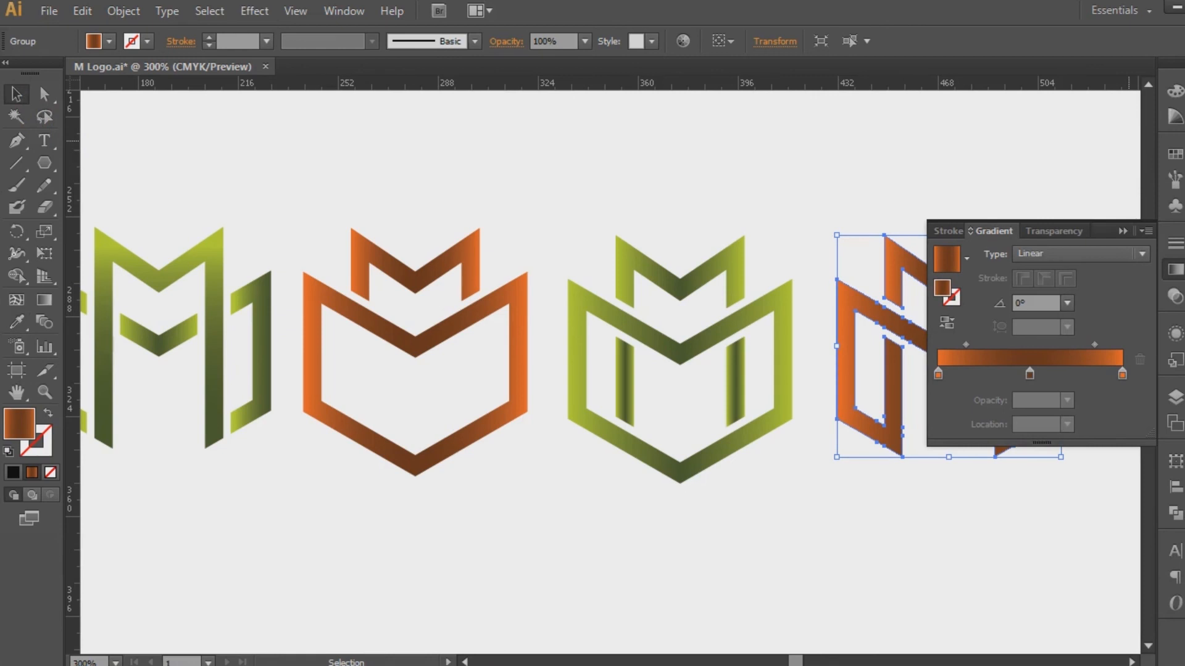
left_click(1142, 234)
left_click(457, 206)
Select all the pieces of the third logo and group them.
left_click_drag(560, 216, 612, 230)
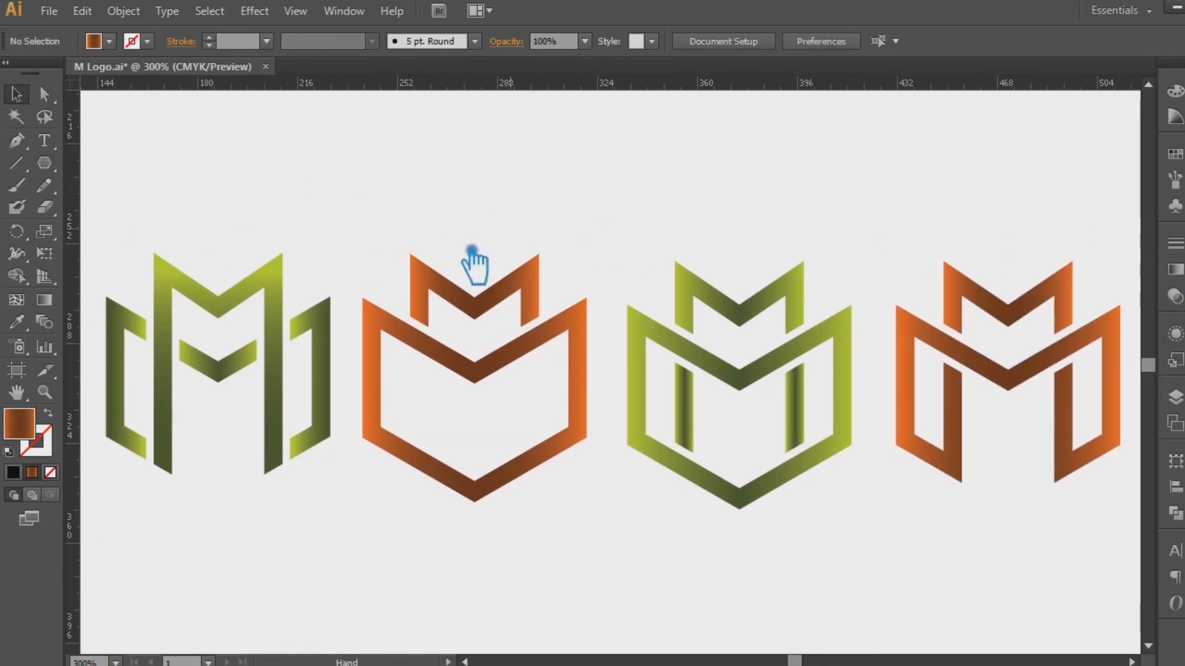
left_click(275, 314)
left_click(409, 342)
left_click(688, 333)
left_click_drag(861, 536, 638, 256)
key("ctrl+g")
left_click(1021, 388)
left_click(941, 529)
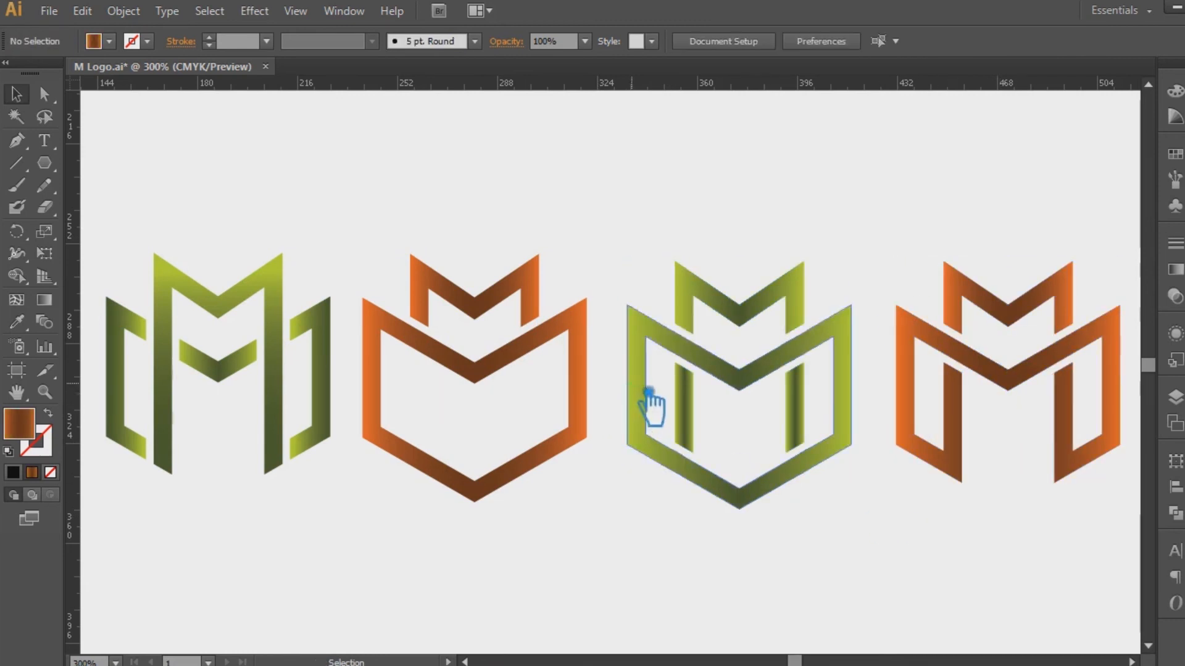
Move the third and fourth logos slightly left to tighten the spacing of the row.
left_click_drag(663, 371, 643, 364)
left_click_drag(907, 367, 877, 367)
left_click(1063, 542)
Align the four logos on their vertical centers, distribute them horizontally by their left edges, and deselect.
left_click_drag(1062, 542, 271, 246)
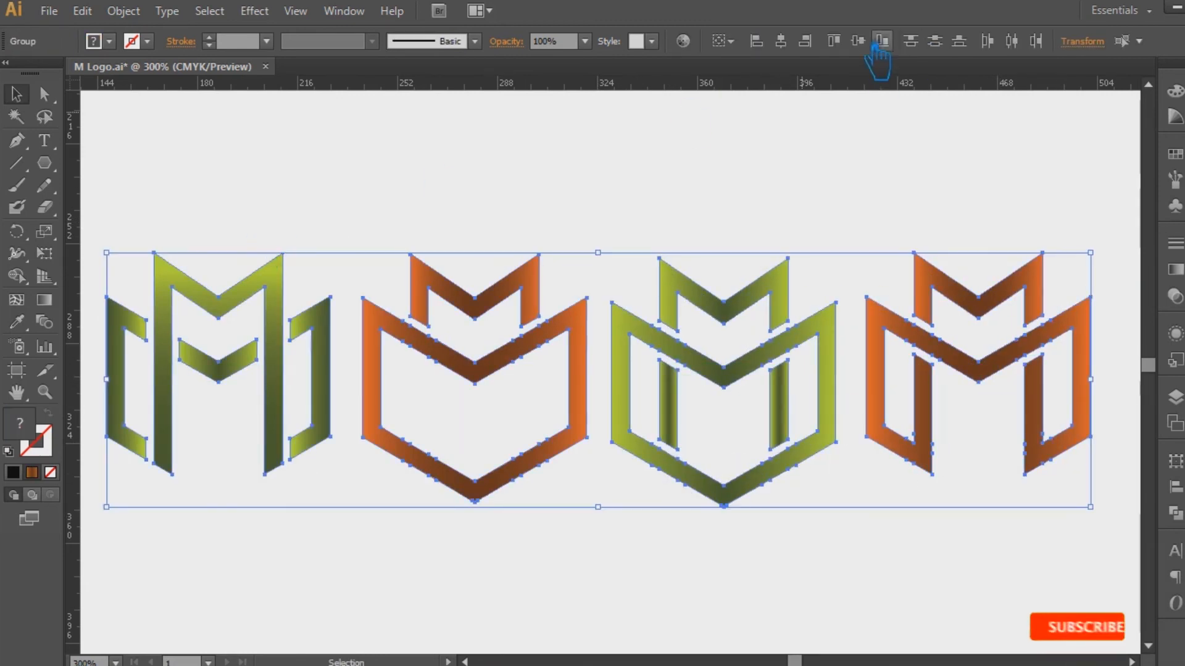
left_click(863, 42)
left_click(987, 41)
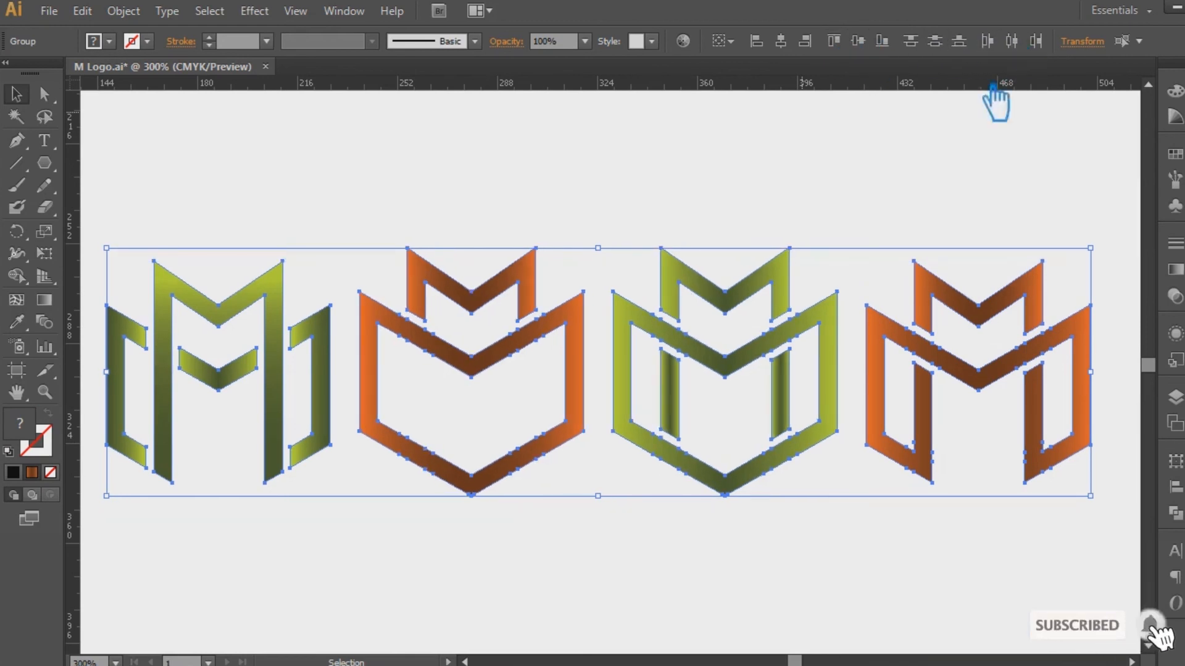
left_click(791, 188)
key("space")
left_click_drag(812, 209, 822, 212)
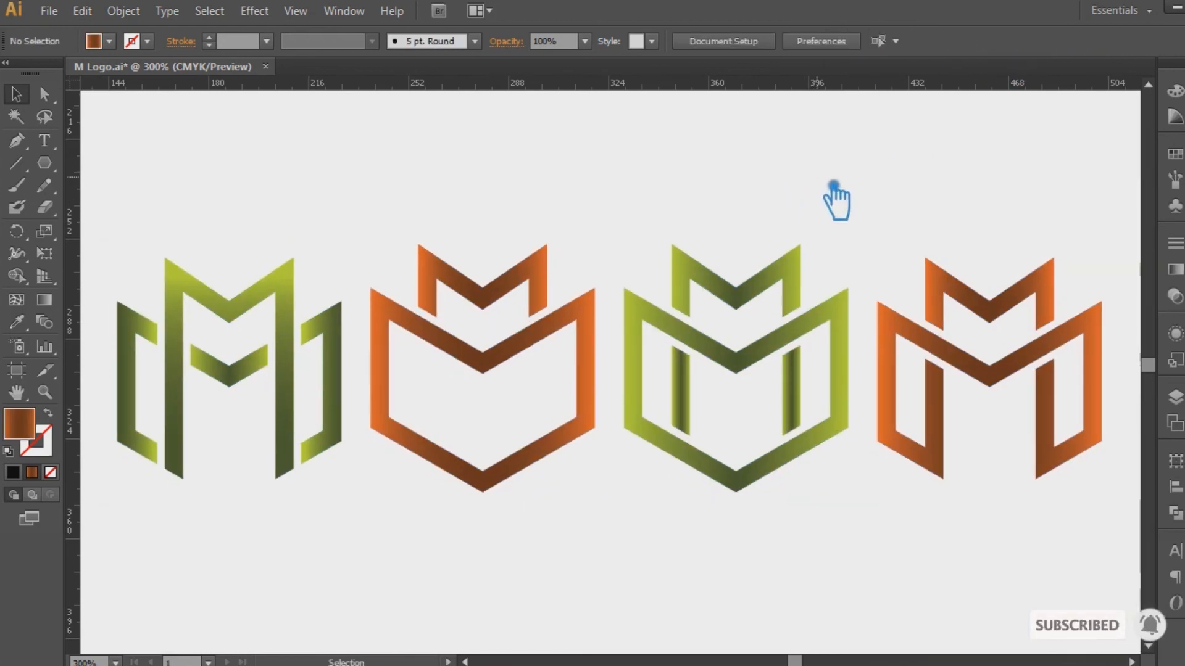